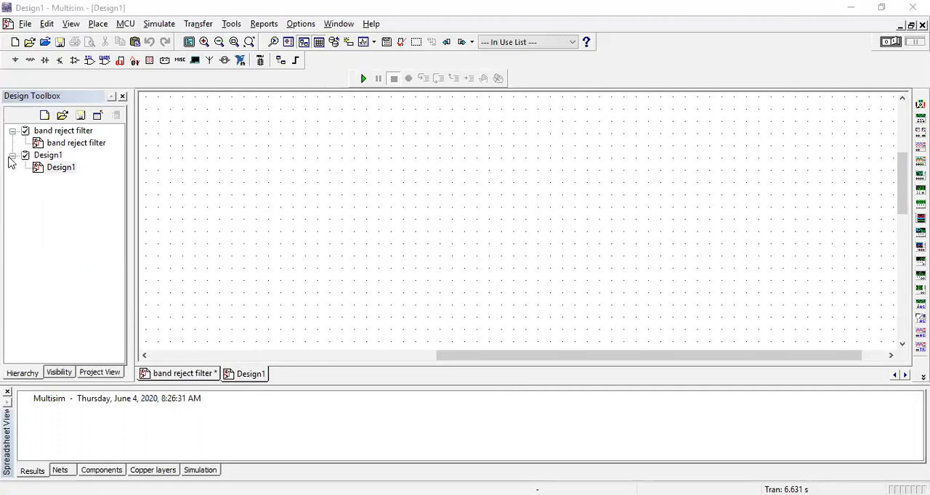
click(12, 155)
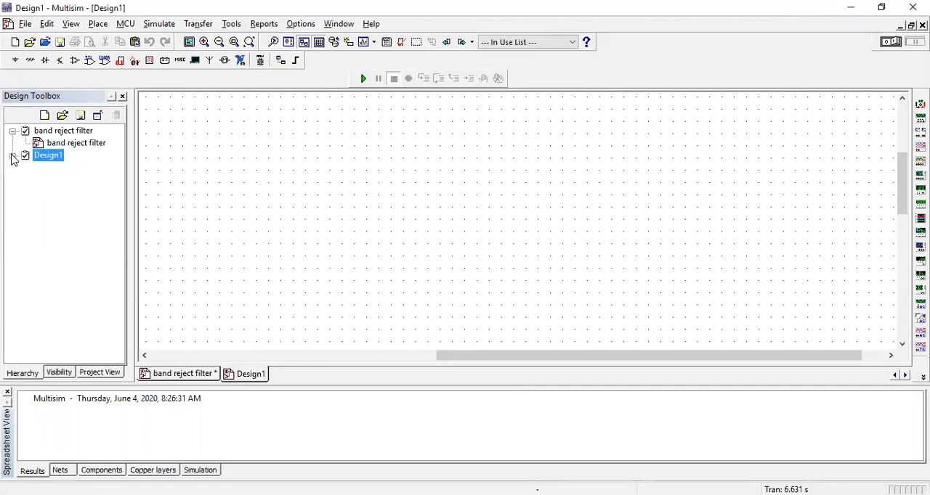
click(12, 156)
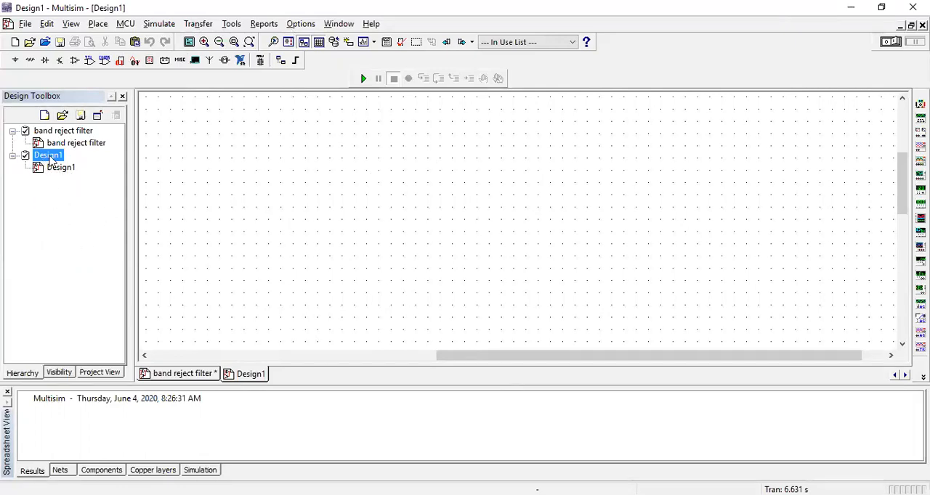
right_click(51, 160)
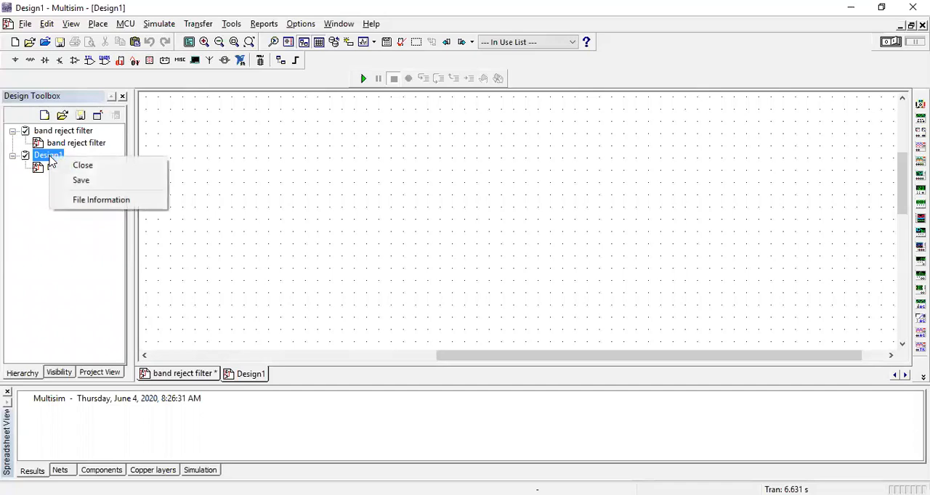
click(222, 182)
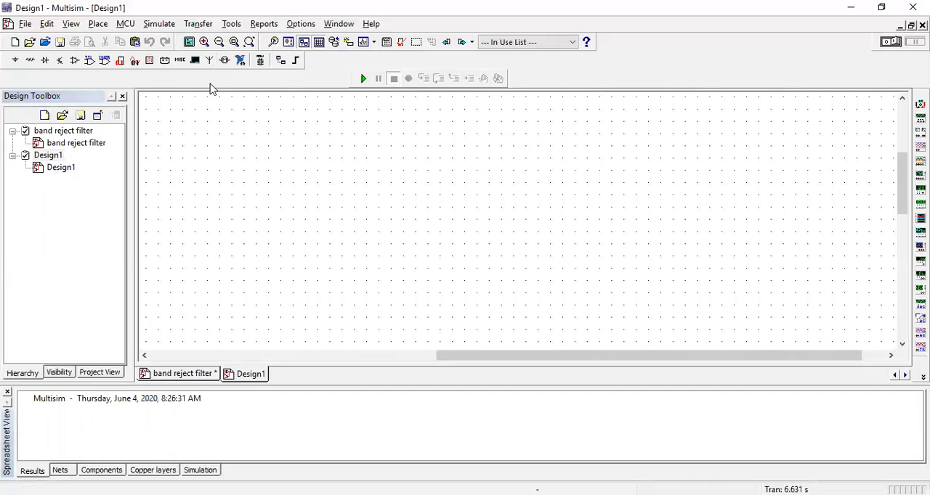
click(23, 25)
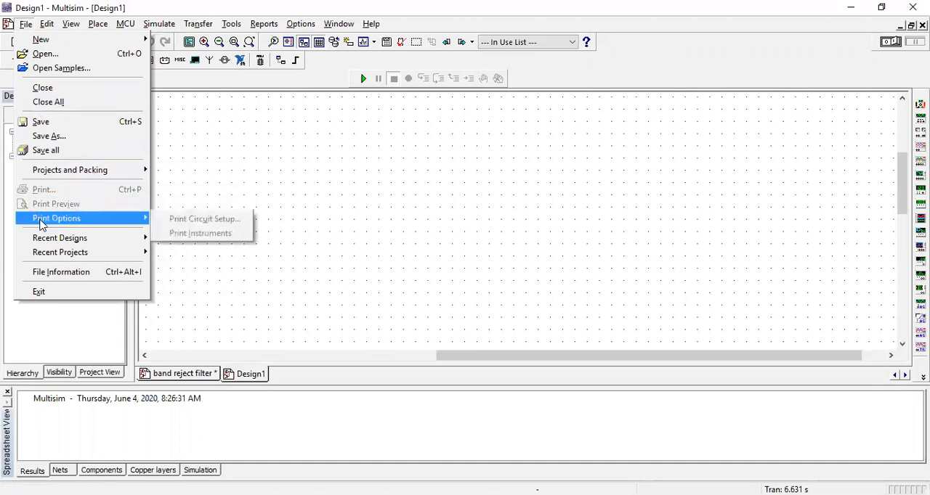
mouse_move(36, 254)
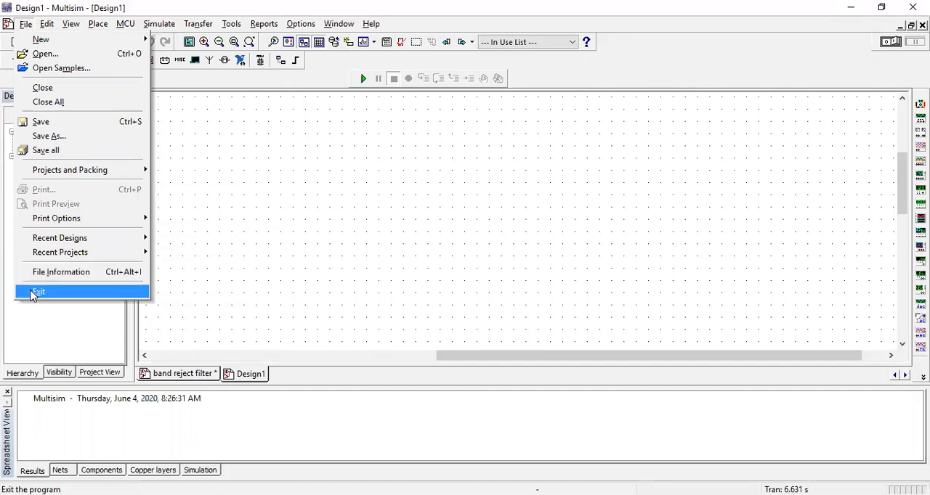
click(40, 318)
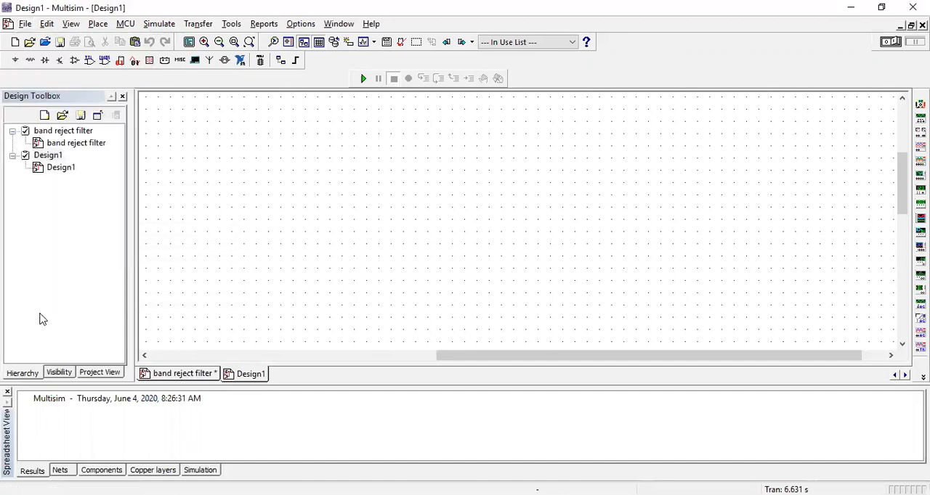
click(47, 25)
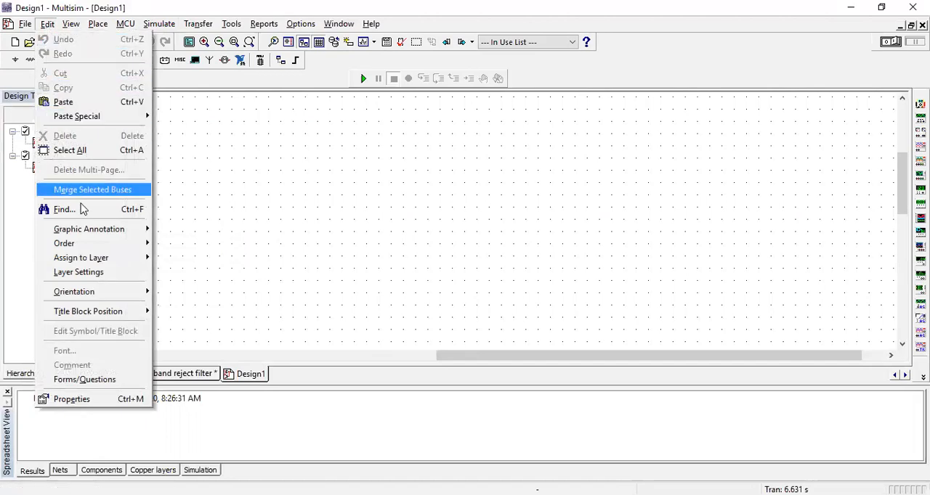
mouse_move(105, 238)
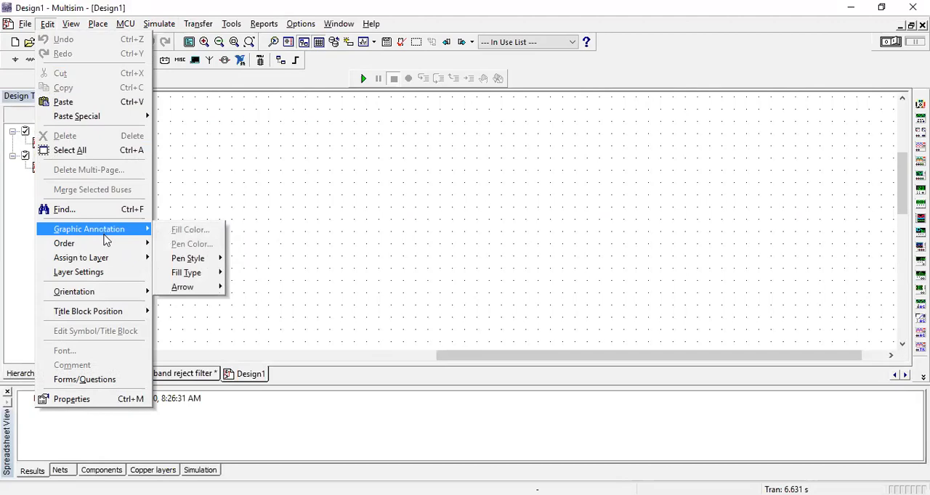
click(207, 166)
Start placing a component and show the Basic group of the Master Database.
click(71, 27)
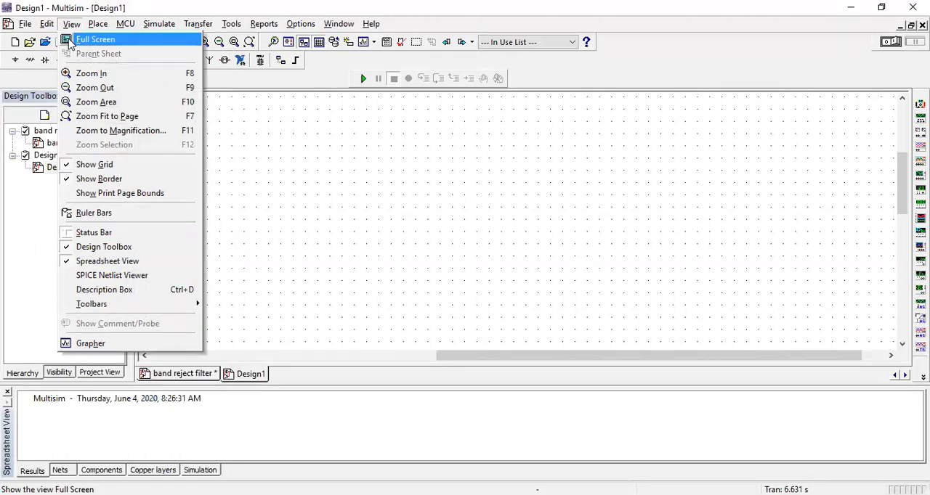
mouse_move(104, 27)
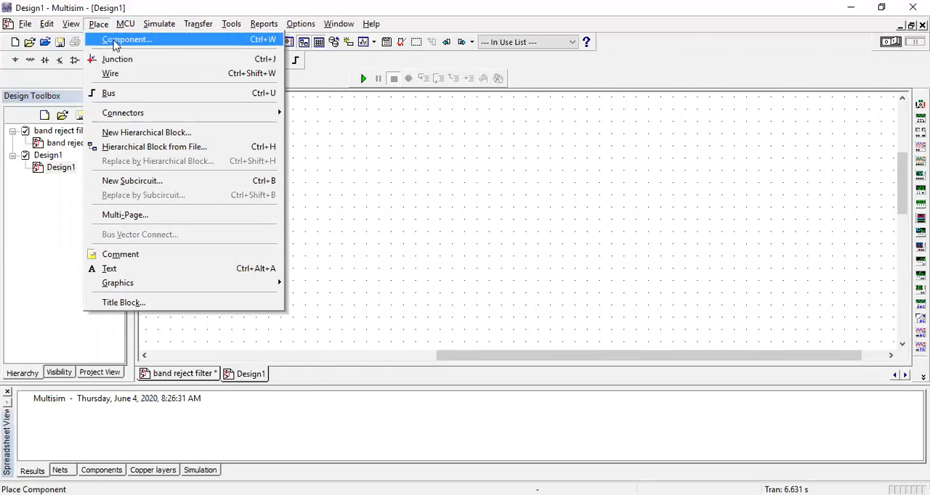
click(114, 40)
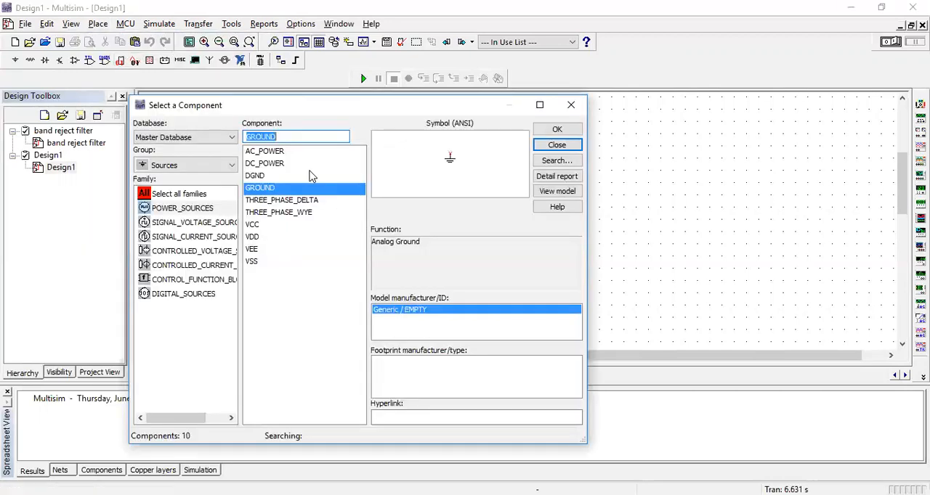
click(175, 138)
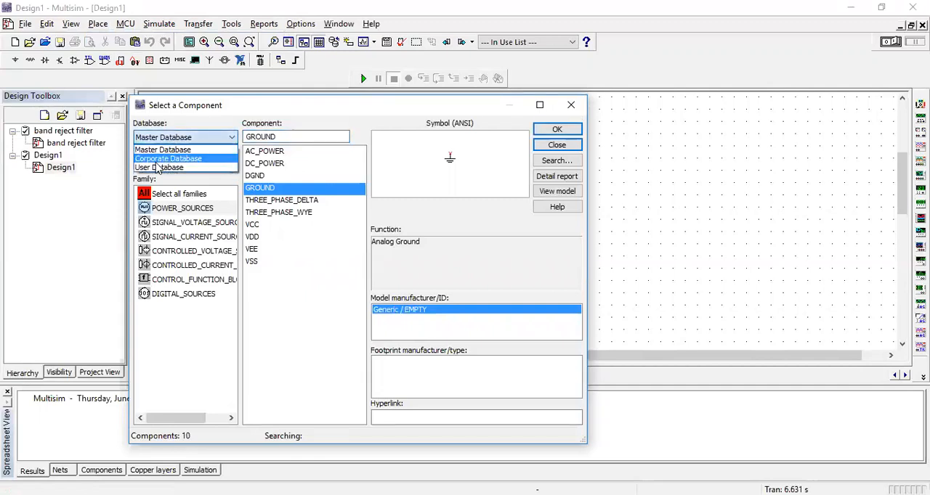
click(233, 143)
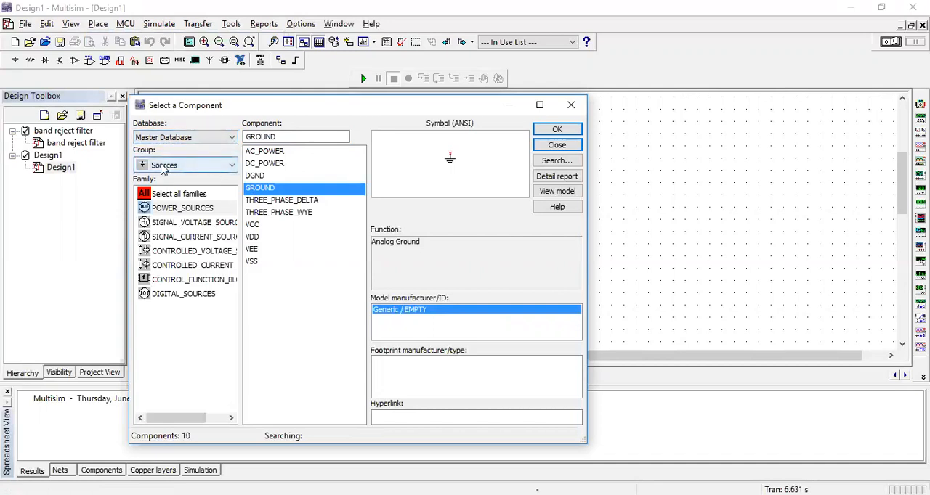
click(229, 167)
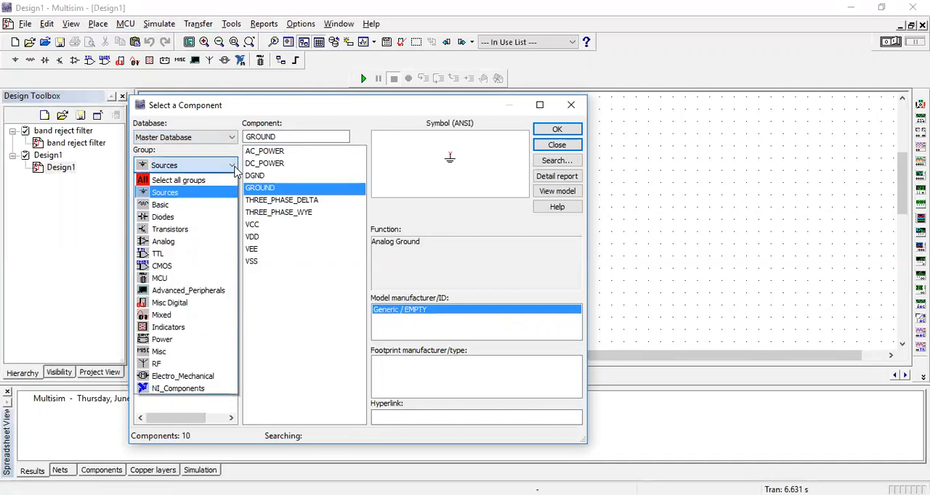
click(170, 207)
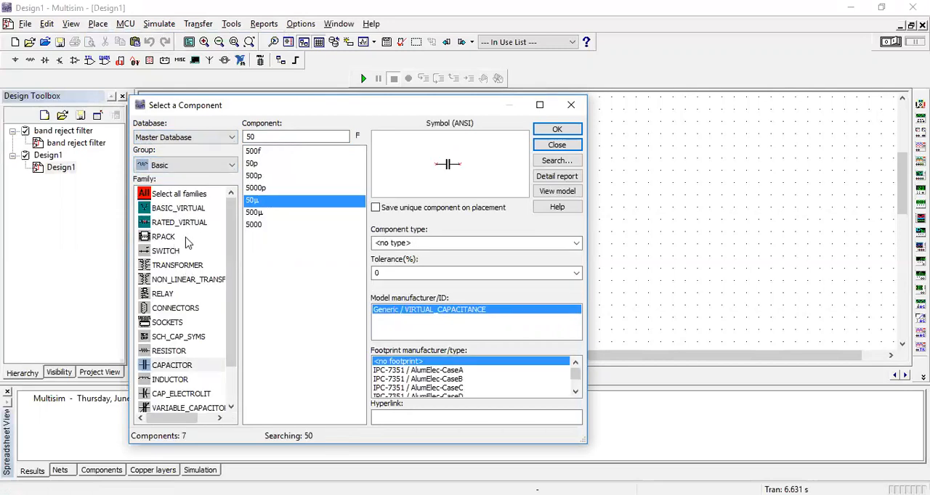
Place a 1k resistor from the RESISTOR family on the Design1 schematic.
drag(235, 329, 227, 357)
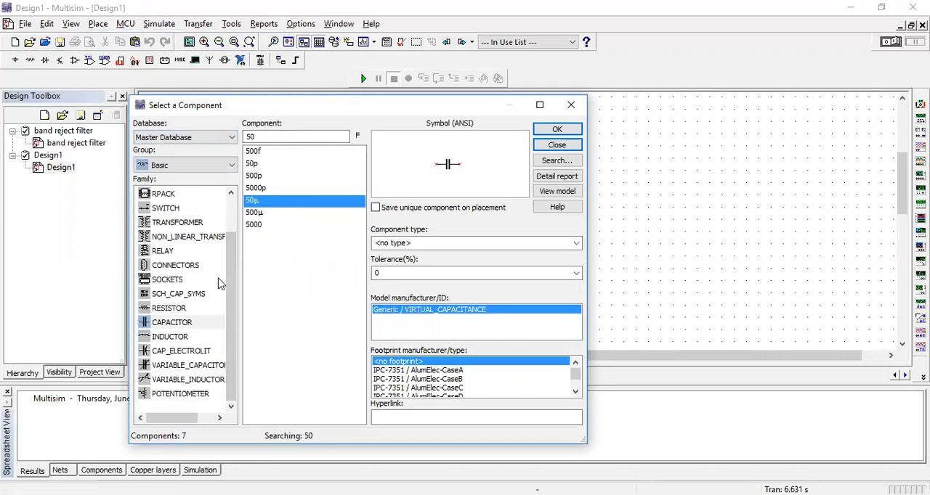
scroll(239, 240, up, 1)
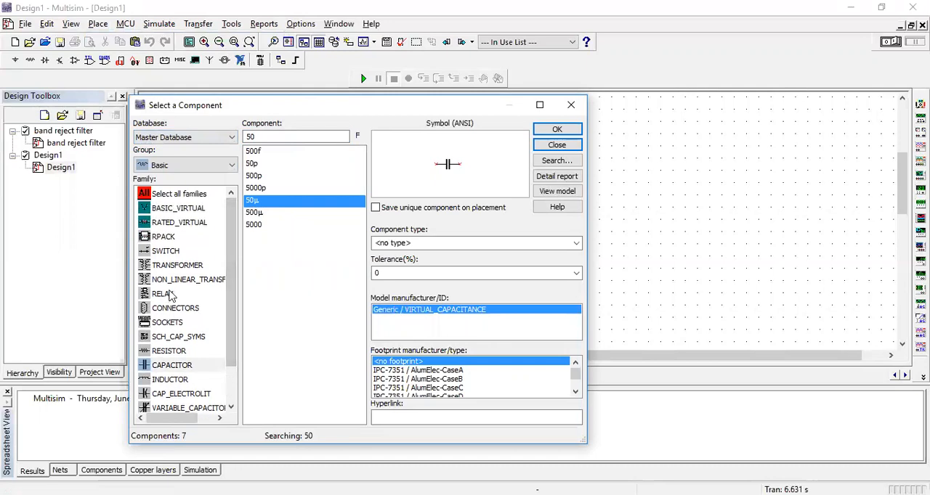
click(180, 352)
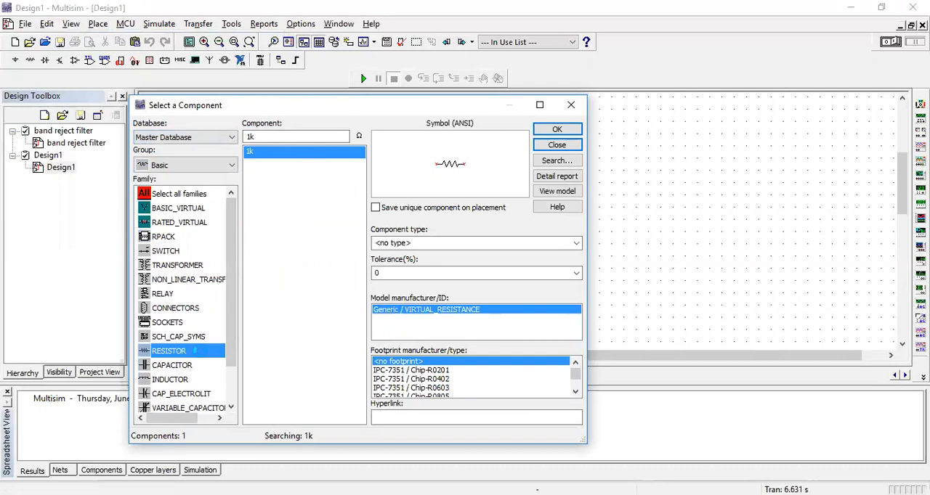
key(Return)
click(317, 229)
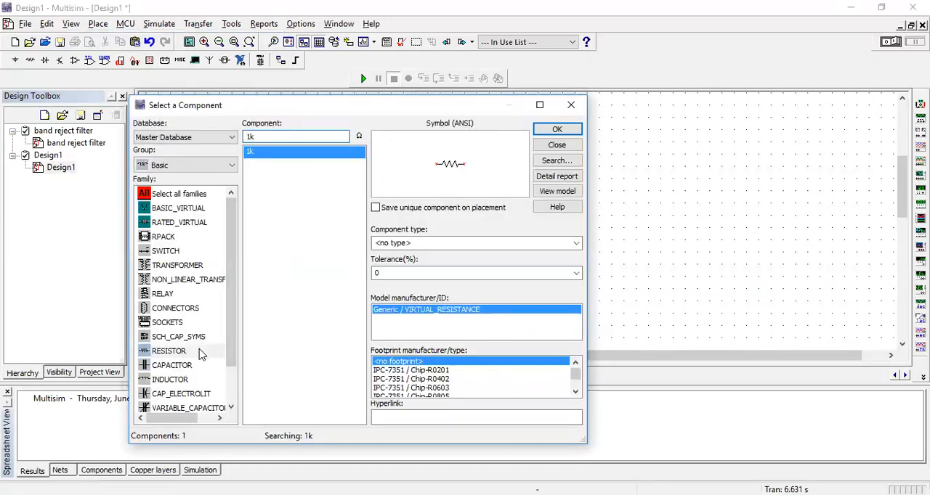
Show the CAPACITOR family and clear its value filter to list all capacitors.
click(187, 367)
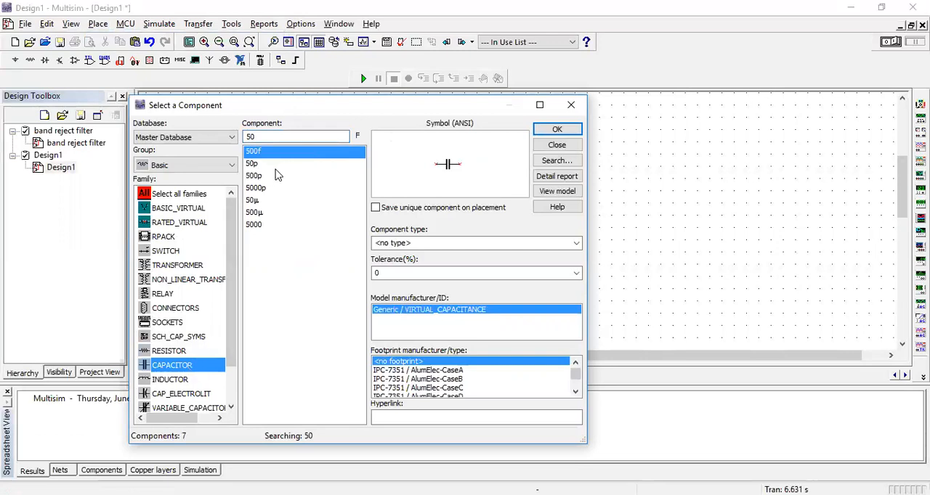
click(252, 136)
key(BackSpace)
key(BackSpace)
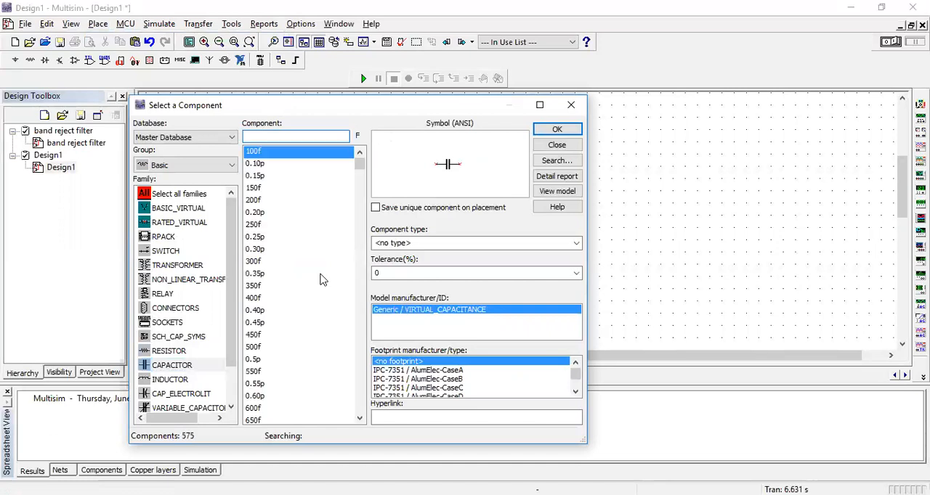
Clear the value filter of the RESISTOR family and look through the full list of resistor values.
click(165, 352)
text(1k)
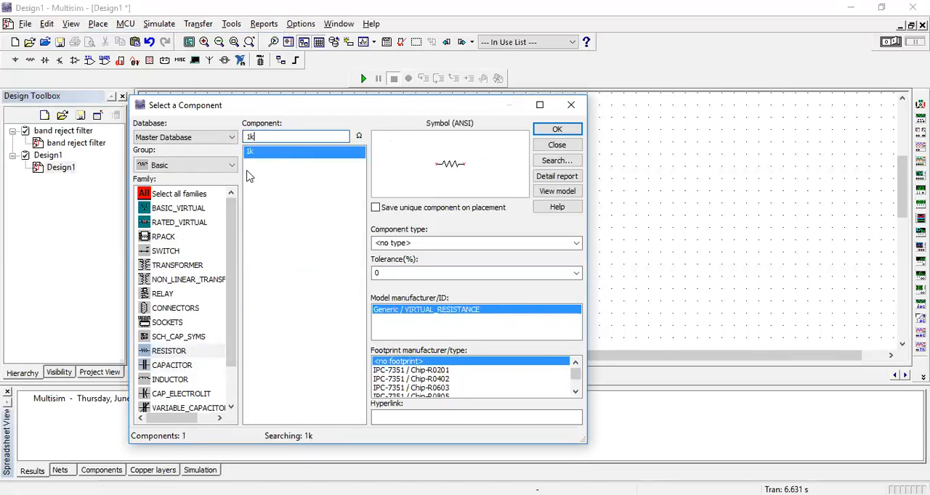
key(BackSpace)
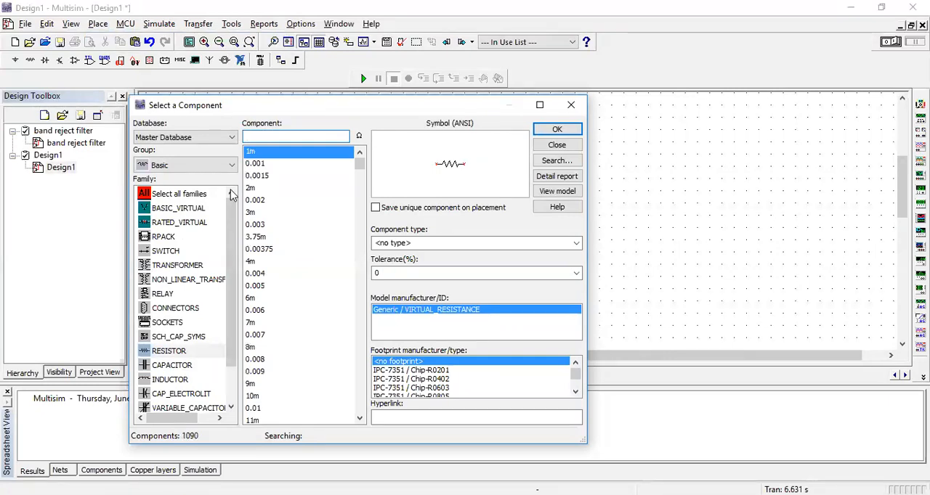
scroll(290, 265, down, 8)
scroll(290, 268, down, 6)
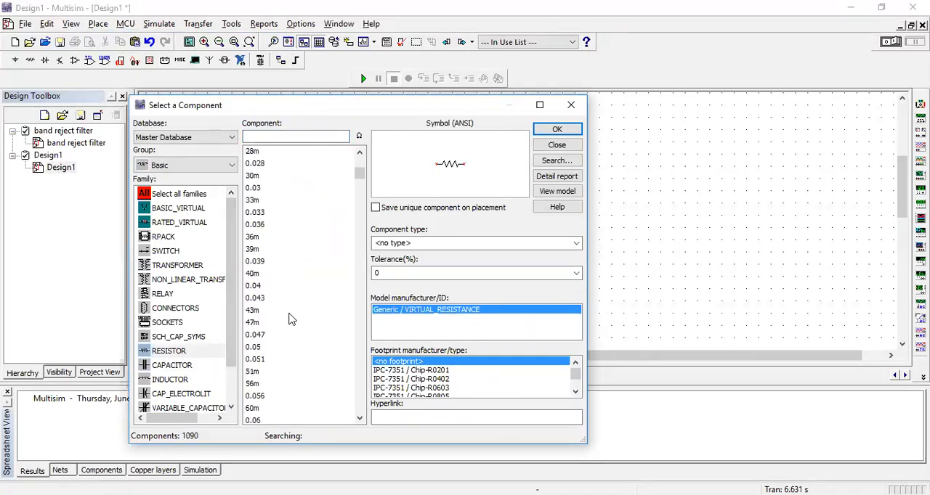
scroll(295, 324, up, 9)
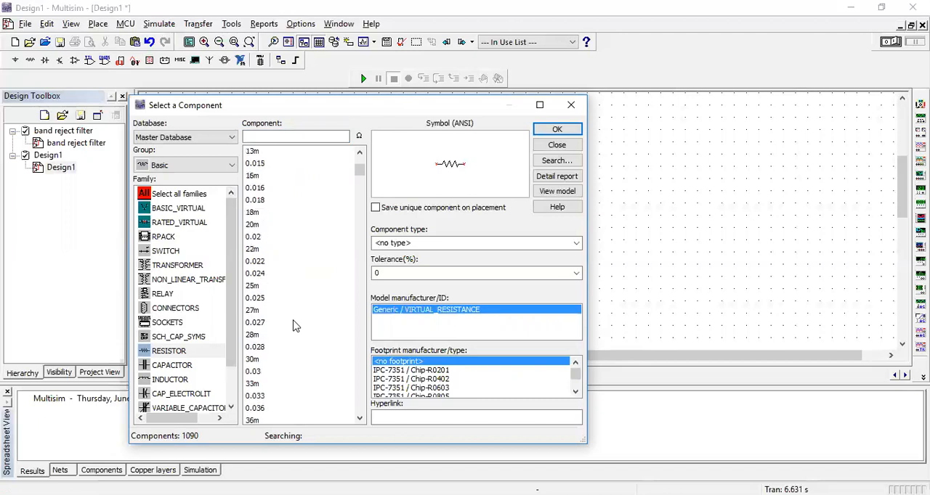
scroll(294, 326, up, 5)
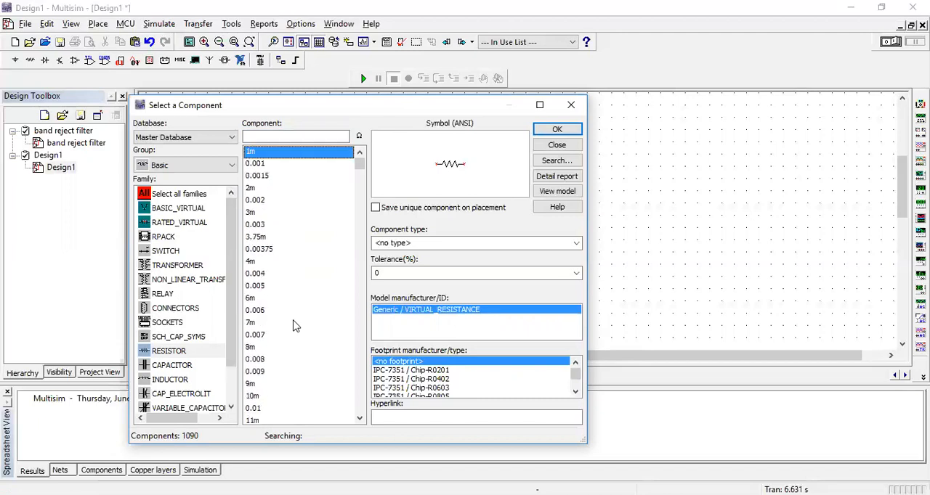
scroll(283, 274, down, 20)
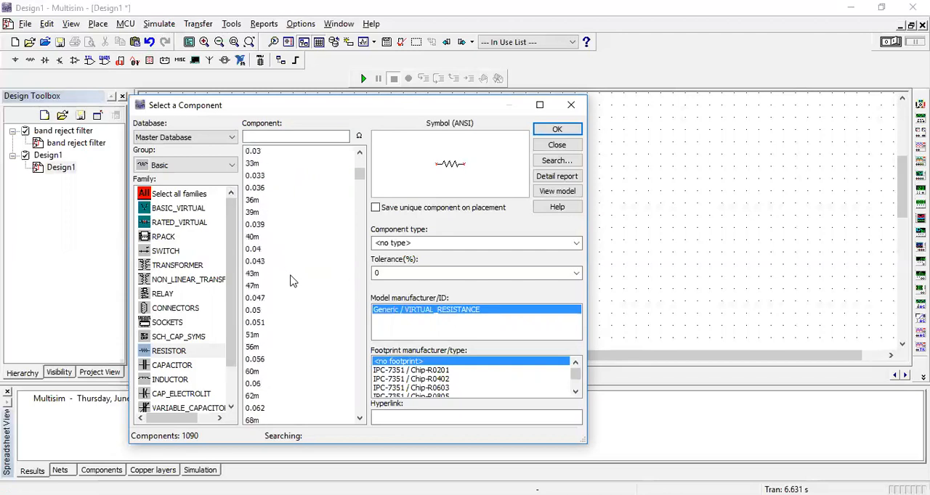
Place a second resistor with the value 1 k near the first one on the schematic.
click(258, 137)
text(1 k)
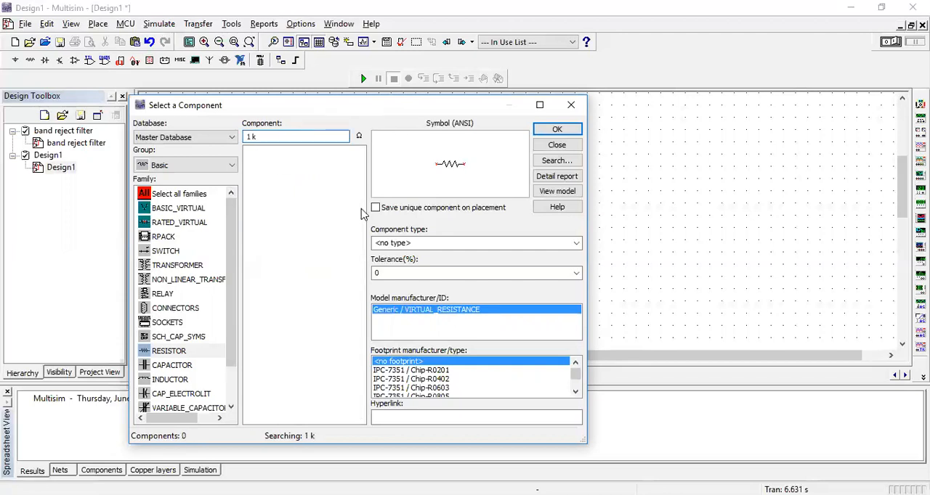
key(Return)
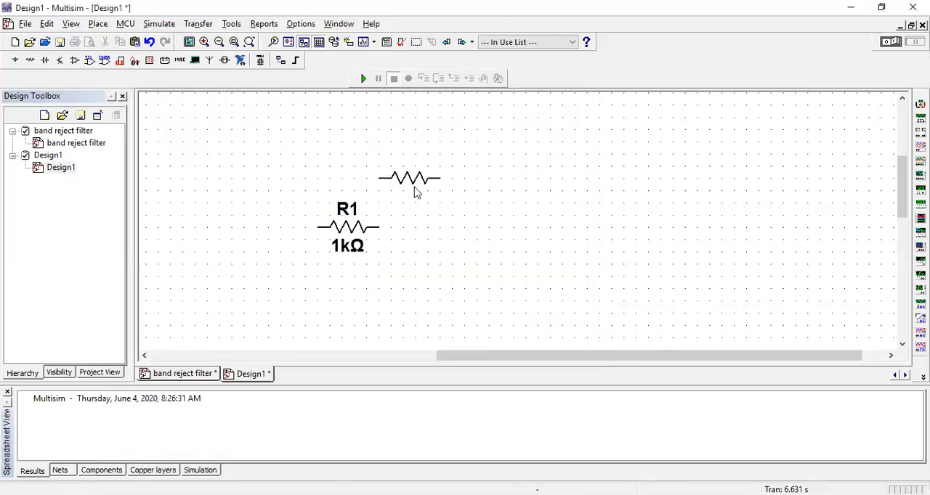
click(386, 230)
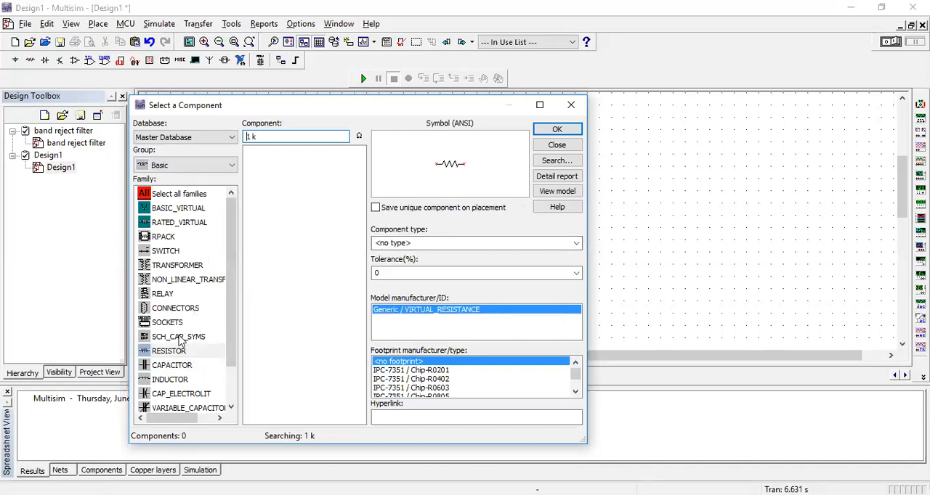
Show the CAPACITOR family and filter its component values by 1.
click(183, 366)
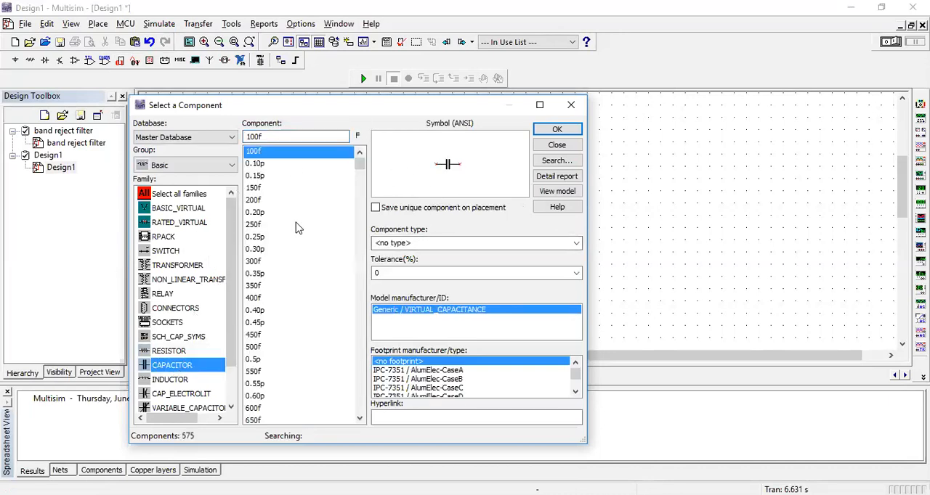
click(270, 136)
click(258, 136)
key(BackSpace)
key(BackSpace)
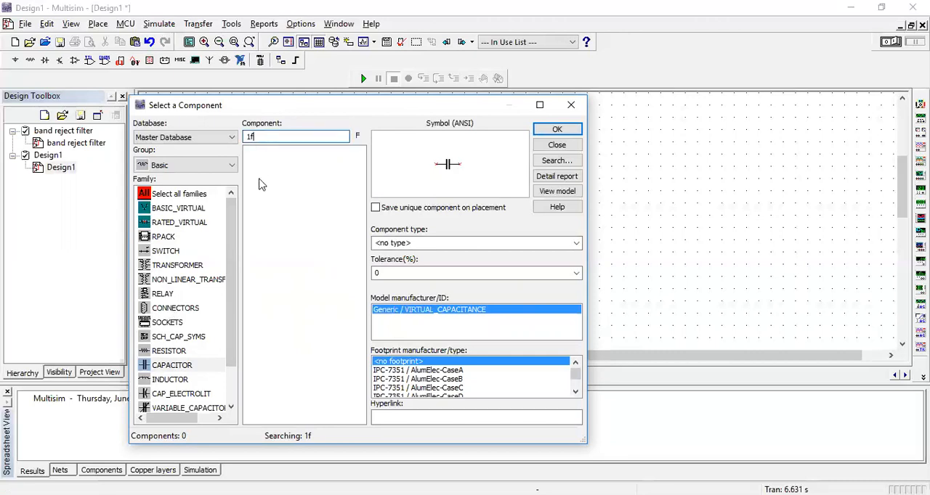
key(BackSpace)
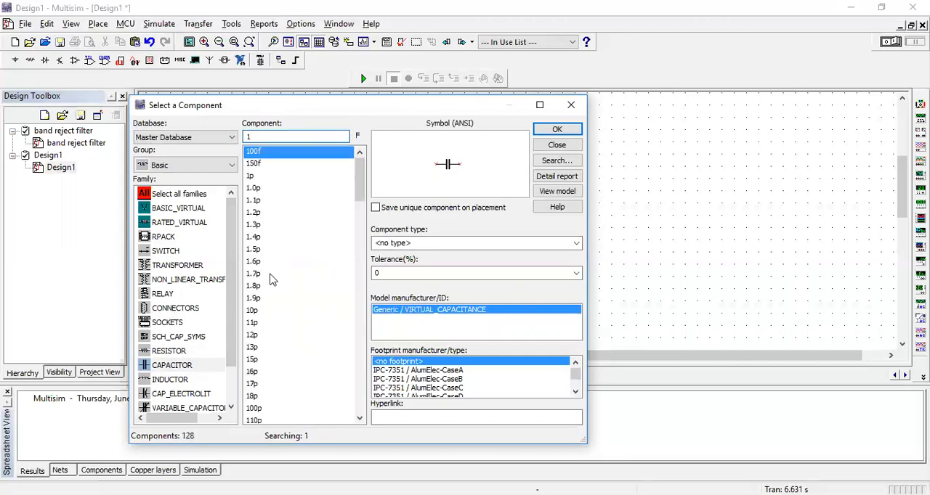
mouse_move(362, 191)
mouse_down()
mouse_move(362, 200)
mouse_move(371, 181)
mouse_up()
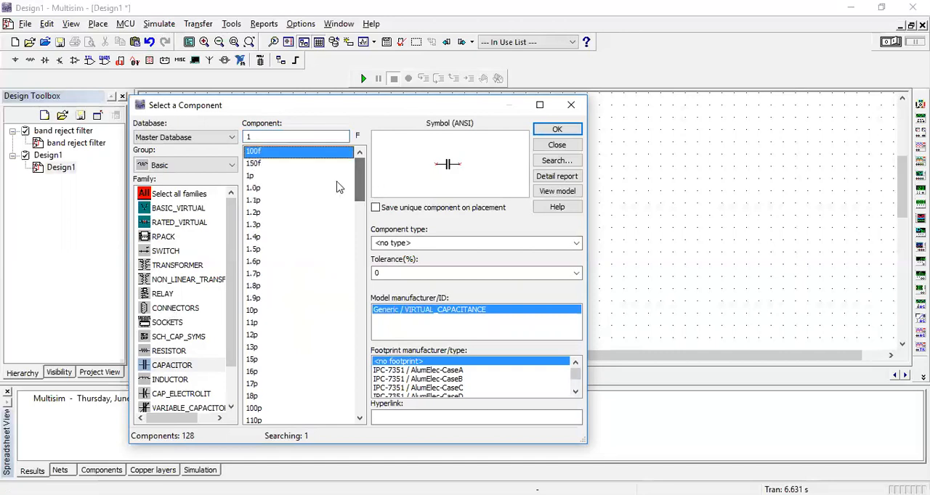
Place a 1p capacitor on the schematic, to the right of and slightly above the two resistors, and finish placing components.
click(258, 177)
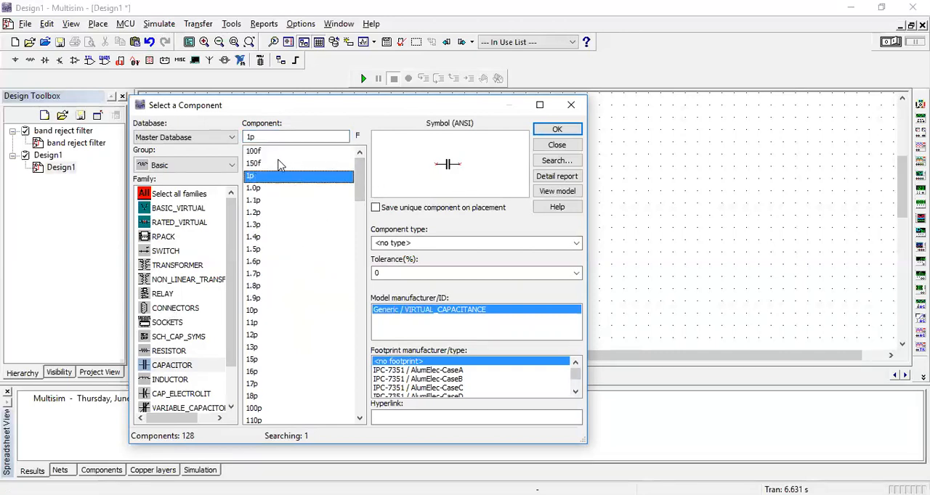
click(556, 130)
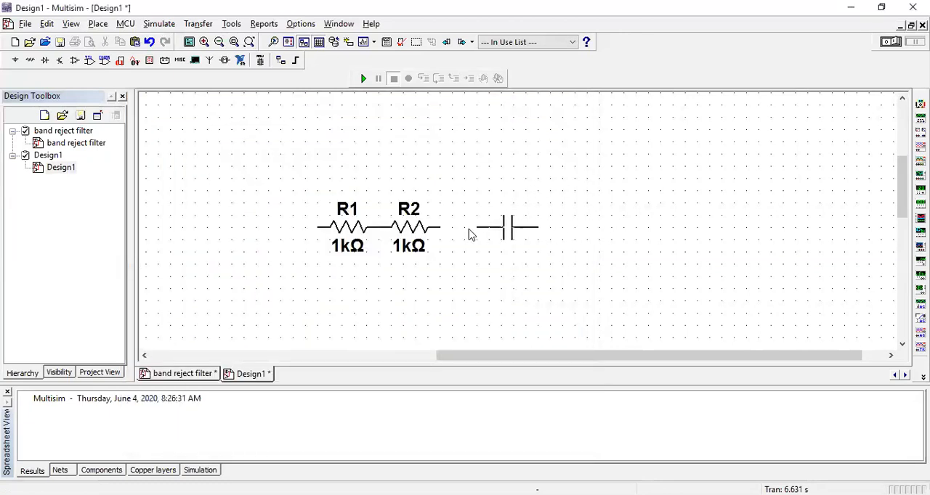
click(590, 209)
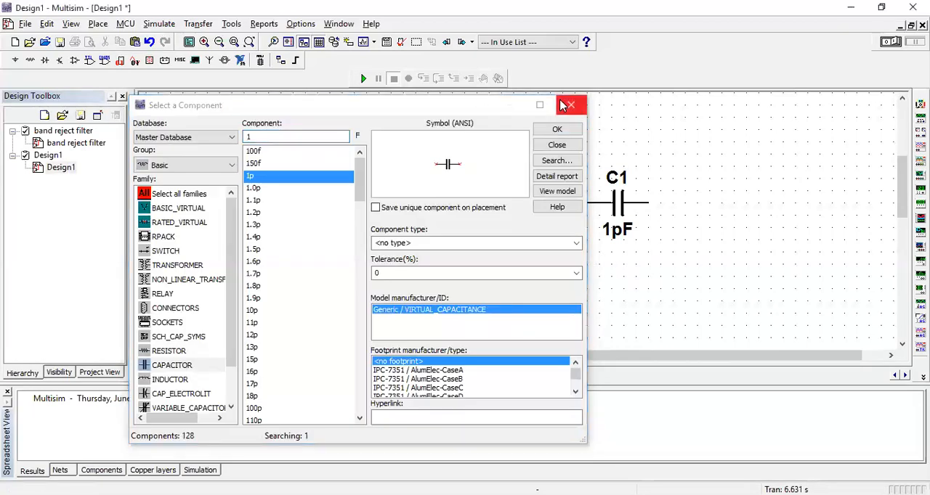
click(568, 106)
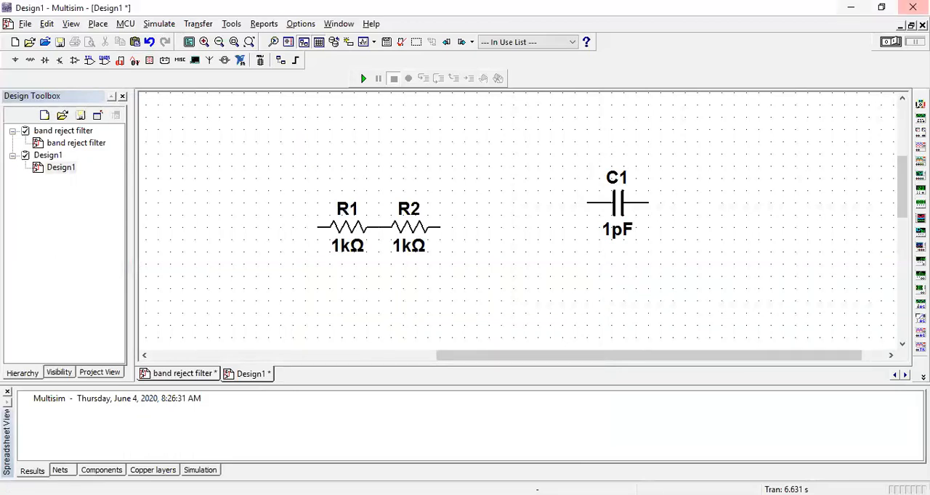
Examine the list of component groups in the Master Database without placing a part.
click(98, 23)
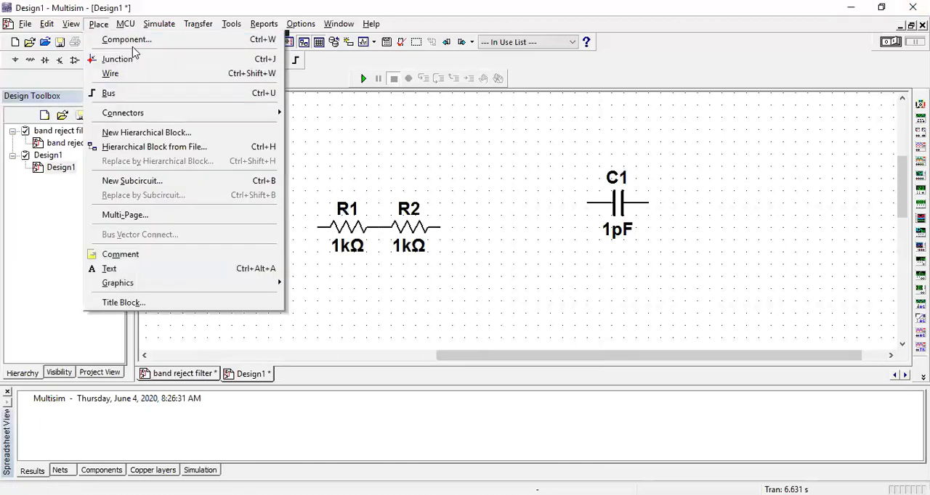
click(135, 42)
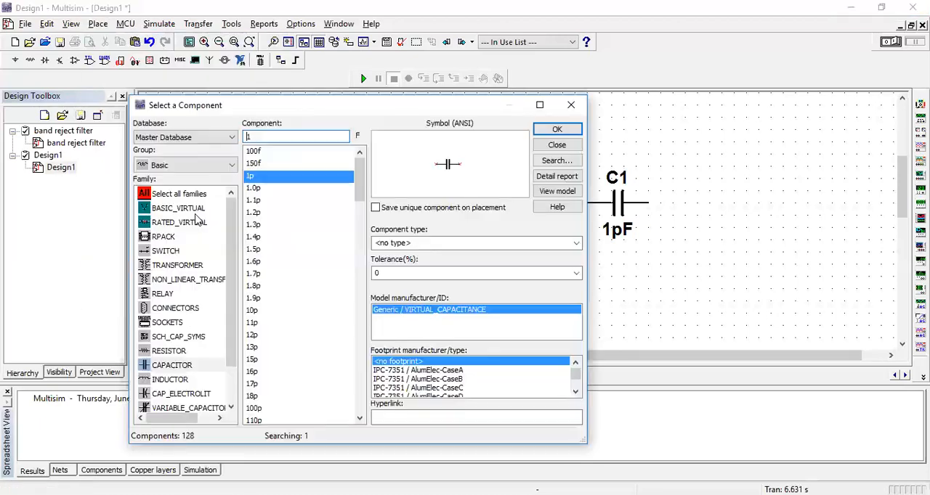
click(215, 166)
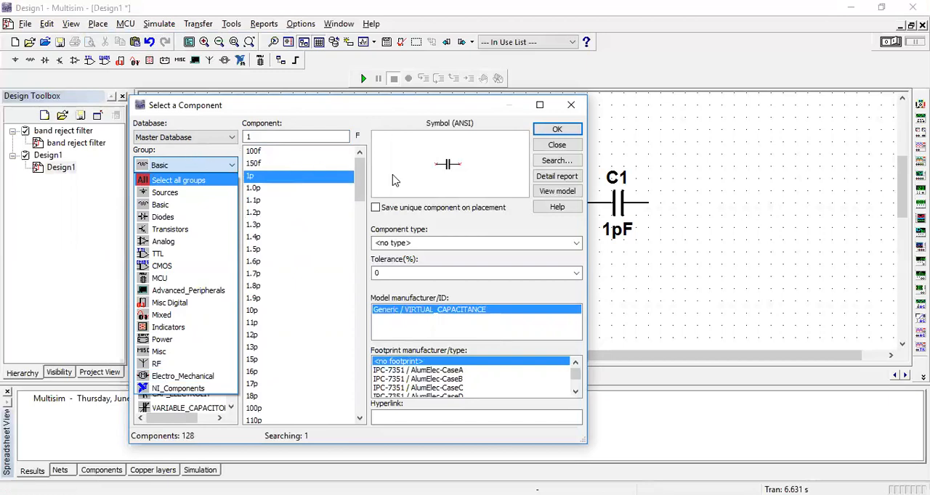
click(575, 107)
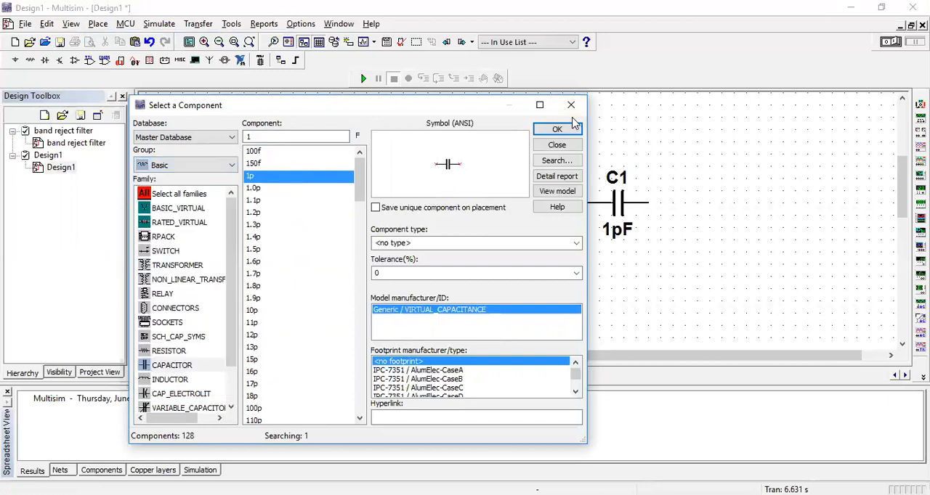
click(571, 105)
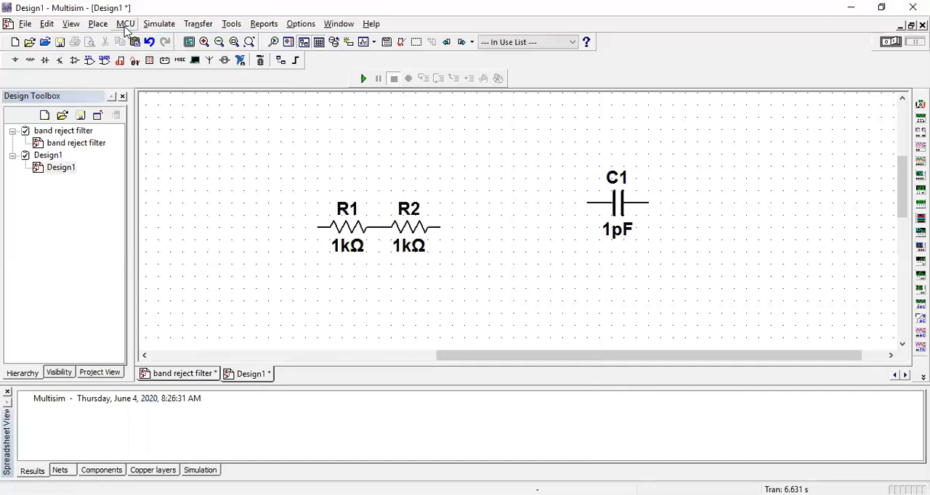
Move R2 away from R1 toward C1 and wire R2's free end to the near terminal of C1.
click(99, 24)
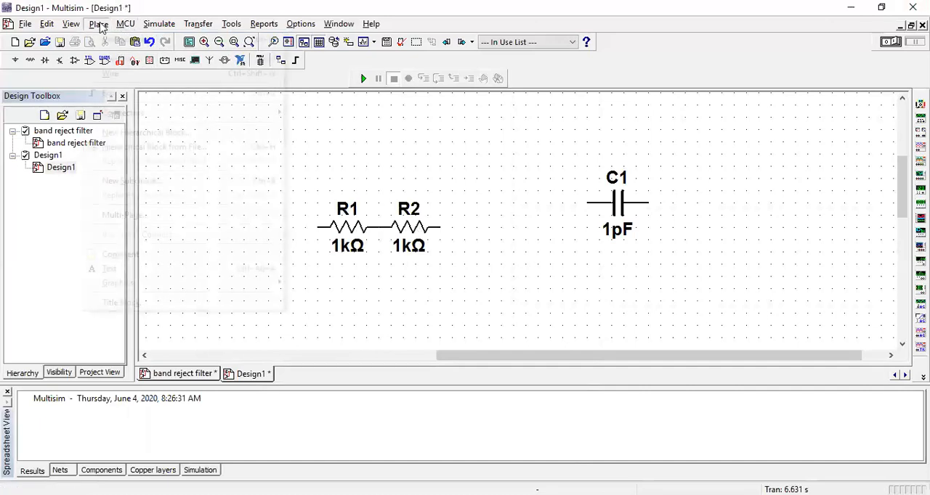
drag(420, 231, 504, 243)
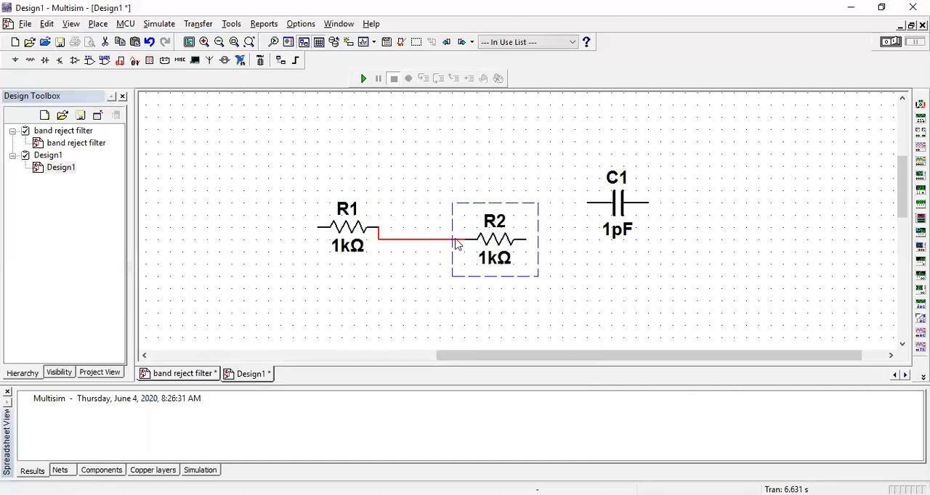
click(100, 24)
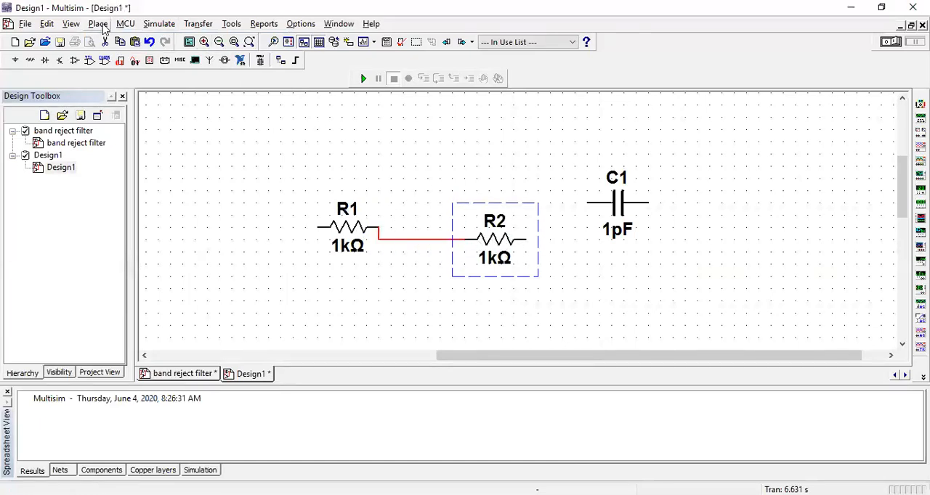
click(110, 73)
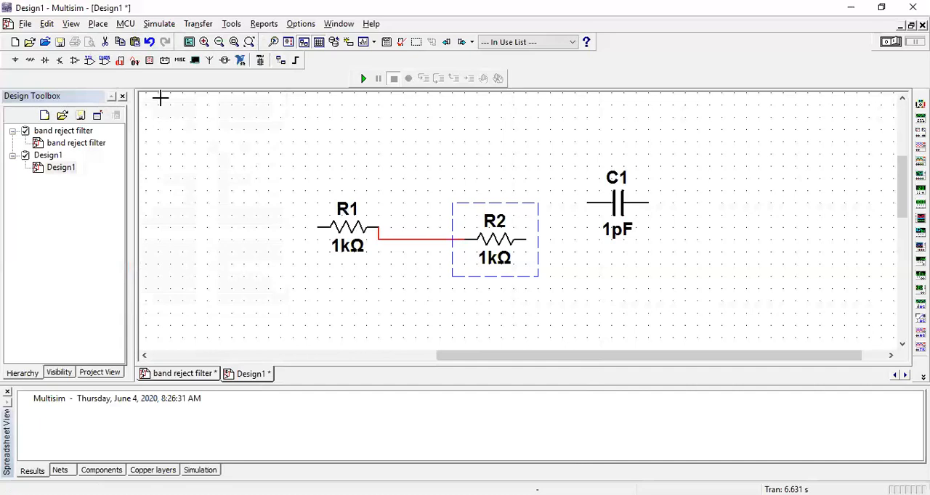
click(531, 239)
click(587, 206)
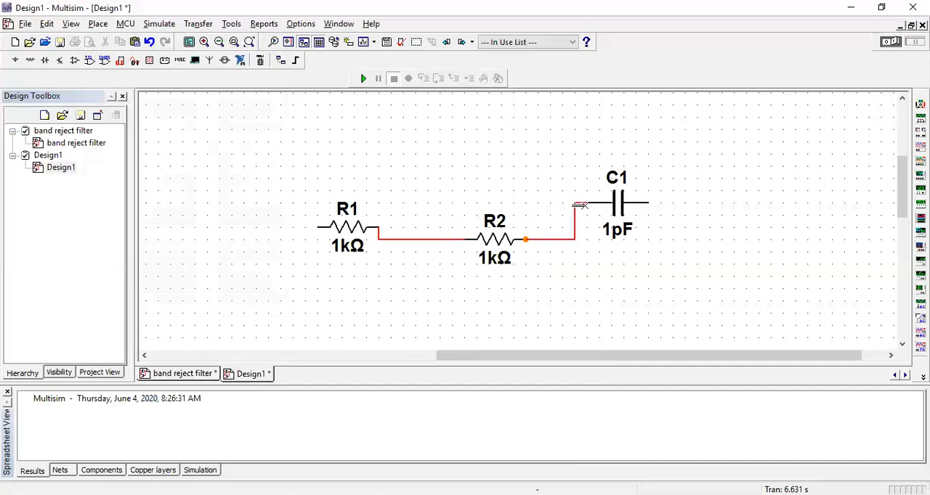
Wire R1's free terminal over the top of the circuit to the far terminal of C1, closing the loop.
click(319, 214)
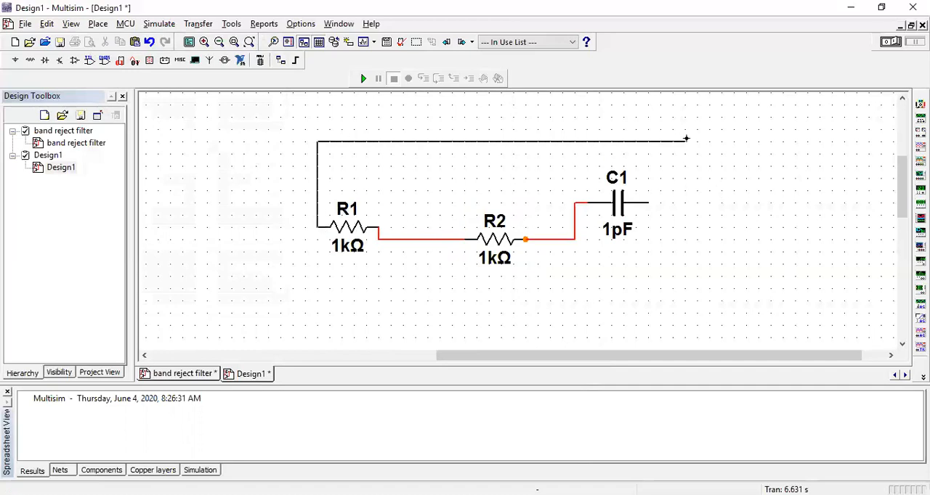
double_click(650, 153)
click(648, 153)
click(650, 202)
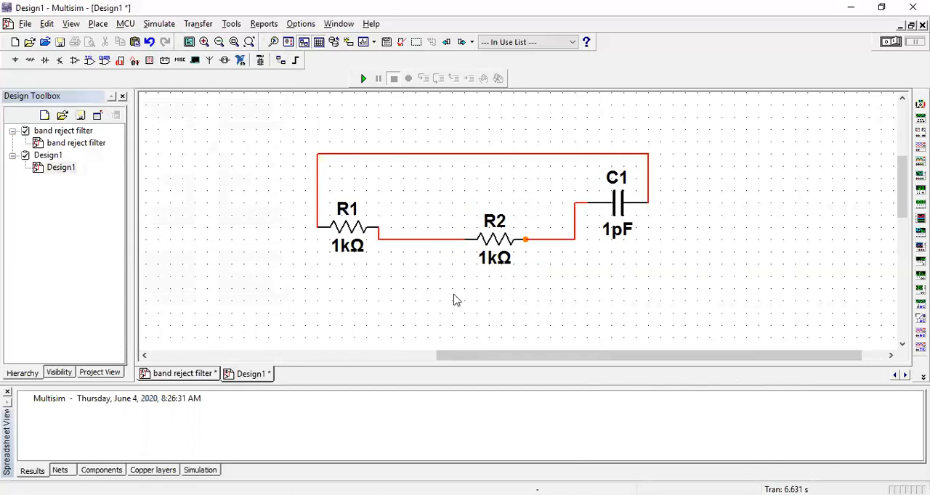
Place a junction on the upper wire's corner above R1.
click(99, 24)
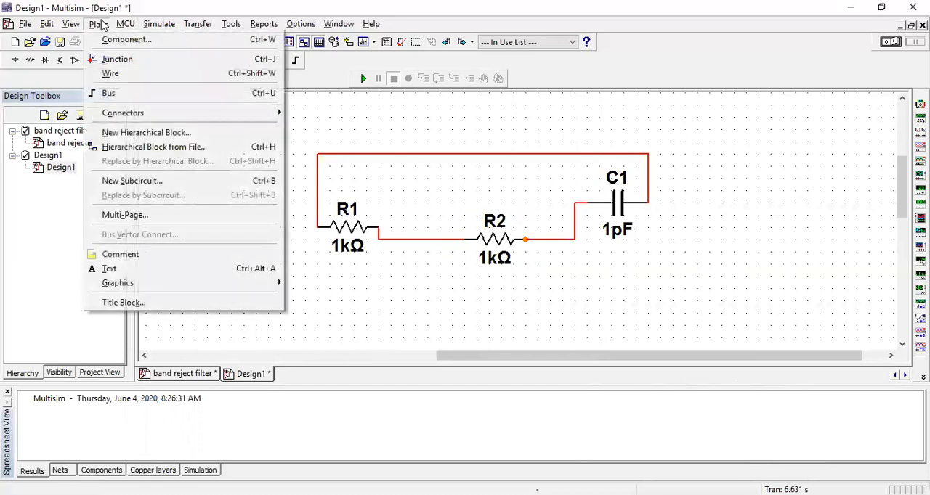
click(123, 60)
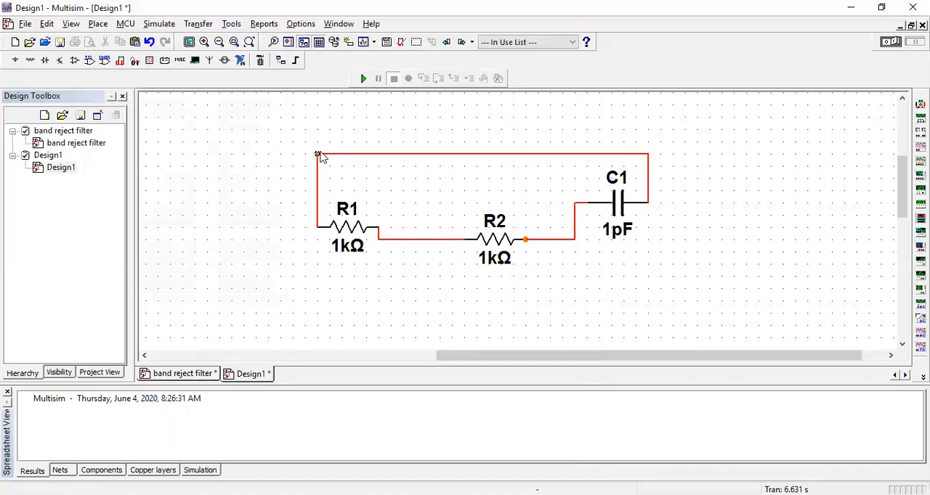
click(647, 156)
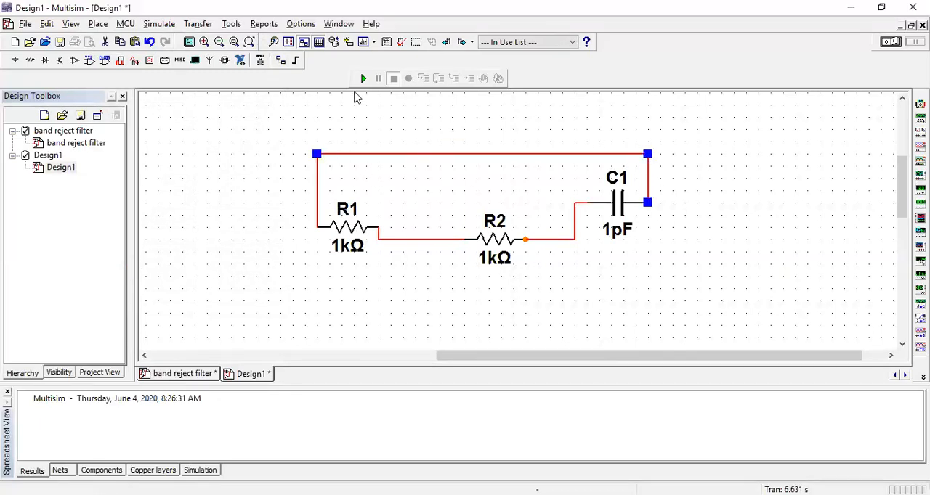
click(388, 176)
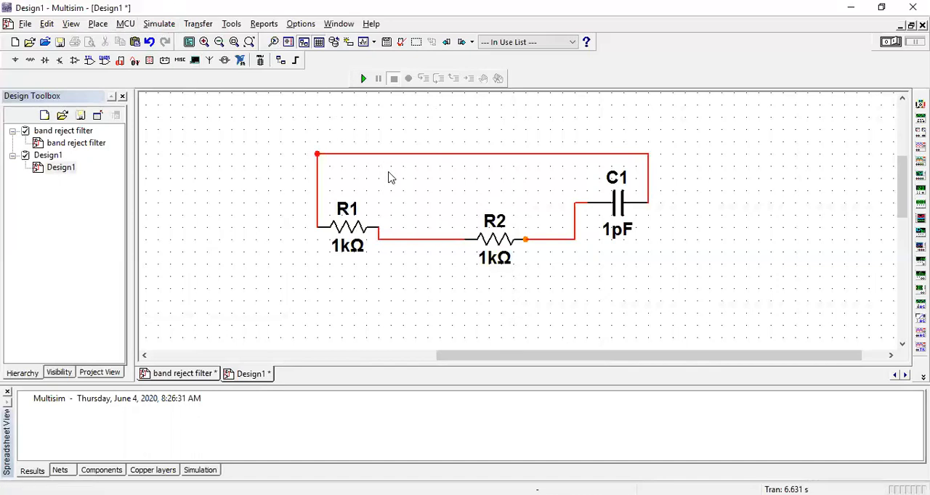
Review the available placement commands and the MCU debugging commands.
click(98, 24)
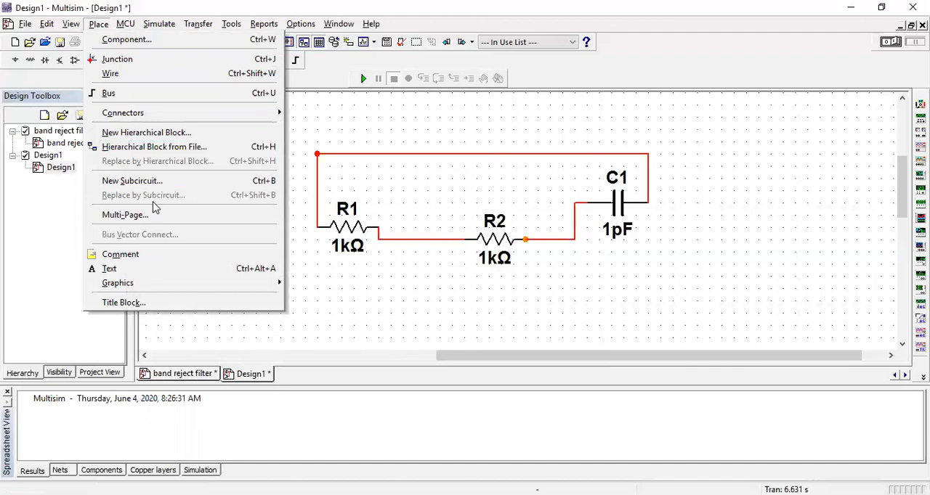
mouse_move(263, 24)
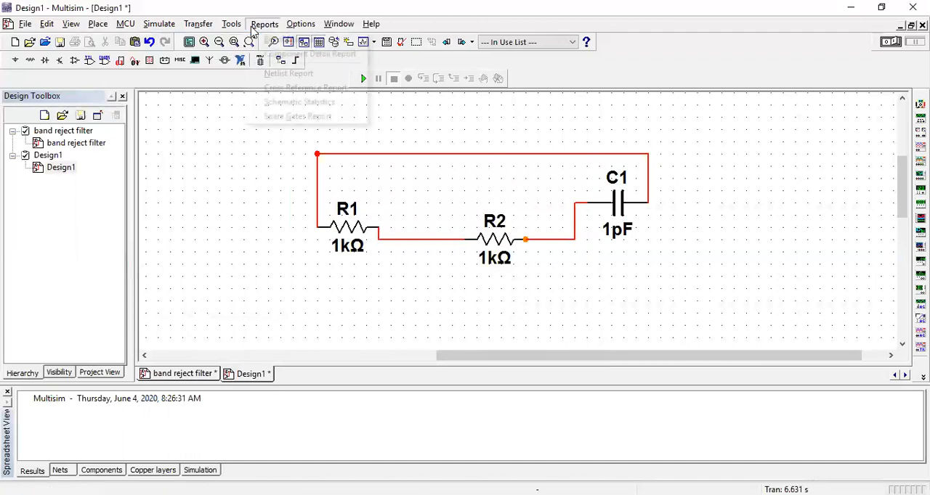
click(442, 204)
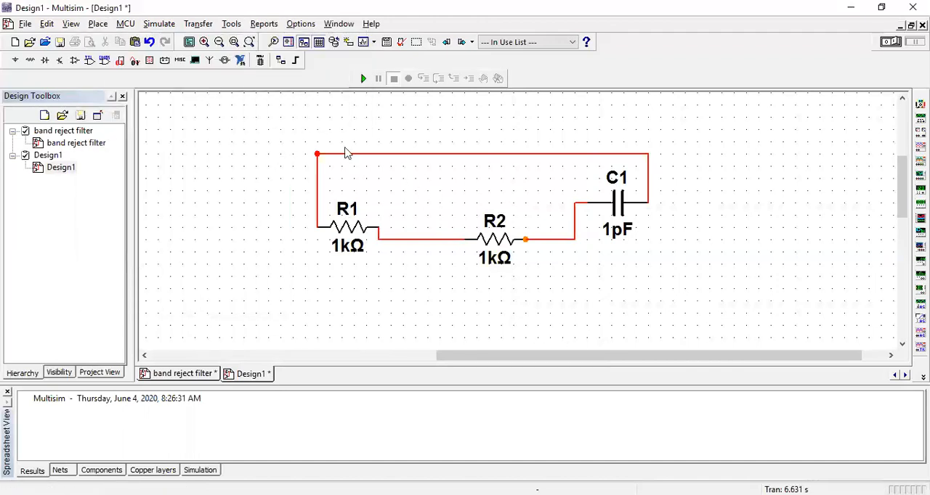
click(98, 24)
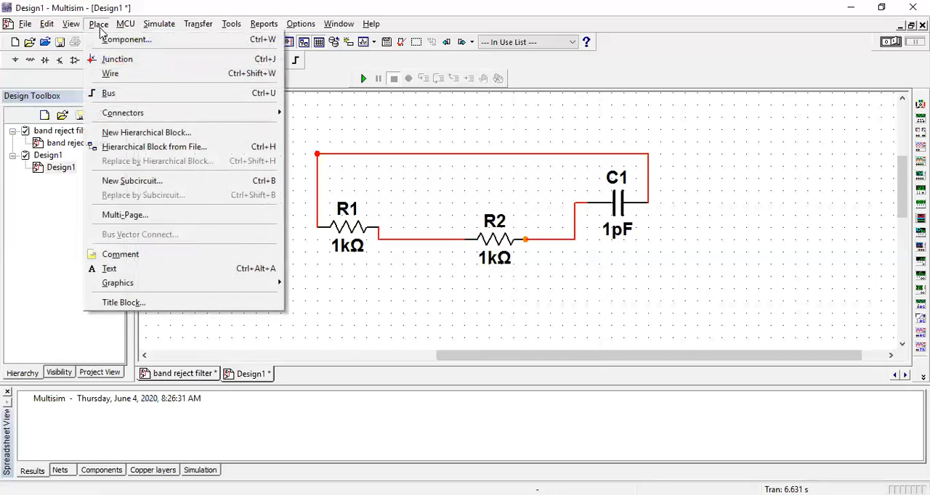
click(356, 121)
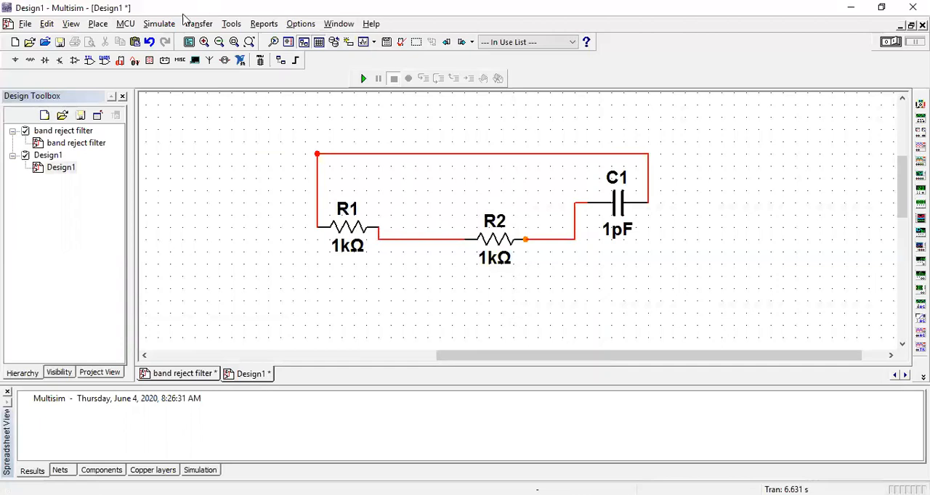
click(126, 24)
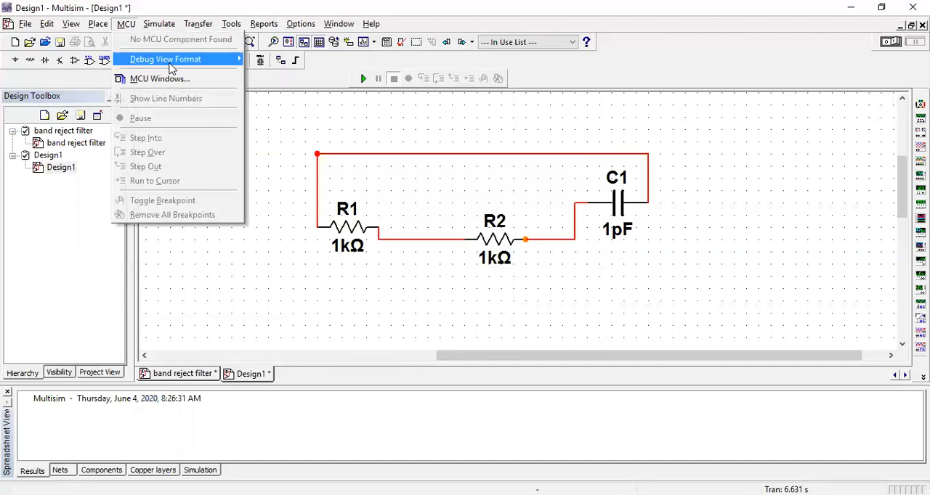
mouse_move(175, 66)
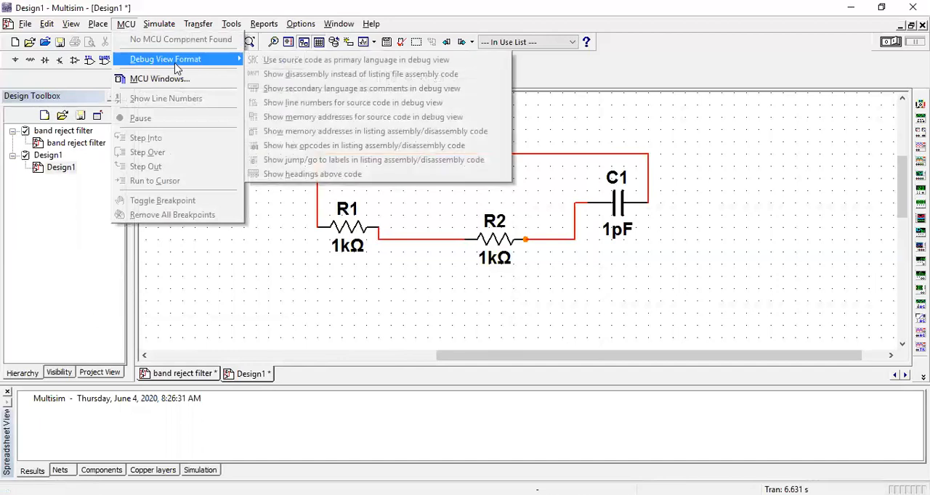
click(301, 253)
Pick the Multimeter from the simulation instruments for placement on the schematic.
click(162, 25)
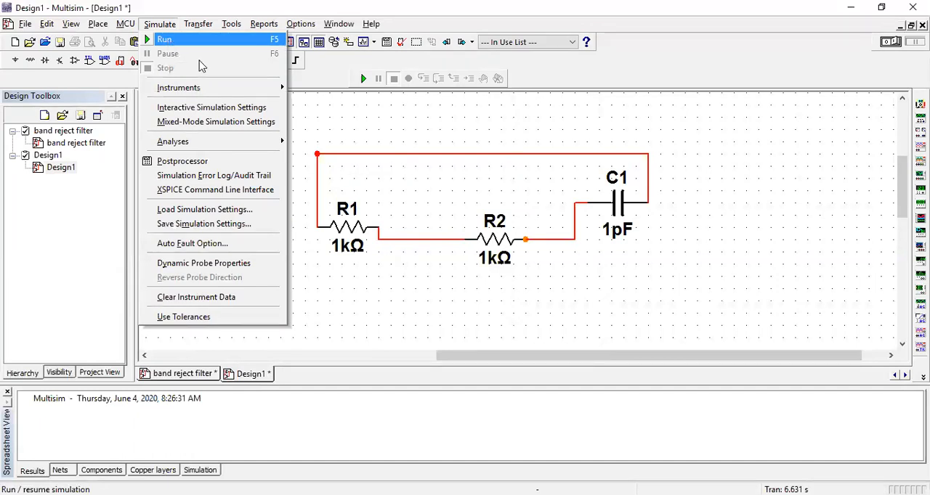
mouse_move(279, 88)
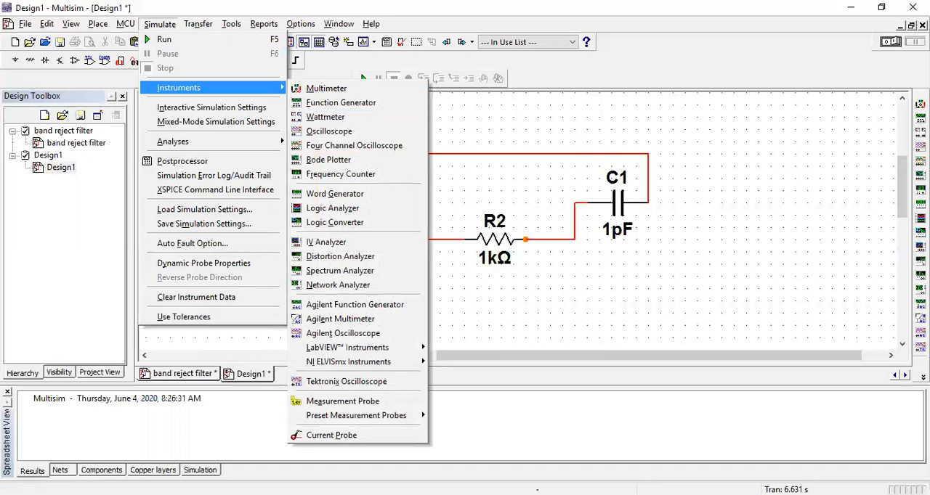
click(327, 89)
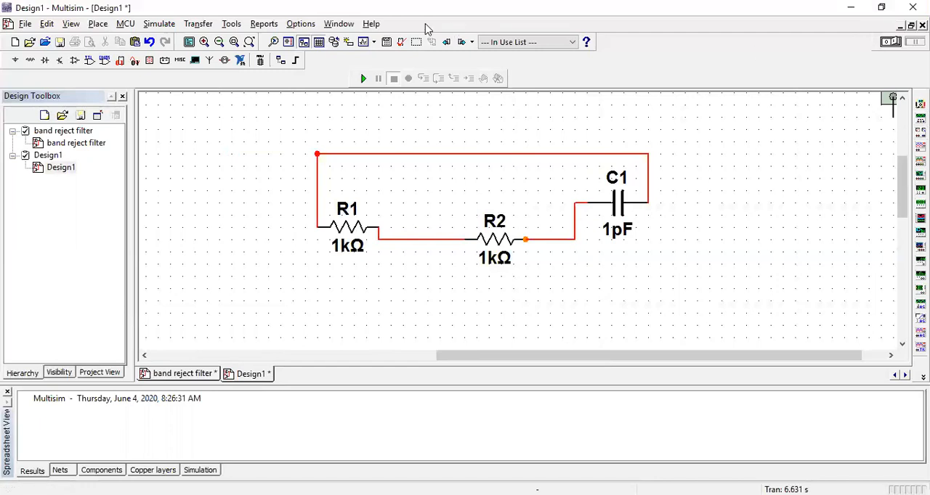
click(159, 23)
mouse_move(175, 92)
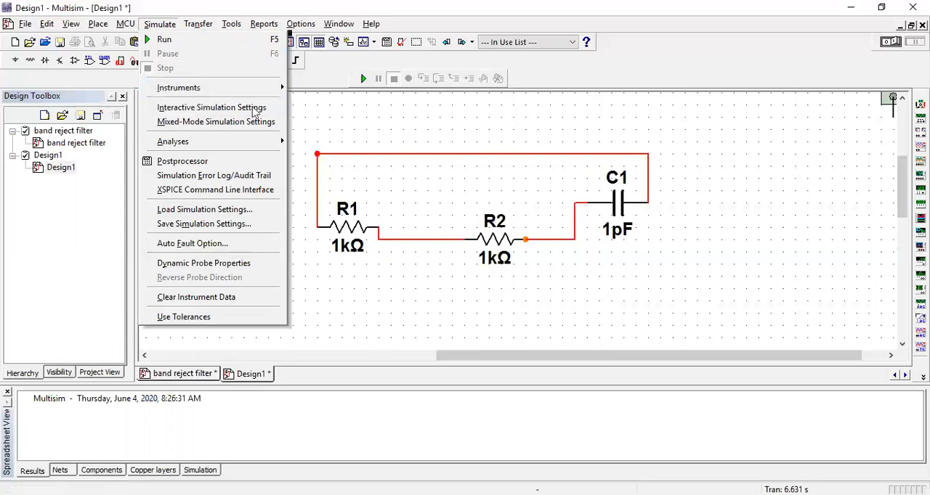
click(344, 133)
click(199, 25)
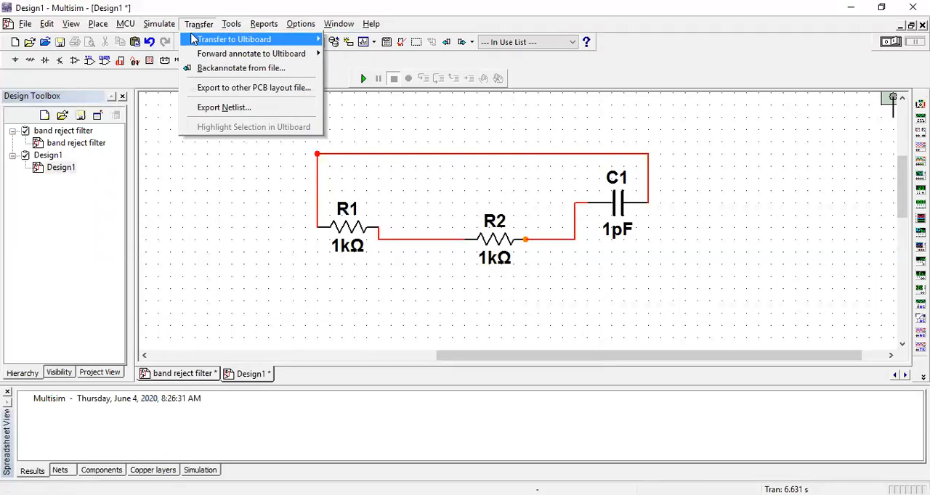
Review the Ultiboard transfer options and the available circuit tools commands.
mouse_move(194, 39)
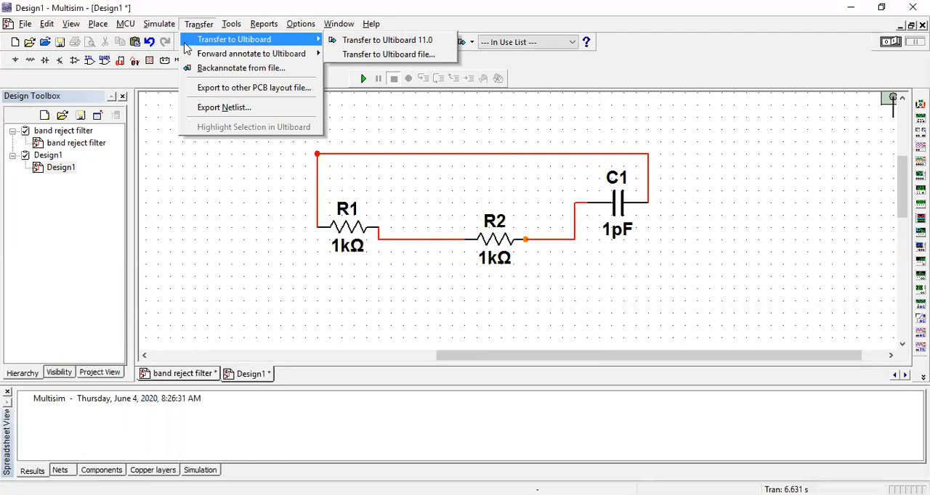
key(Right)
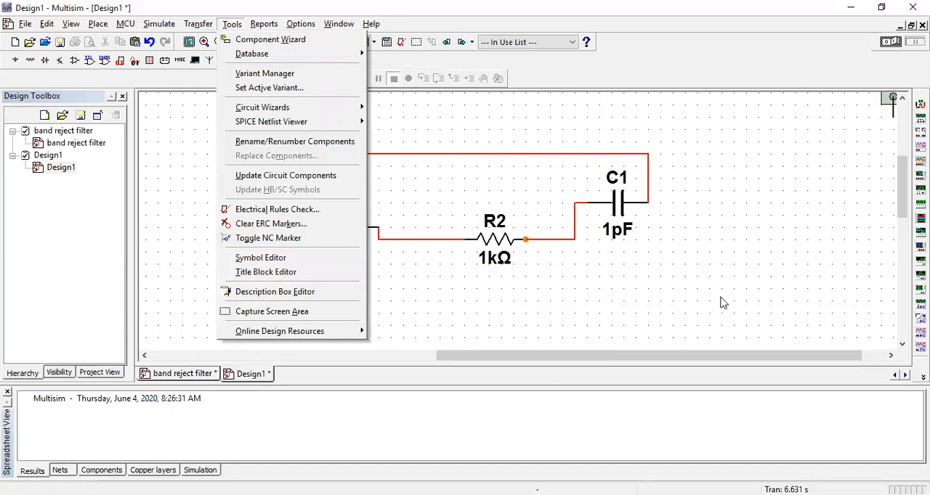
click(723, 304)
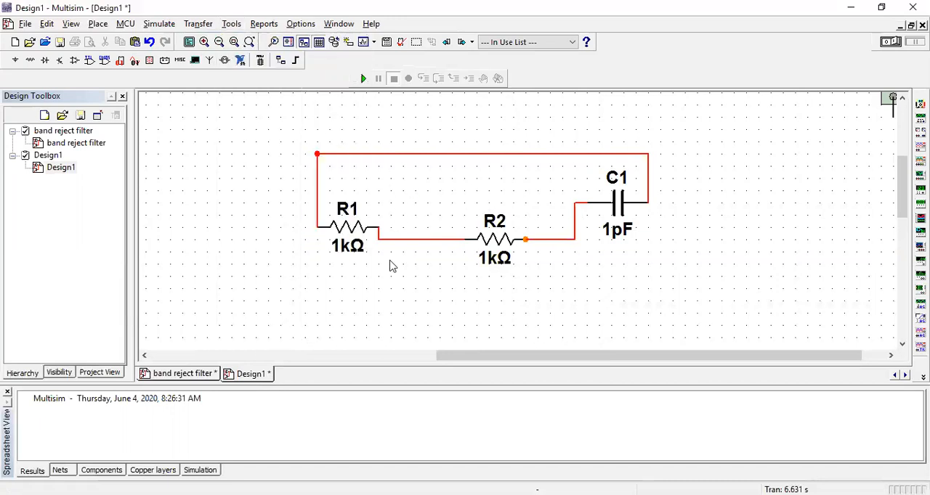
Place a 2N1132A transistor from the Transistors group on the free area beside C1.
click(99, 24)
click(122, 43)
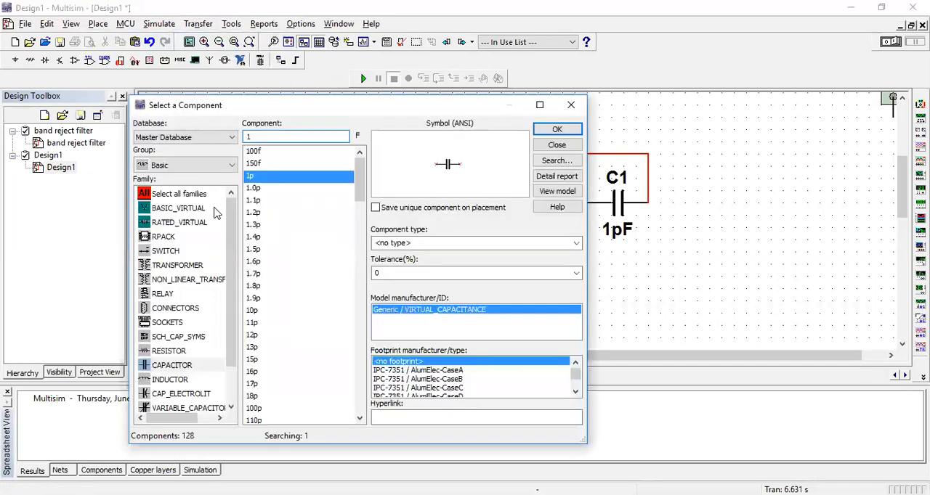
click(231, 166)
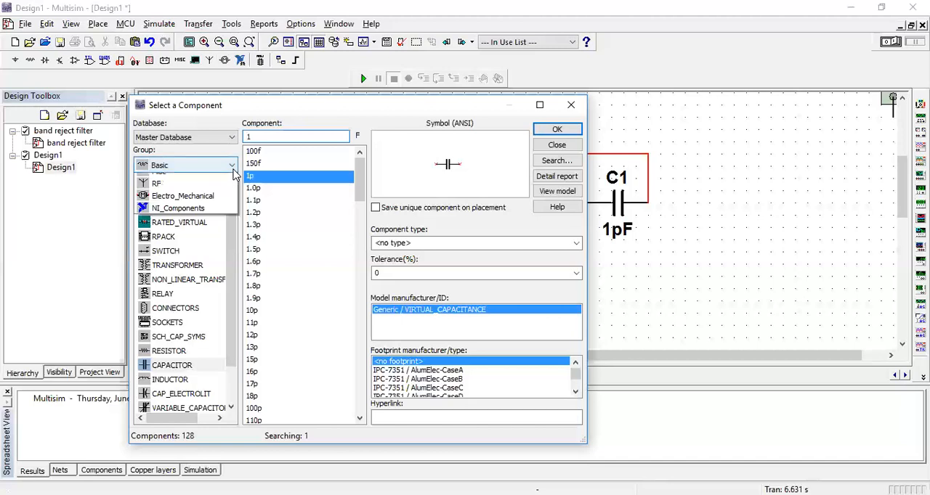
click(209, 232)
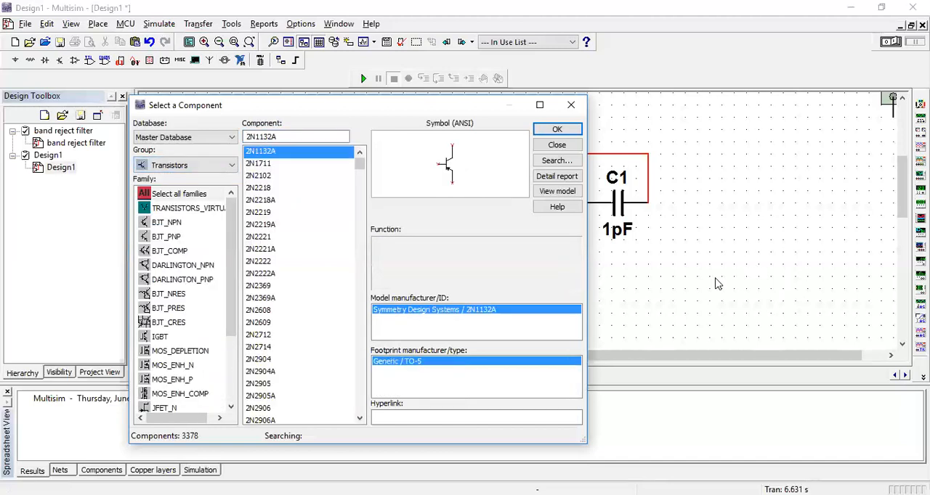
click(556, 129)
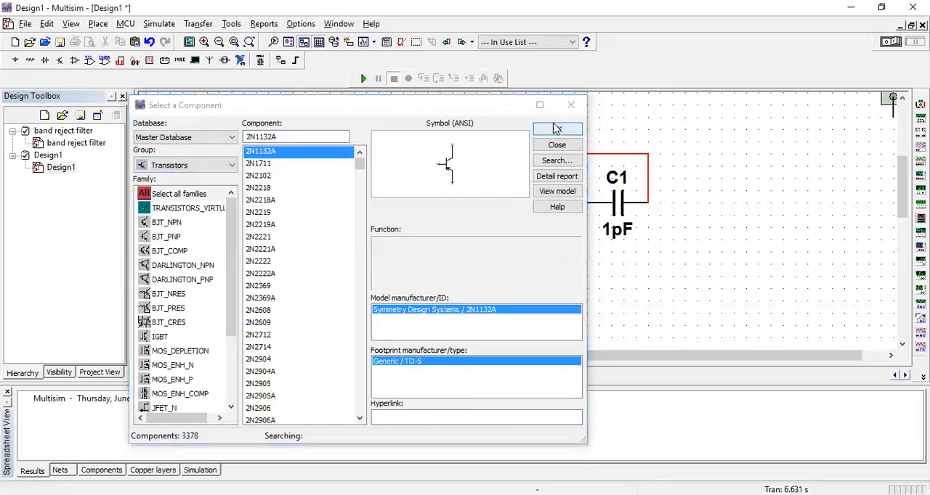
click(766, 216)
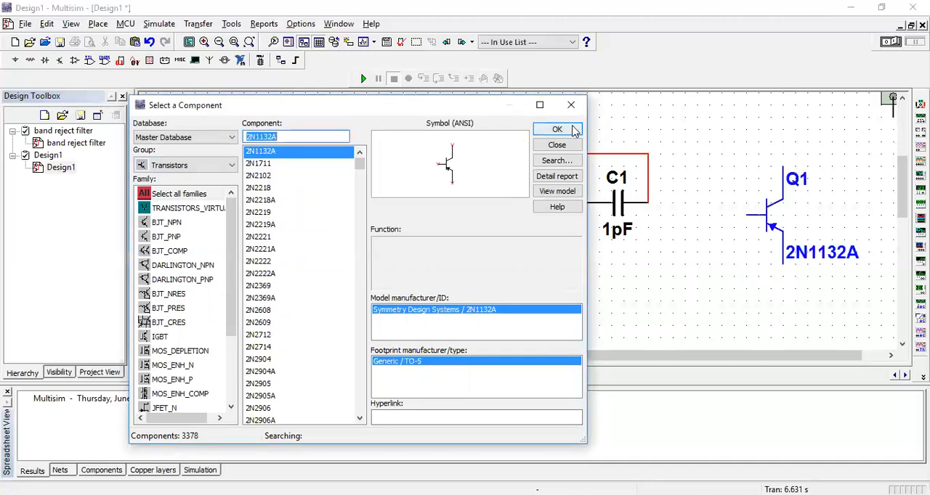
click(561, 144)
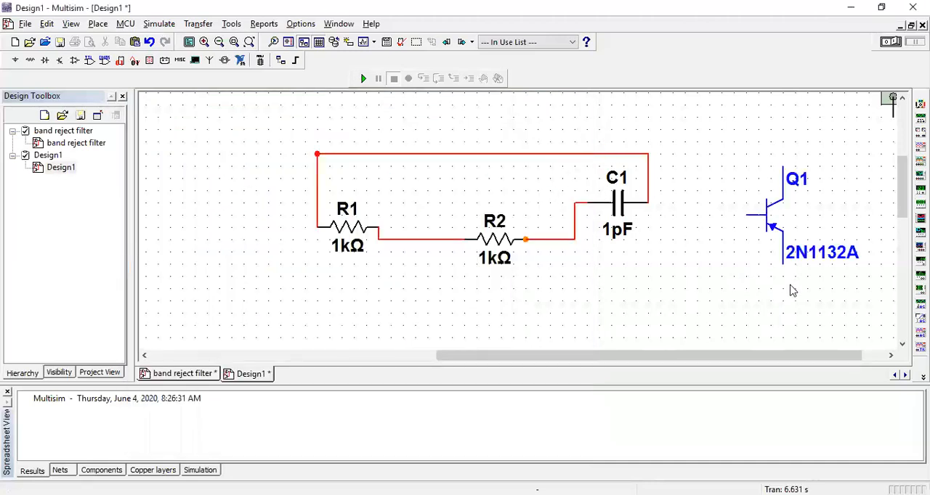
Try moving the vertical wire segment at C1 over to transistor Q1, and return it to its original position.
click(106, 24)
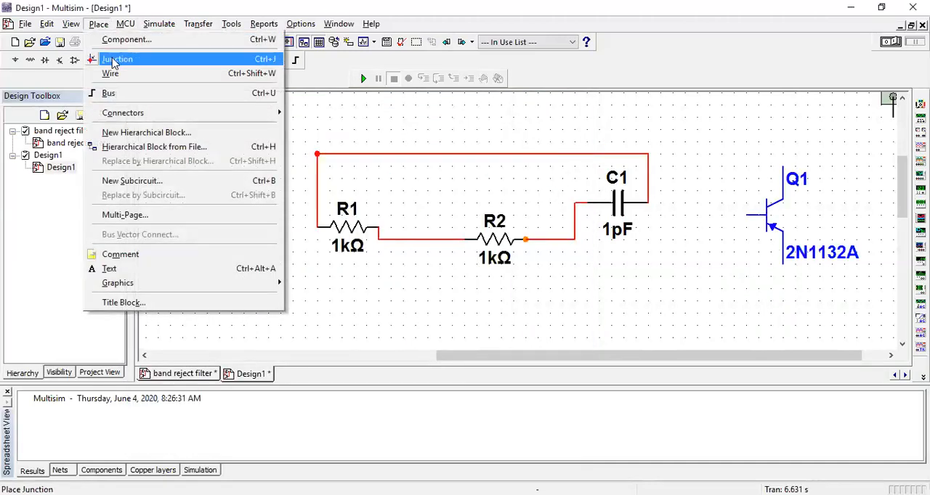
click(119, 77)
click(647, 175)
drag(647, 169, 770, 173)
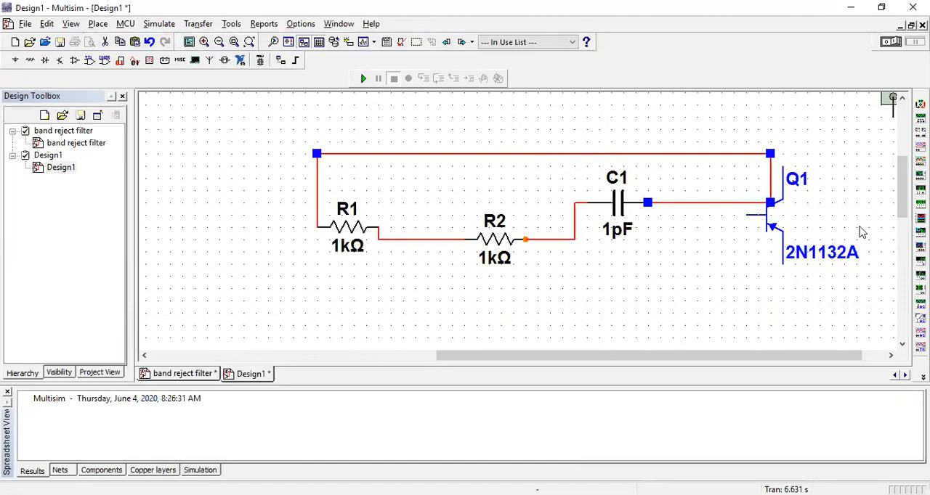
drag(772, 175, 648, 172)
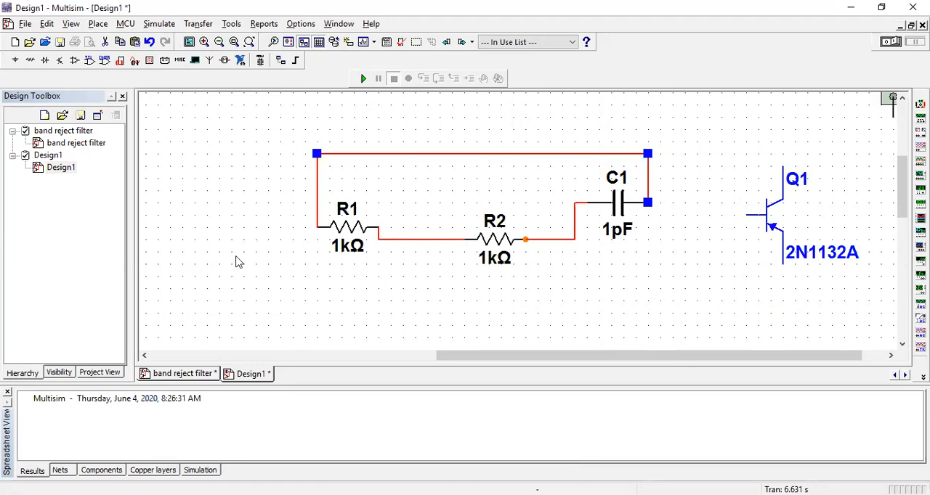
Switch to the band reject filter design and examine the overall layout of its high pass, low pass and summer stages.
click(199, 375)
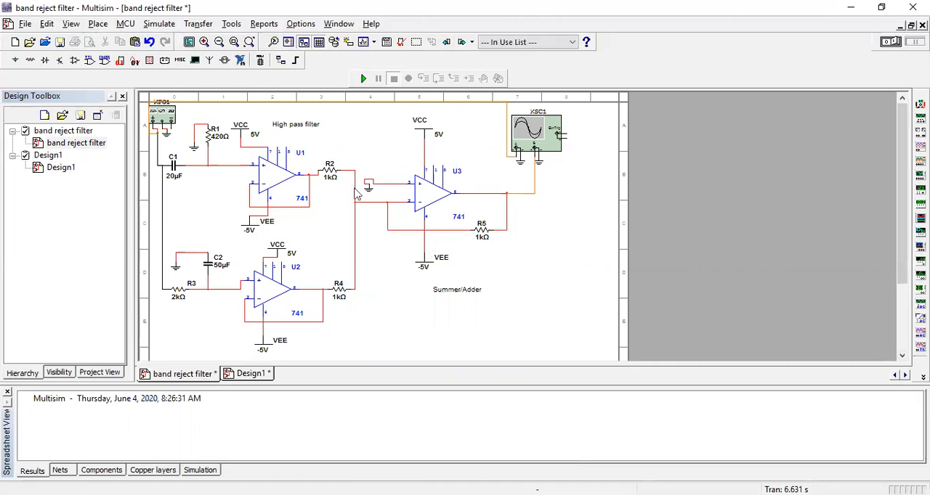
scroll(656, 272, up, 1)
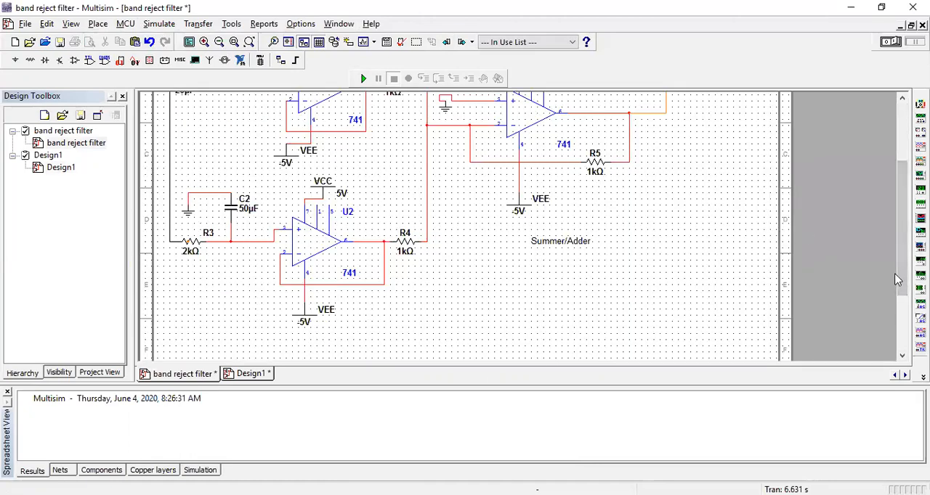
drag(899, 280, 902, 241)
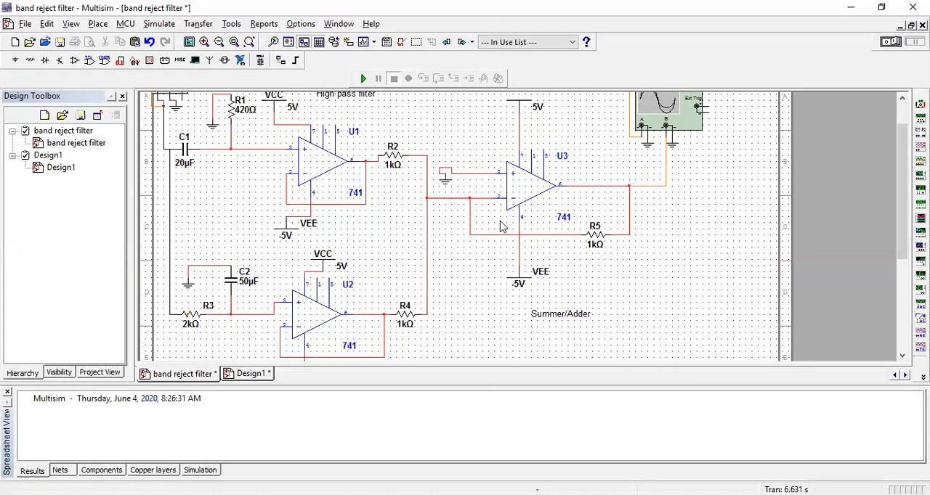
scroll(509, 229, down, 3)
scroll(829, 284, up, 1)
scroll(501, 232, down, 3)
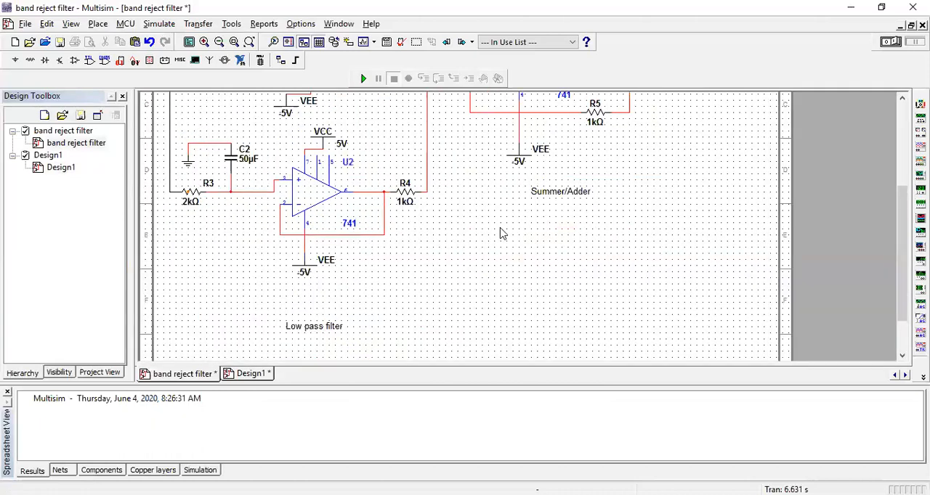
scroll(316, 245, down, 1)
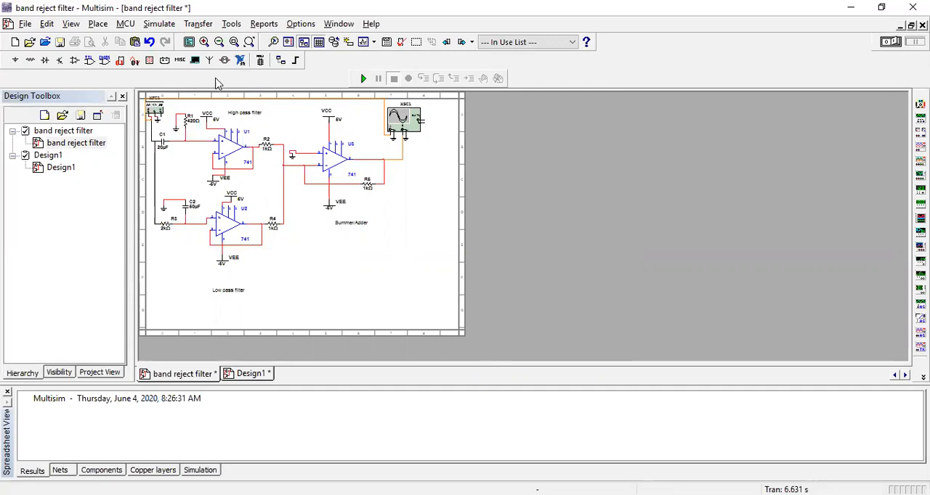
click(204, 42)
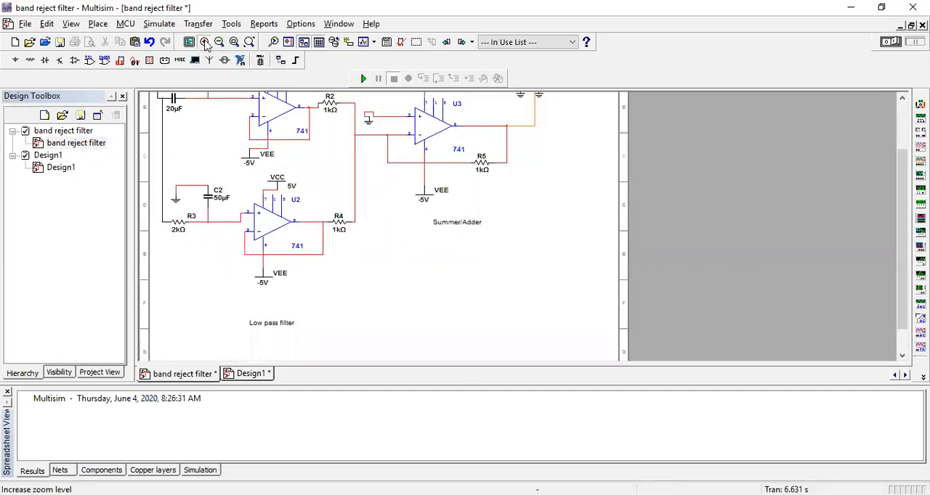
click(204, 42)
scroll(396, 213, up, 1)
scroll(479, 236, down, 1)
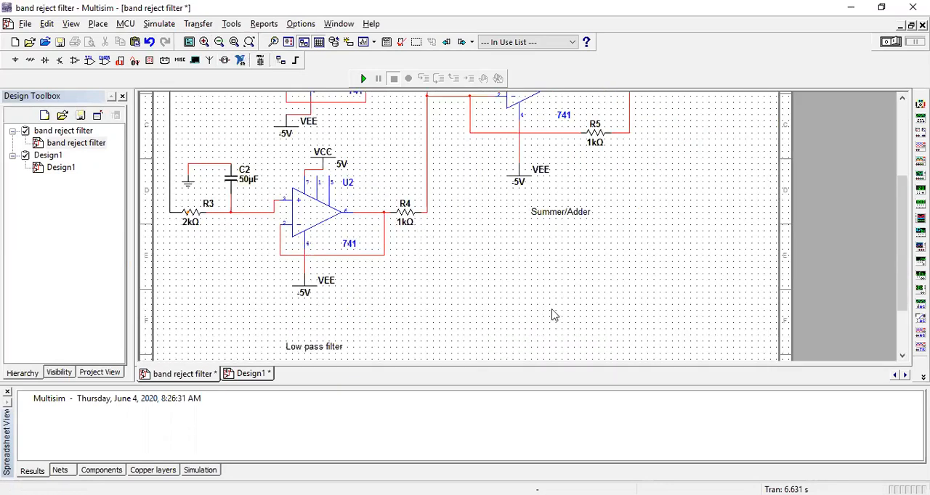
scroll(552, 315, down, 1)
drag(904, 226, 904, 169)
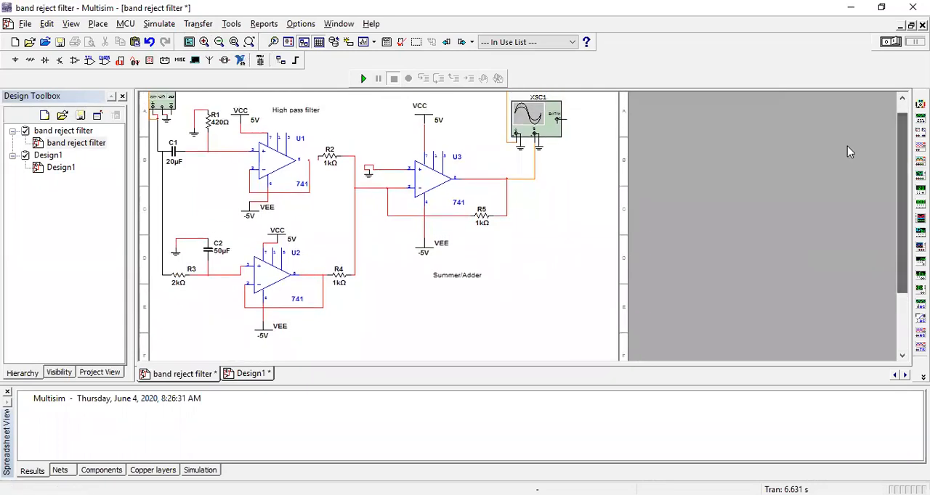
click(219, 41)
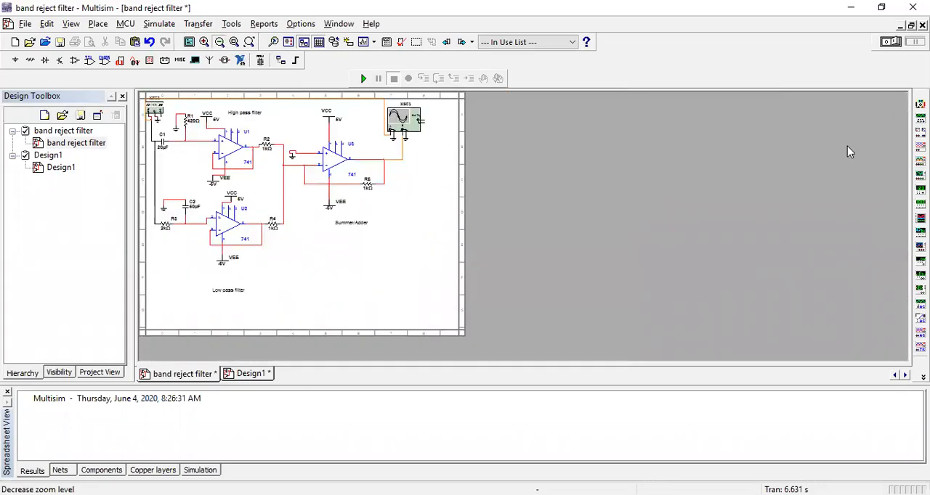
click(219, 42)
click(204, 42)
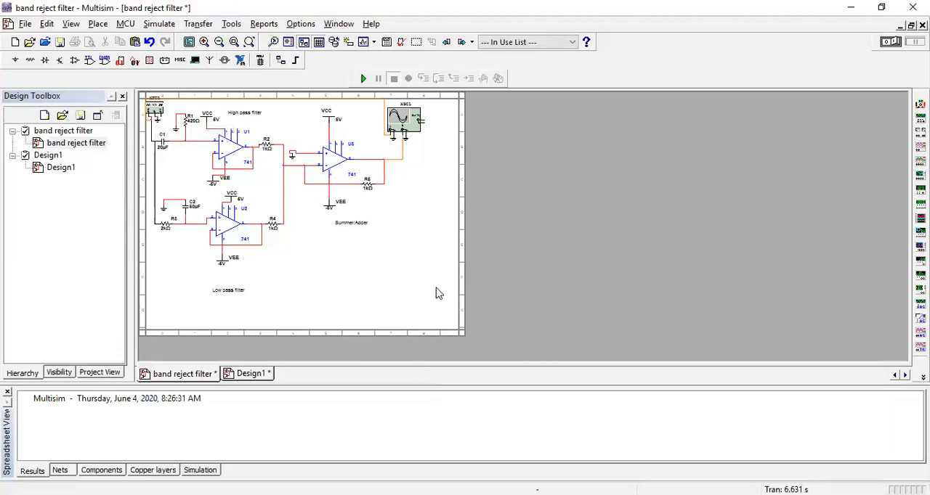
Examine the high pass filter stage around op-amp U1, from function generator XFG1 through R2 to the summer.
scroll(439, 293, up, 1)
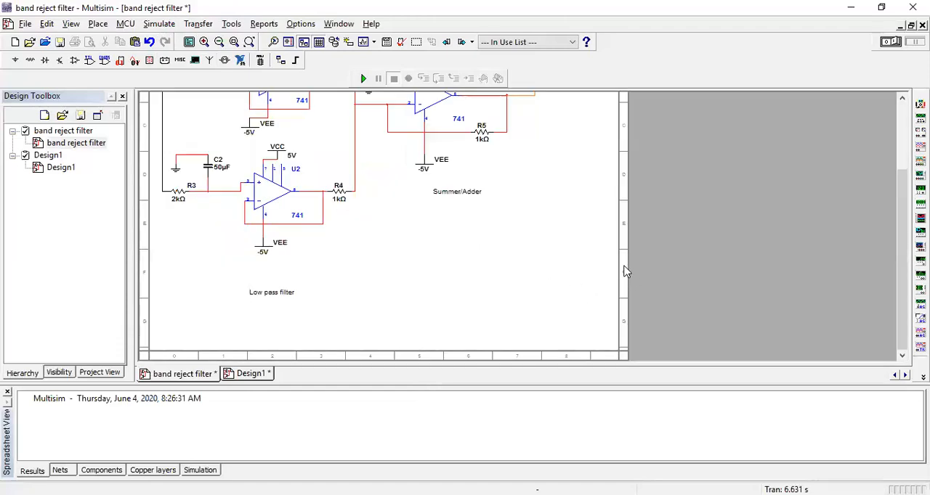
drag(624, 266, 765, 288)
scroll(534, 230, up, 2)
drag(902, 276, 901, 178)
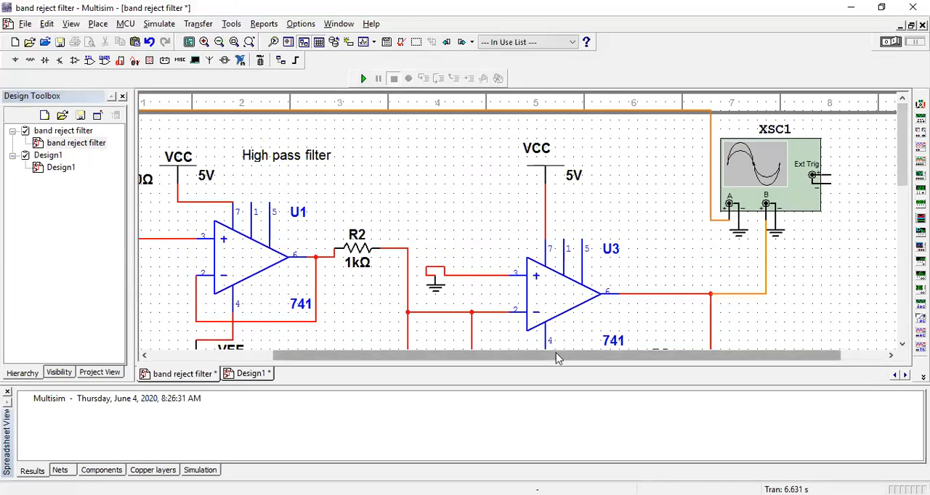
drag(557, 356, 262, 315)
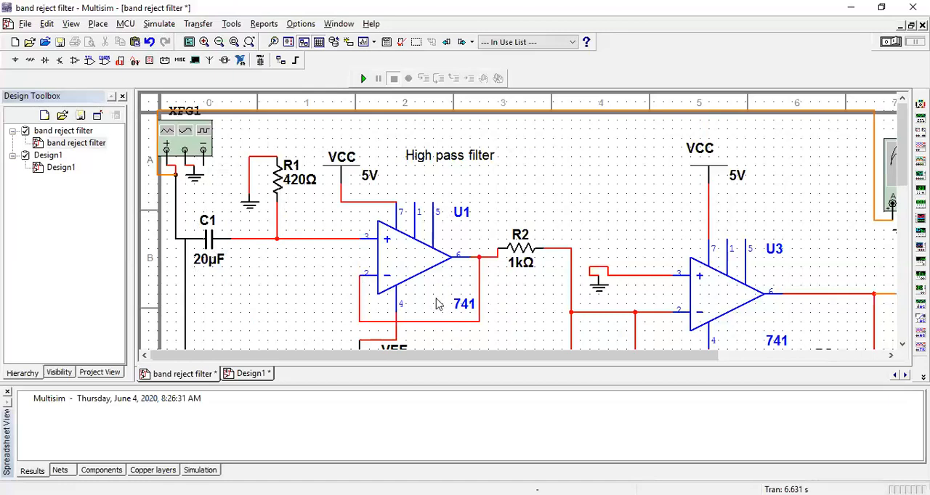
scroll(415, 256, down, 1)
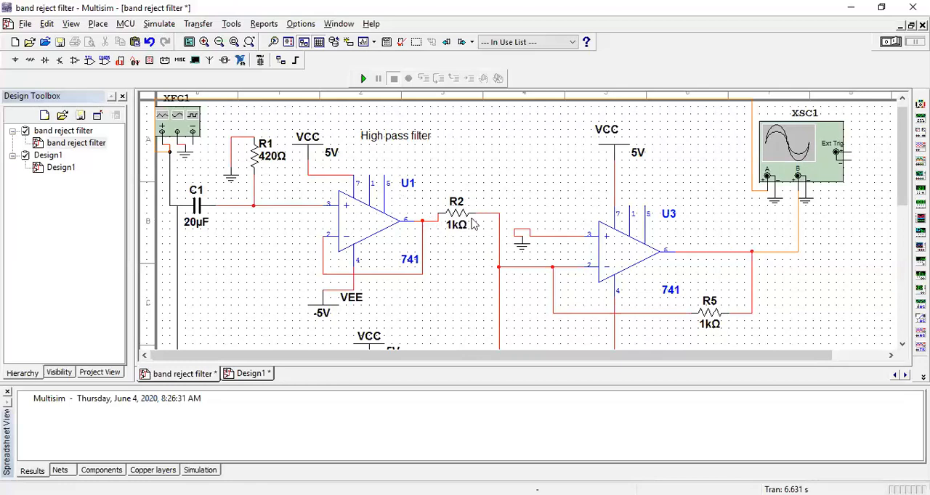
scroll(430, 263, down, 4)
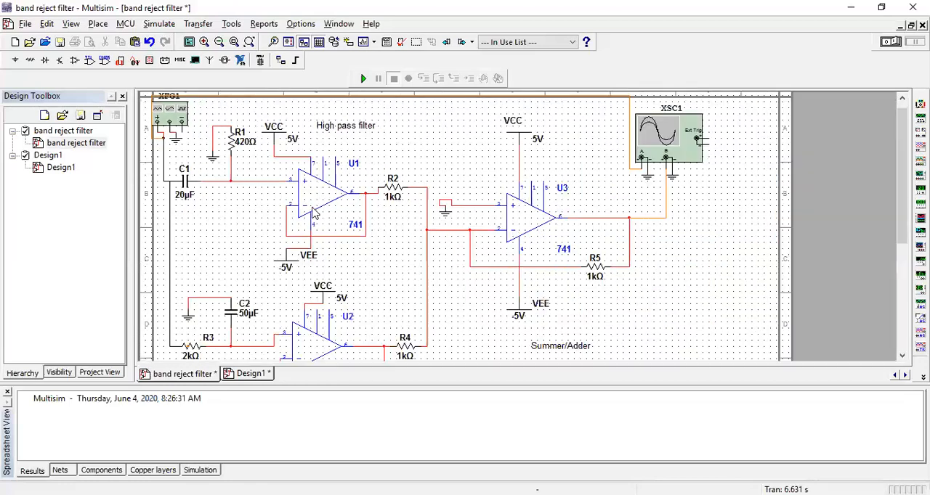
scroll(255, 177, up, 2)
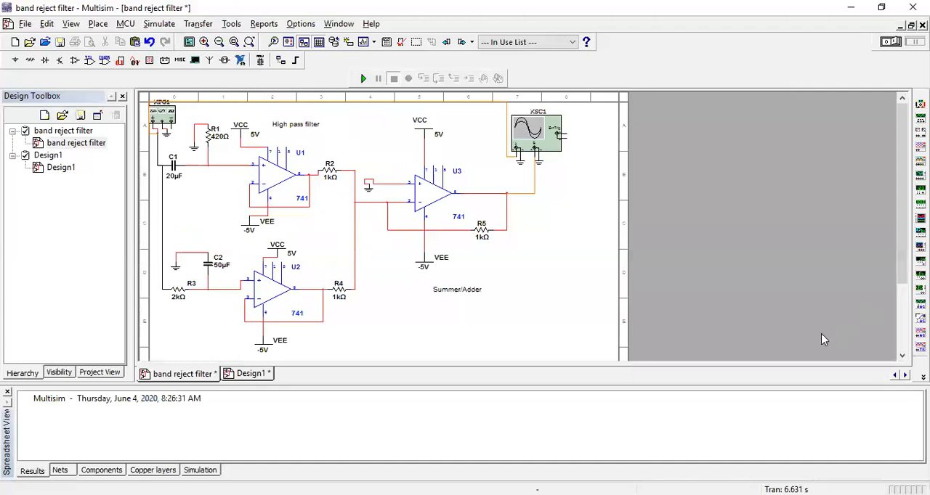
Examine the low pass filter stage around op-amp U2 with R3, C2 and R4.
drag(899, 221, 843, 290)
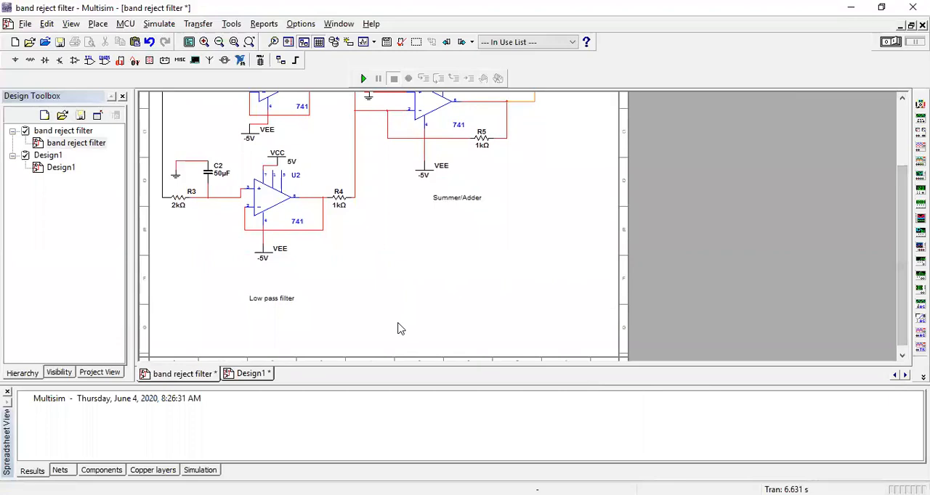
scroll(405, 311, up, 1)
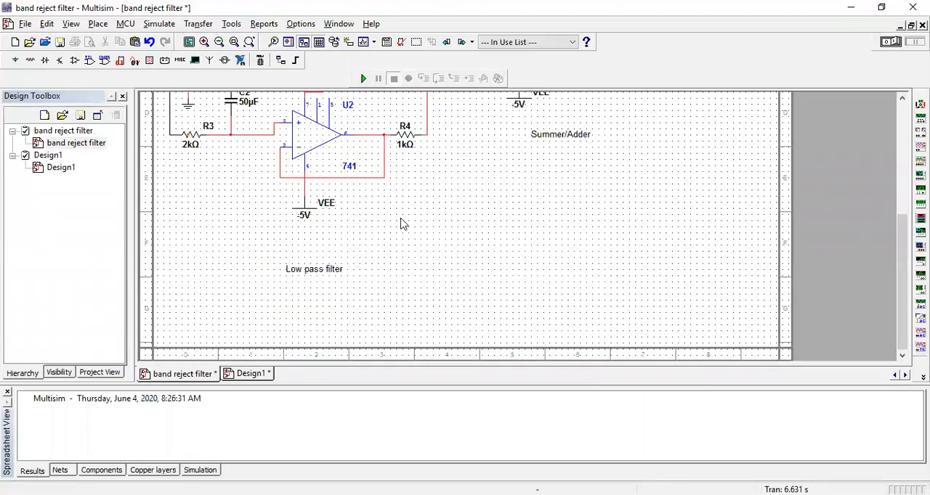
scroll(537, 229, up, 1)
drag(901, 275, 902, 230)
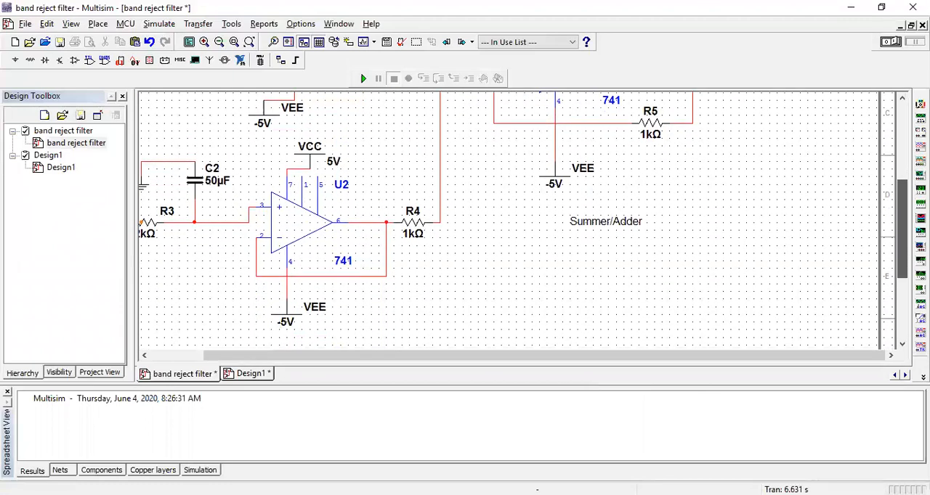
drag(658, 361, 563, 363)
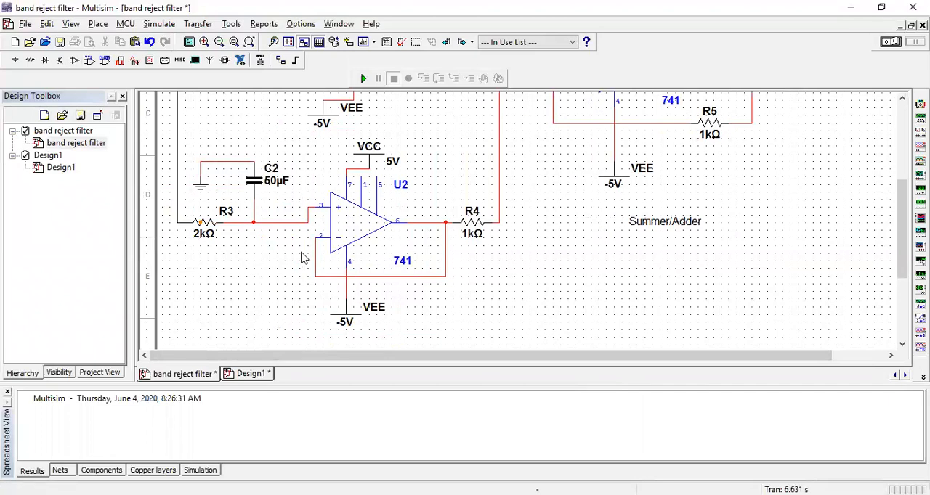
Examine how the function generator's input connects to the C1 branch and down to the R3 branch.
scroll(239, 258, up, 1)
drag(903, 247, 902, 149)
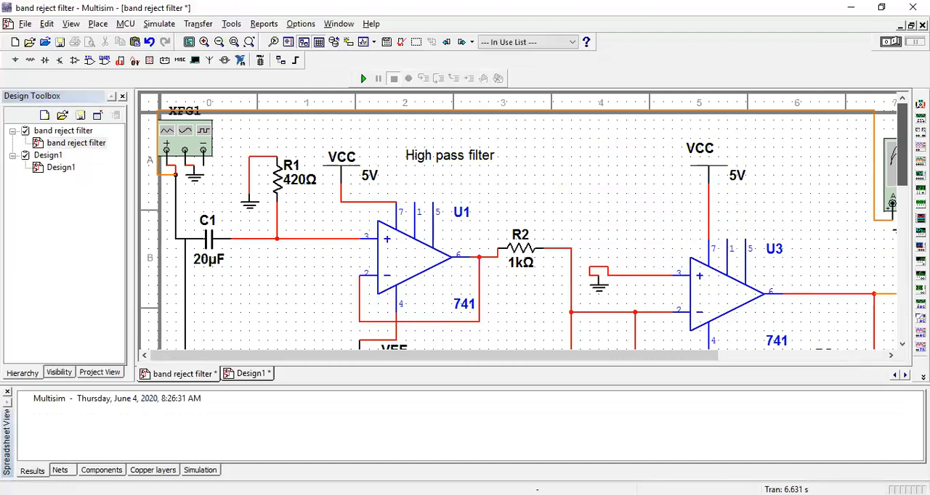
mouse_move(901, 182)
mouse_down()
mouse_move(901, 206)
mouse_move(900, 181)
mouse_up()
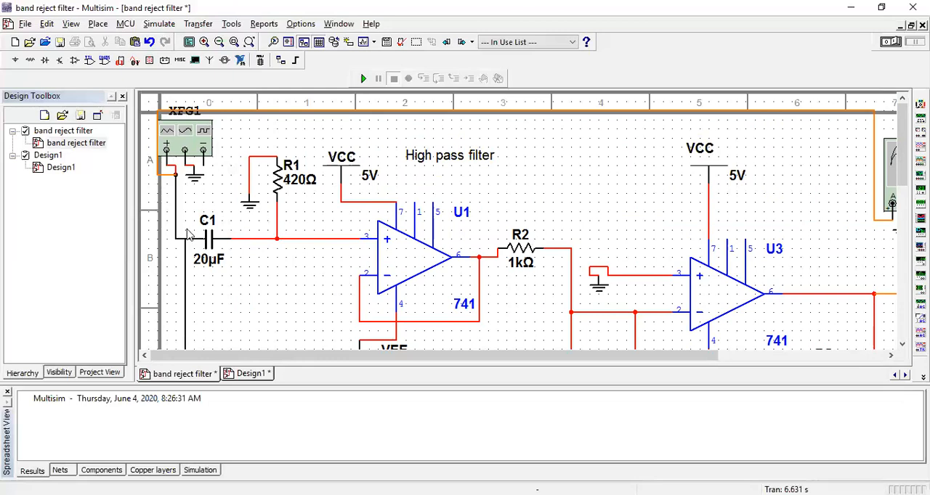
drag(902, 179, 903, 242)
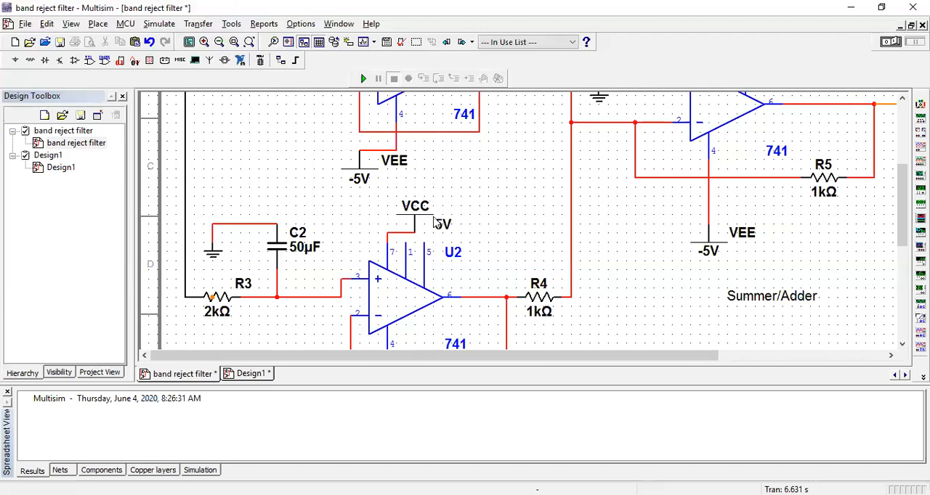
Examine the low pass stage's supply connections around U2, its output through R4, and the U3 summer stage with R5 and oscilloscope XSC1.
scroll(434, 221, down, 1)
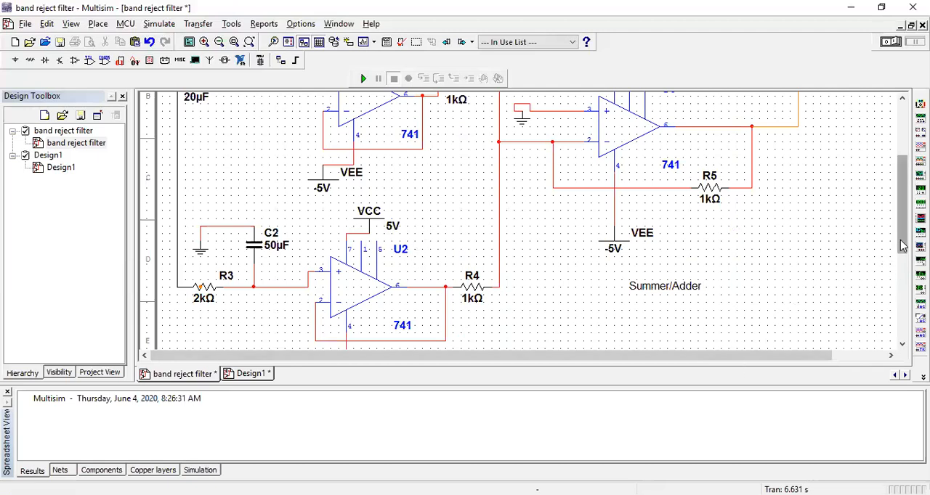
drag(900, 246, 901, 274)
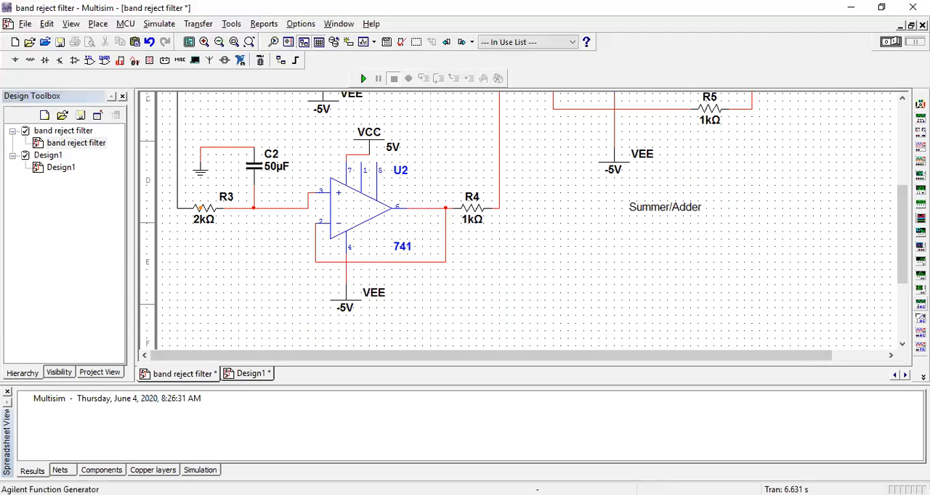
drag(903, 271, 903, 227)
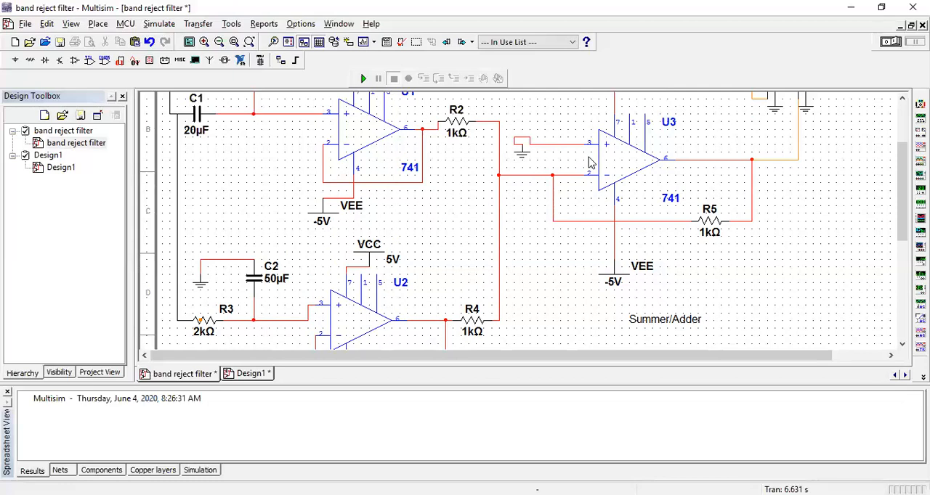
scroll(906, 219, up, 1)
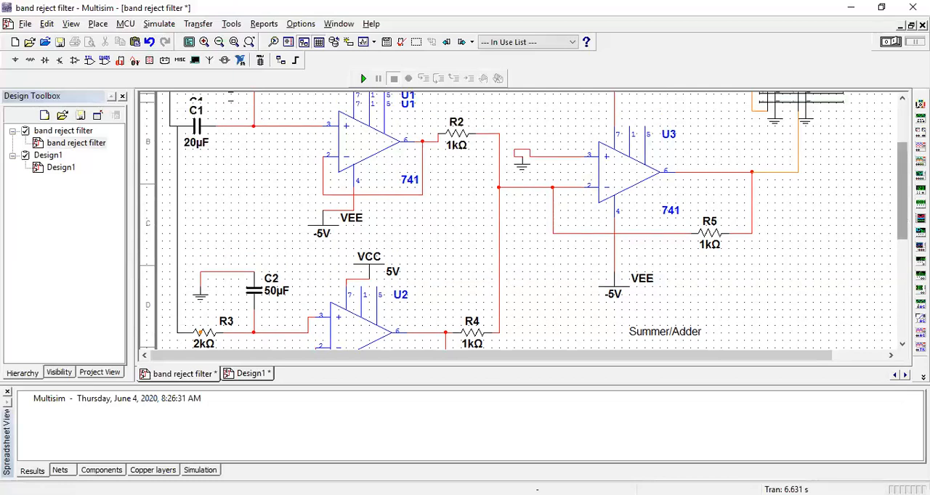
scroll(906, 167, up, 5)
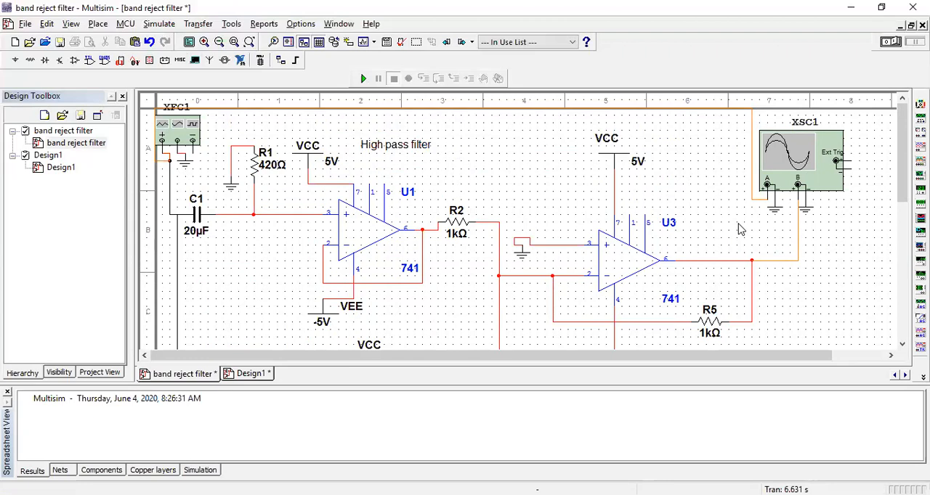
Switch to Design1 and delete the wire segments that connect R1 to capacitor C1.
click(268, 379)
right_click(428, 176)
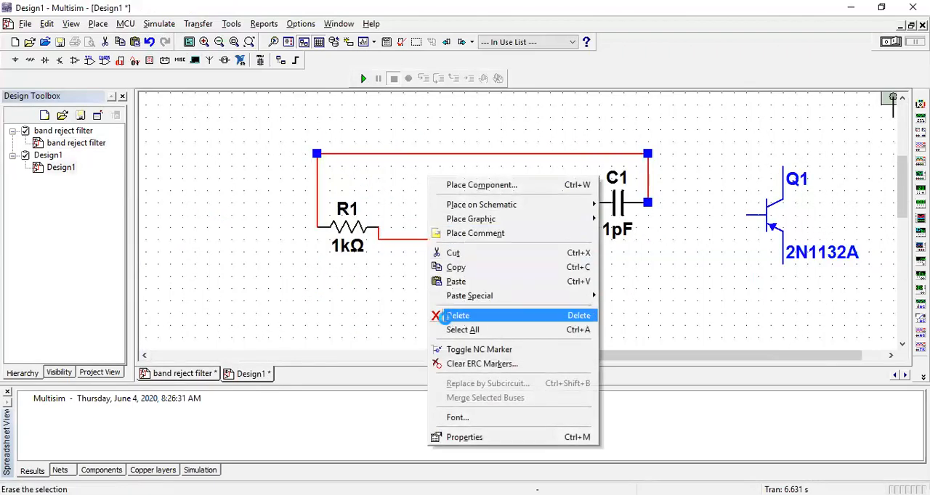
click(444, 315)
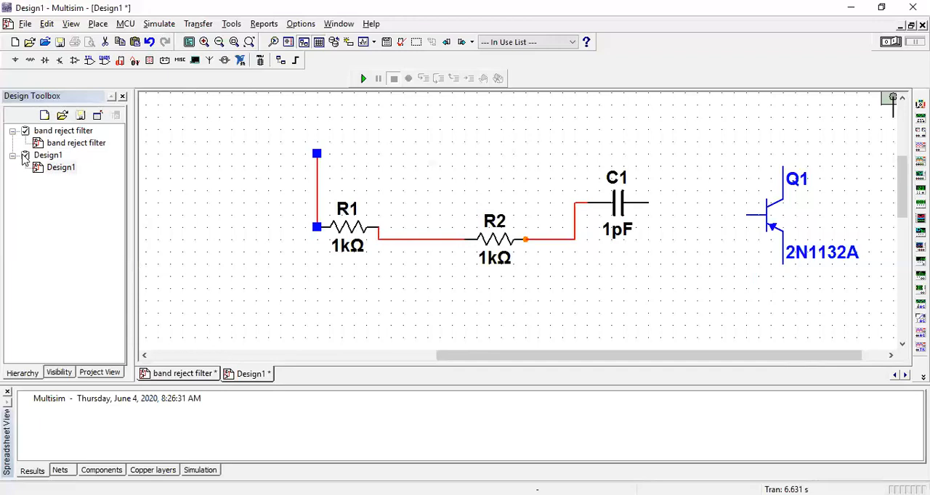
right_click(329, 230)
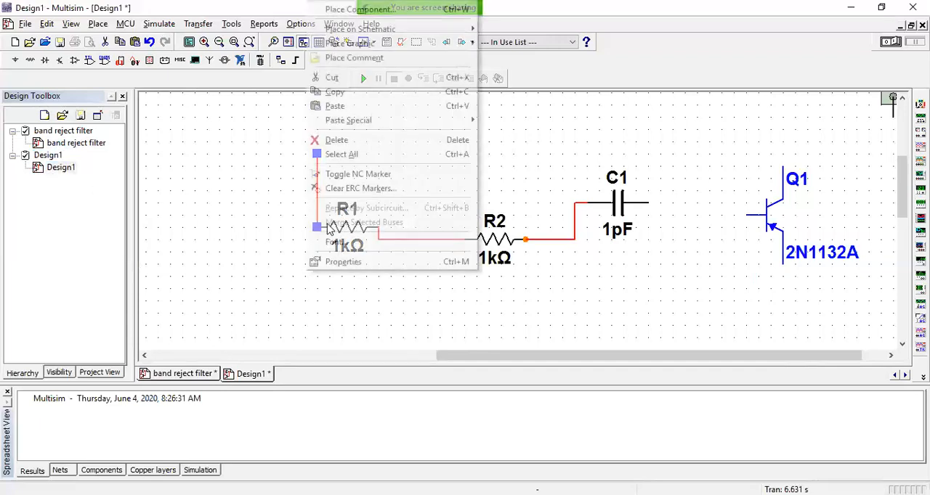
click(395, 145)
Delete resistor R2, capacitor C1 and transistor Q1 from the Design1 schematic.
click(512, 243)
right_click(520, 247)
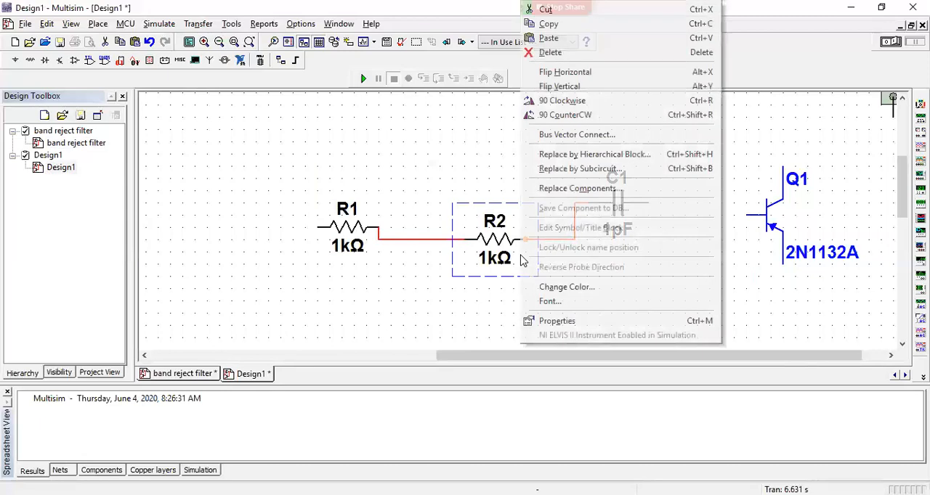
click(551, 52)
click(602, 206)
right_click(602, 206)
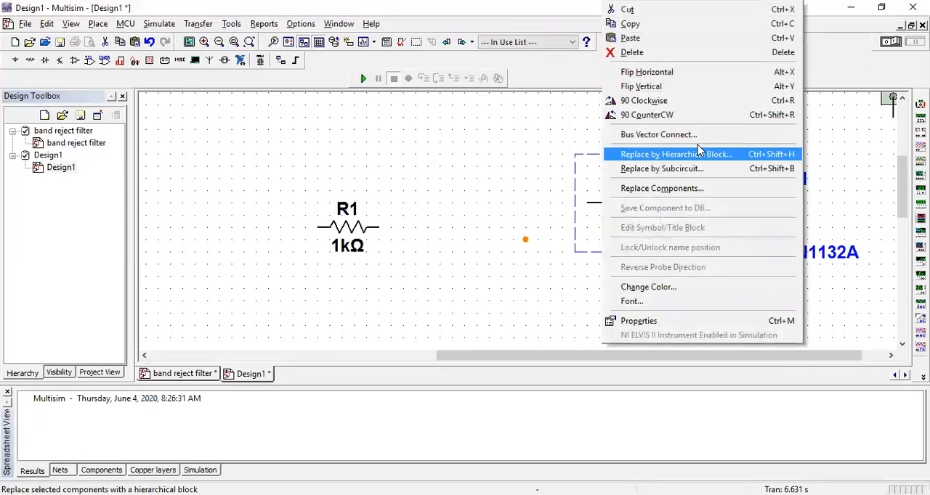
click(683, 55)
right_click(794, 239)
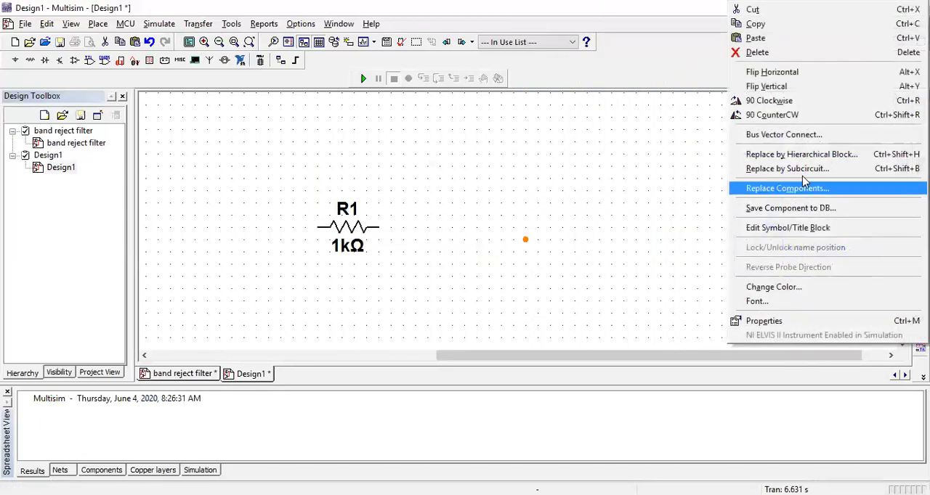
click(792, 55)
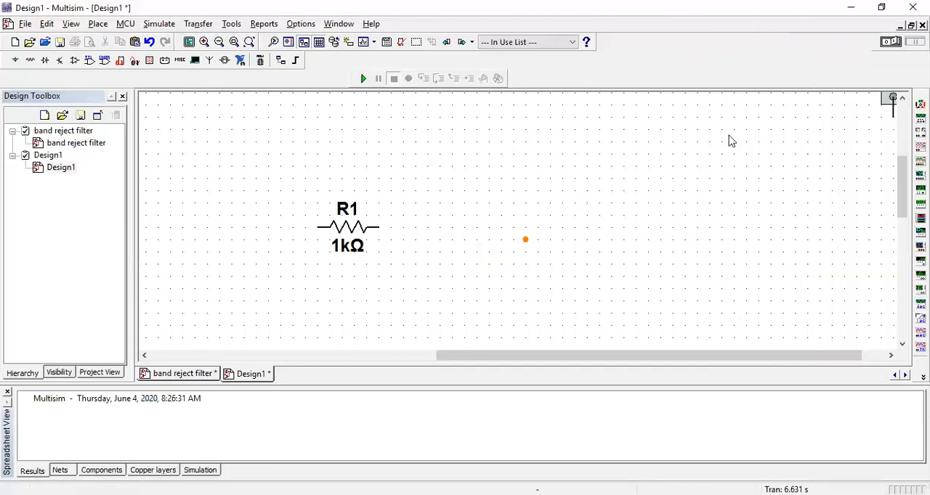
Delete resistor R1 and the leftover orange junction point to clear the drawing area.
right_click(344, 225)
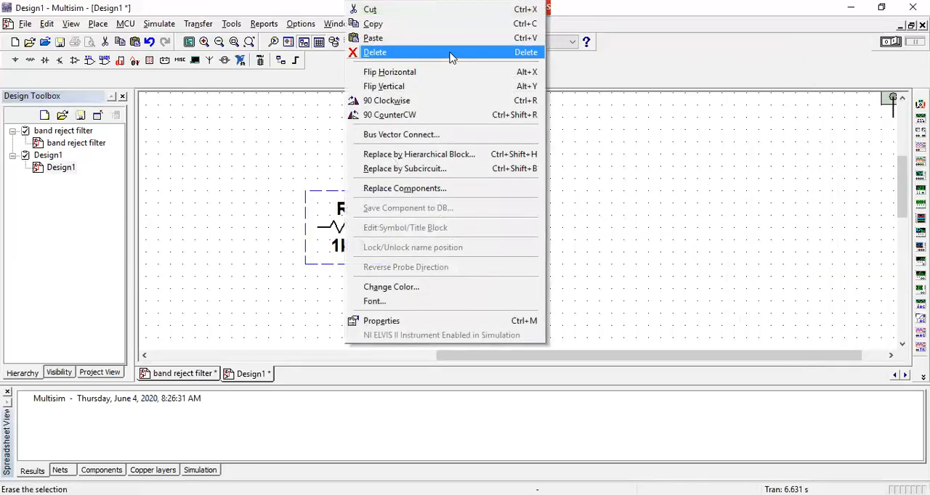
click(459, 55)
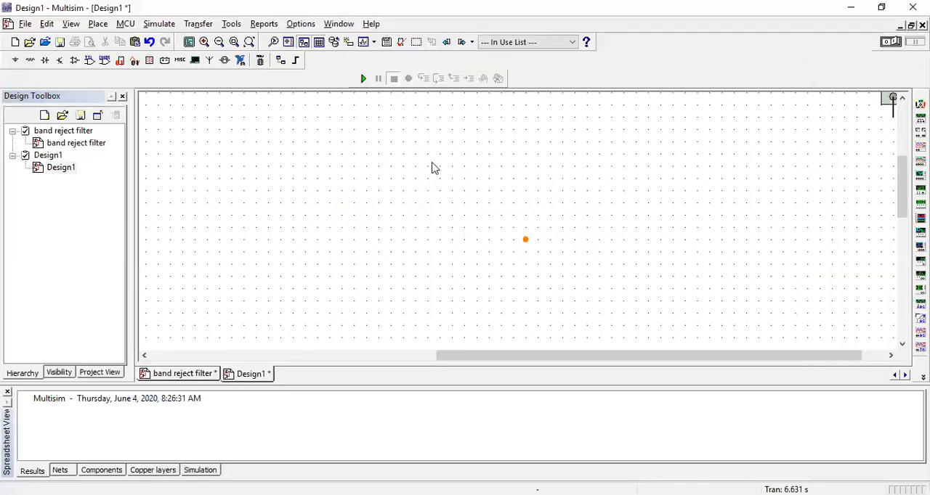
right_click(526, 239)
click(549, 252)
Open the component selection for placing a part and browse the component families of the Basic group.
click(98, 24)
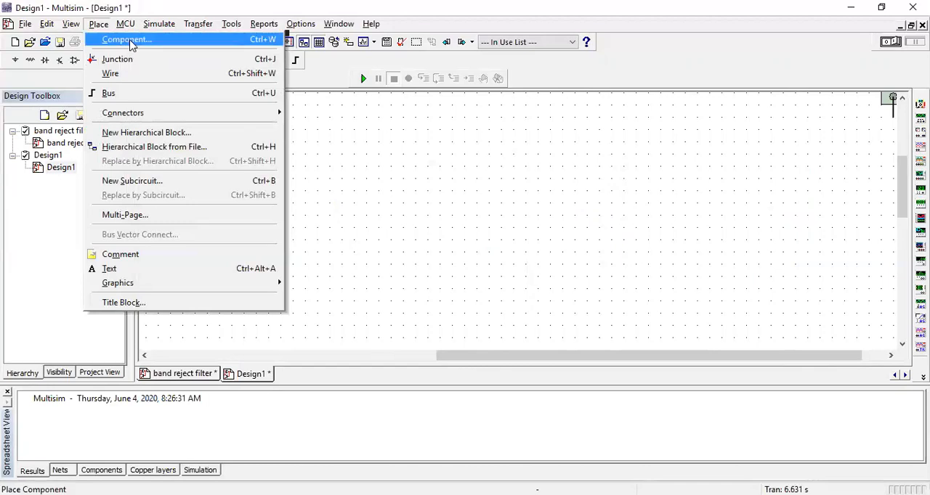
click(132, 41)
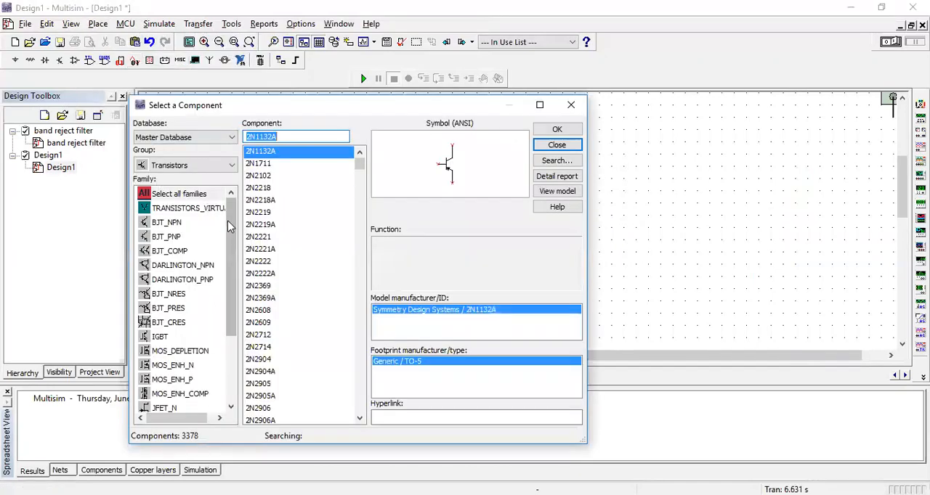
click(231, 165)
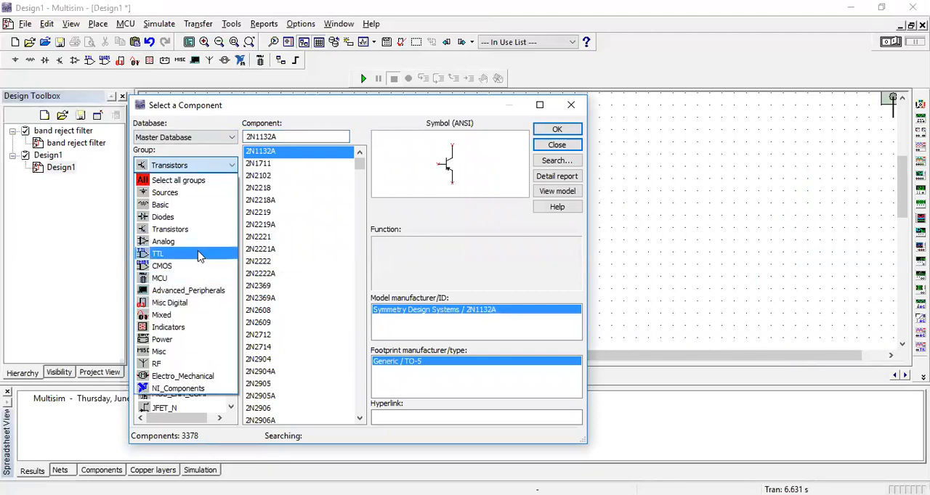
click(207, 204)
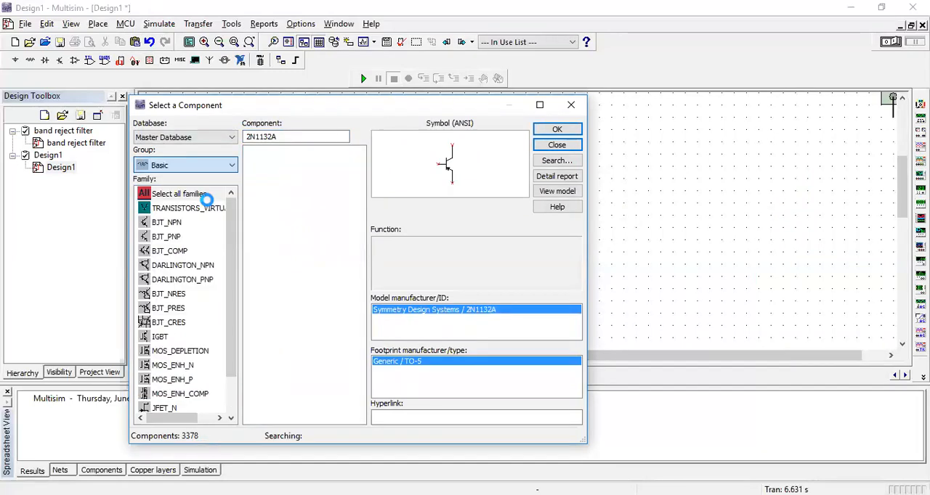
scroll(228, 228, down, 1)
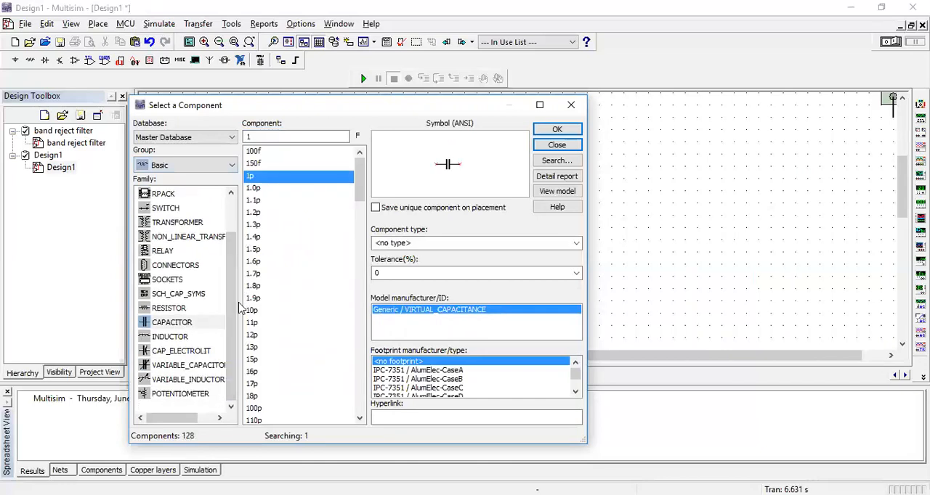
scroll(231, 240, up, 1)
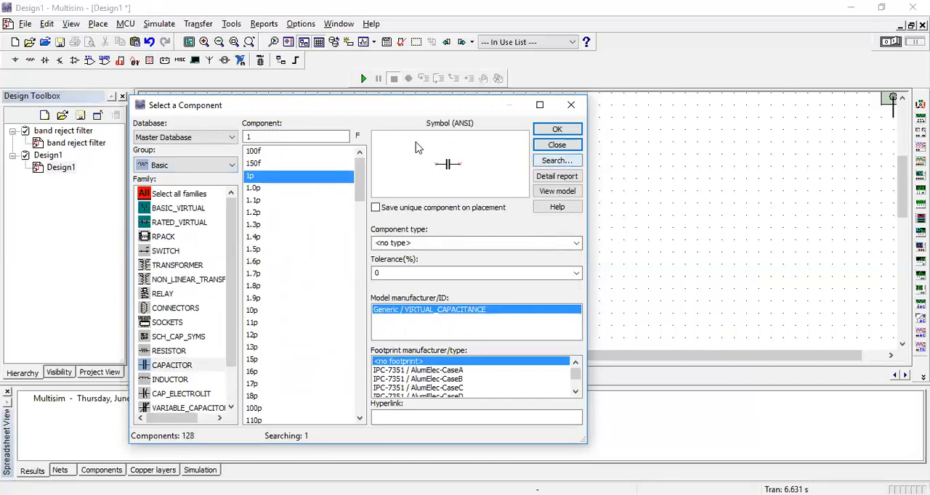
Try to find an op-amp within the Basic group by searching for 741 and for opamp.
click(287, 138)
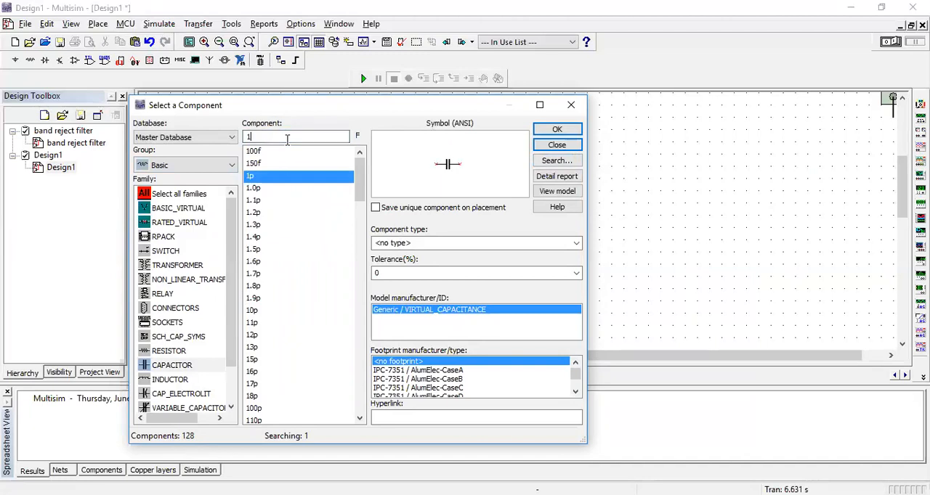
key(BackSpace)
text(741)
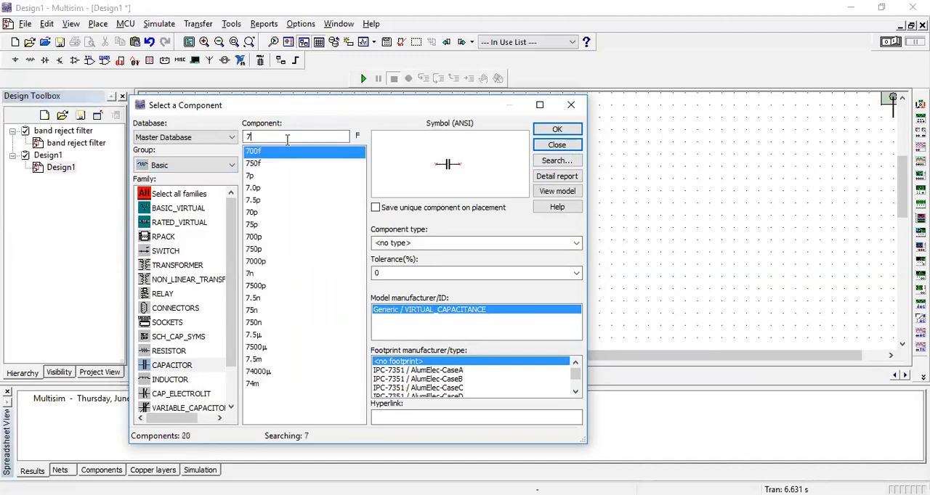
key(BackSpace)
key(BackSpace)
key(BackSpace)
text(opamp)
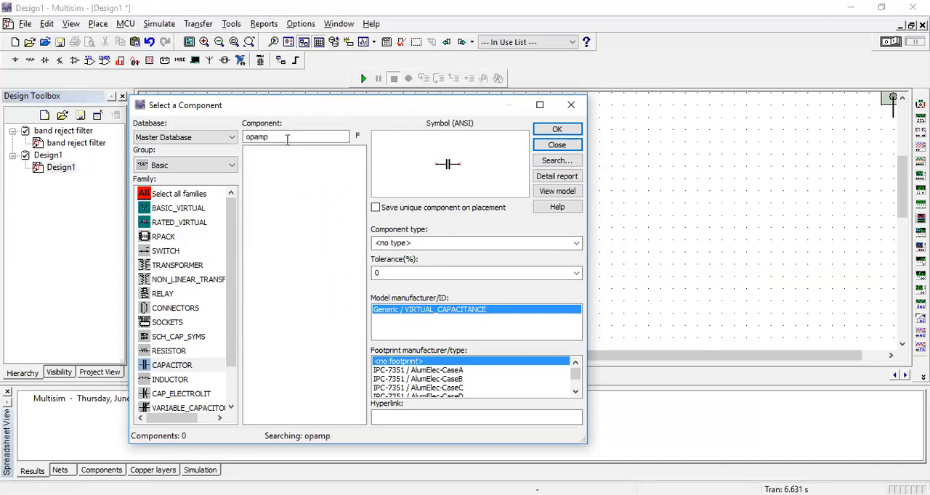
key(Return)
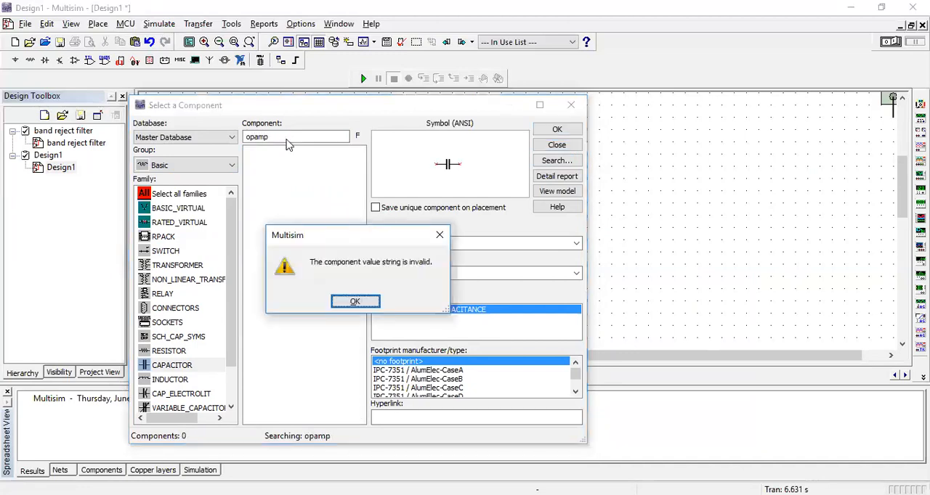
click(356, 303)
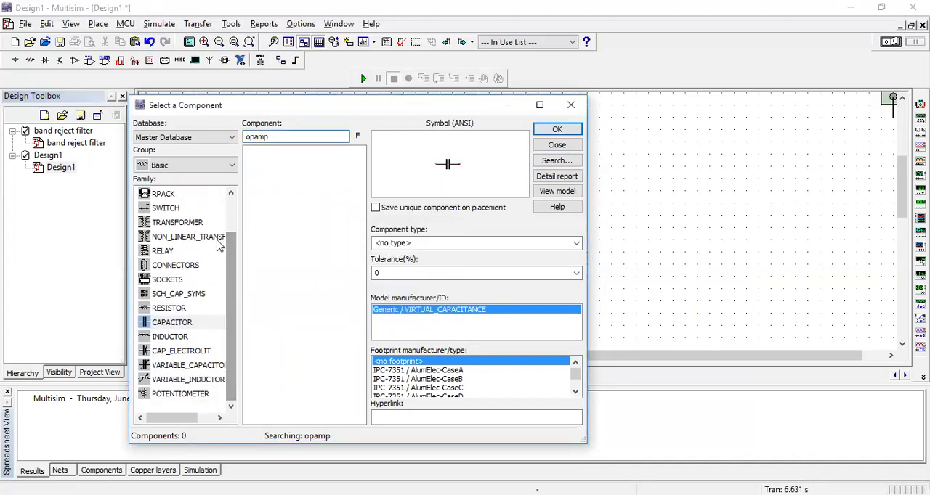
Choose the 741 from the OPAMP family across all groups and place it on the Design1 schematic.
click(232, 165)
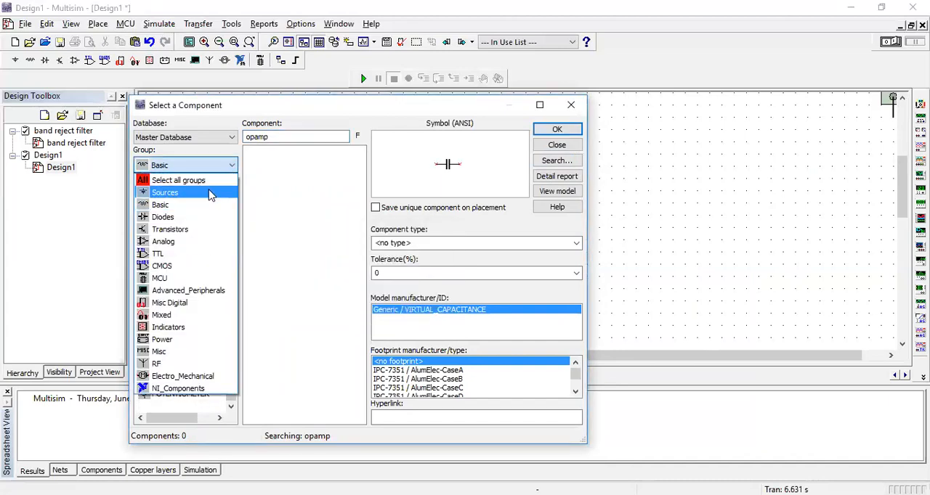
click(186, 181)
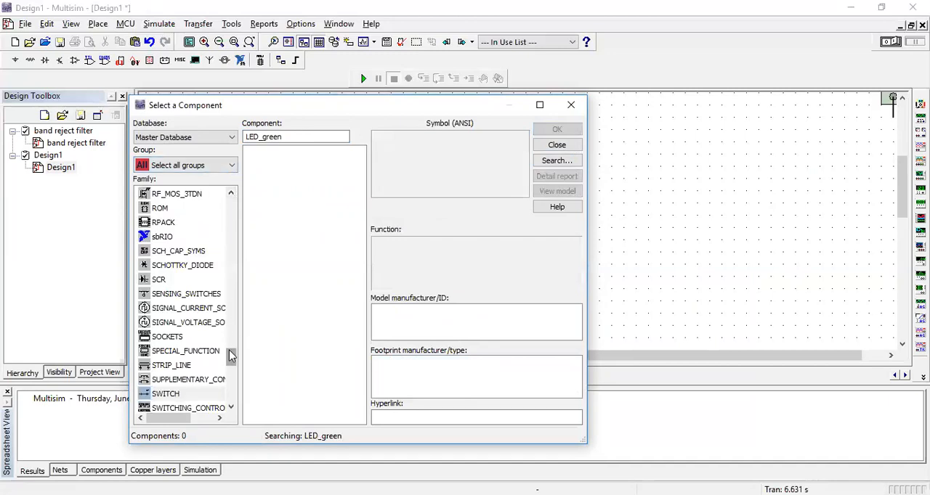
drag(234, 361, 243, 338)
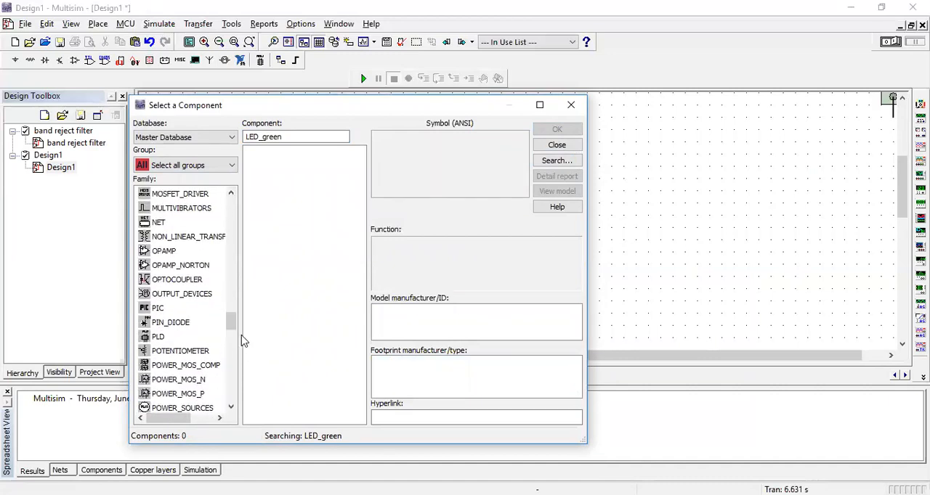
click(171, 252)
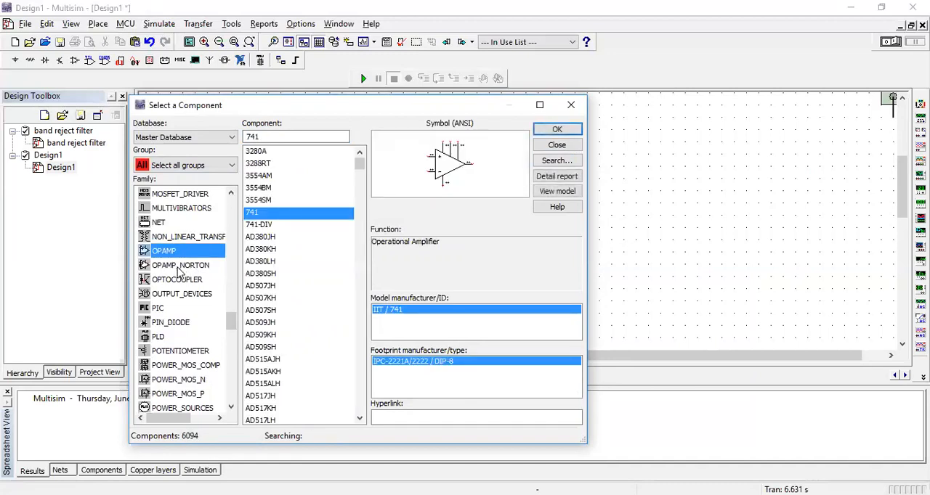
click(252, 217)
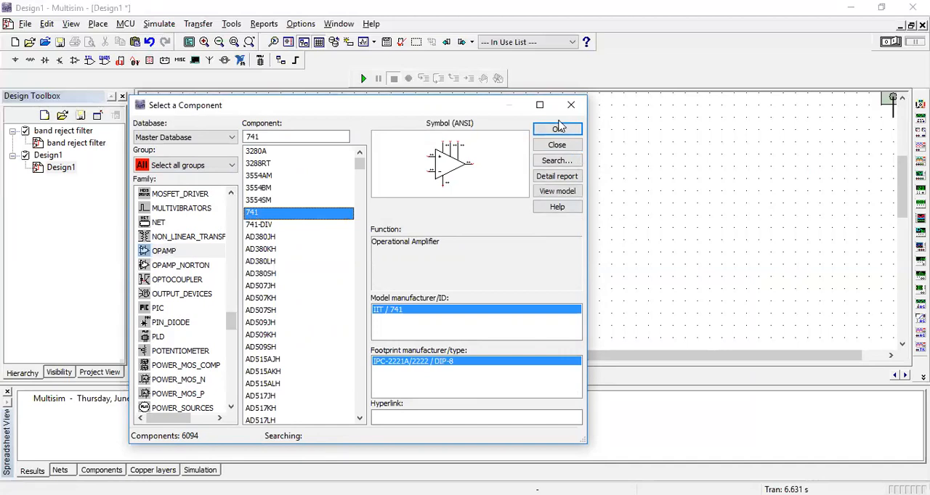
click(558, 131)
click(246, 215)
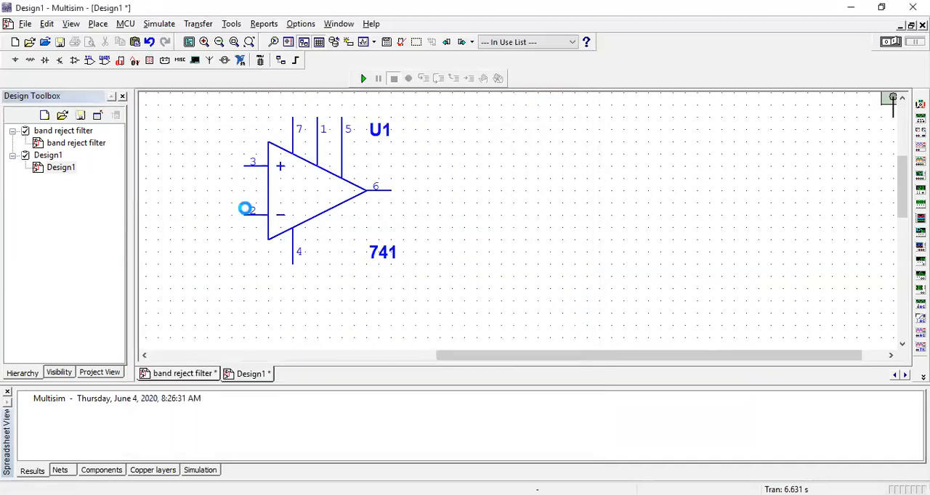
Place two more 741 op-amps on the Design1 schematic, one beside the first and one below it, and end the placement.
click(557, 130)
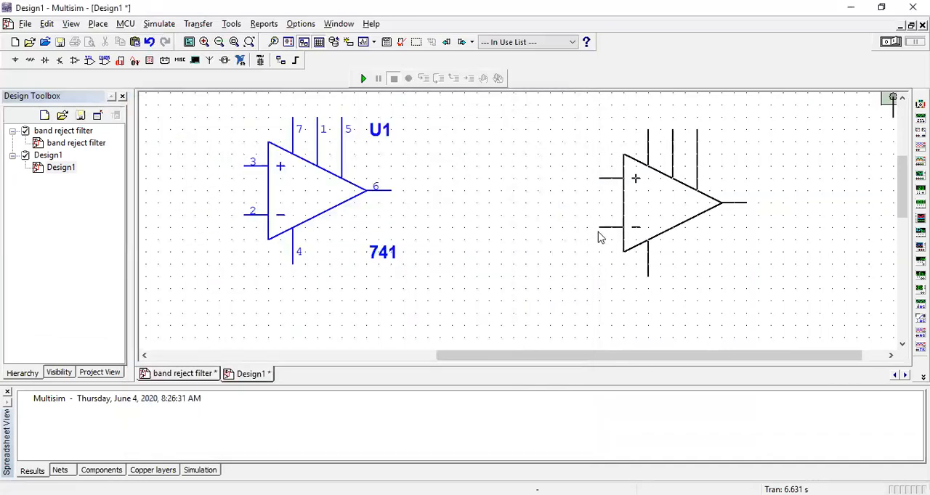
click(614, 285)
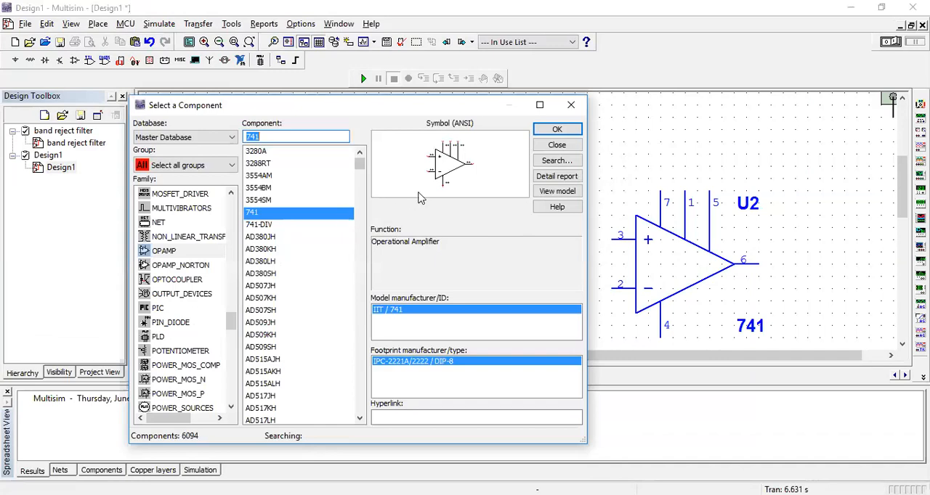
click(541, 130)
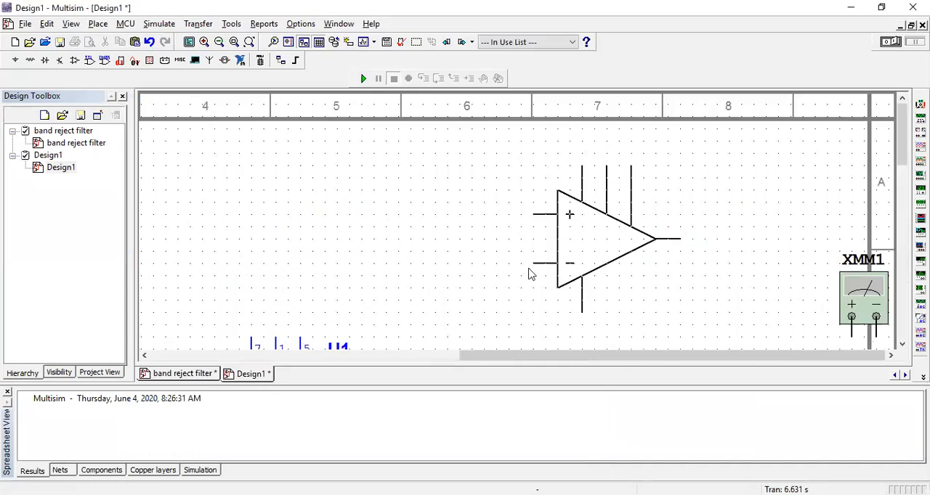
scroll(666, 297, down, 2)
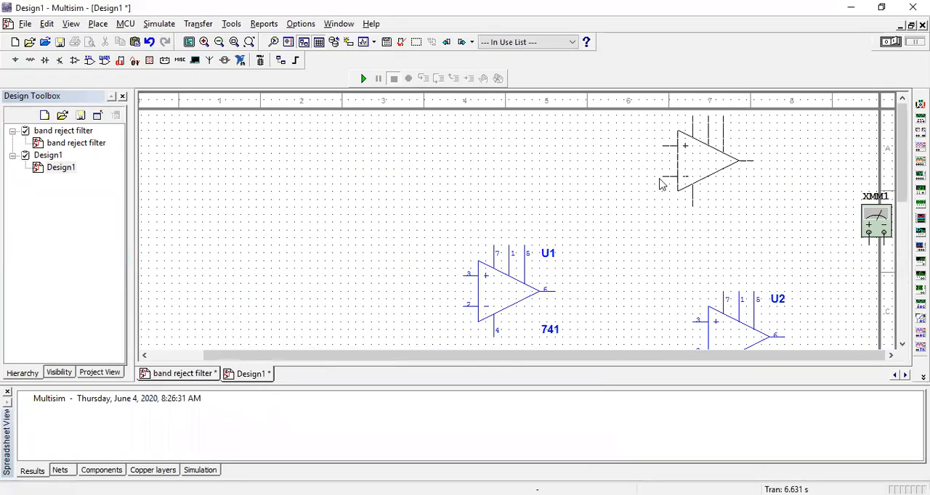
scroll(574, 231, down, 1)
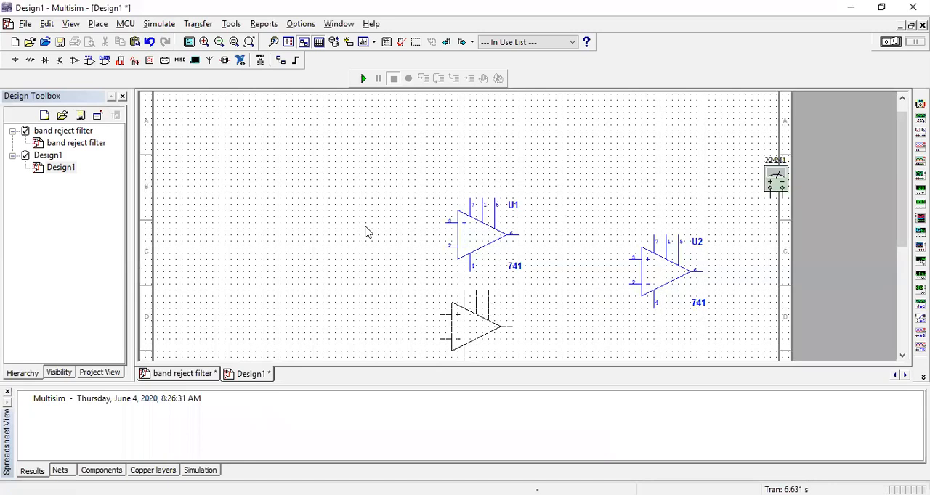
scroll(364, 225, down, 1)
click(369, 243)
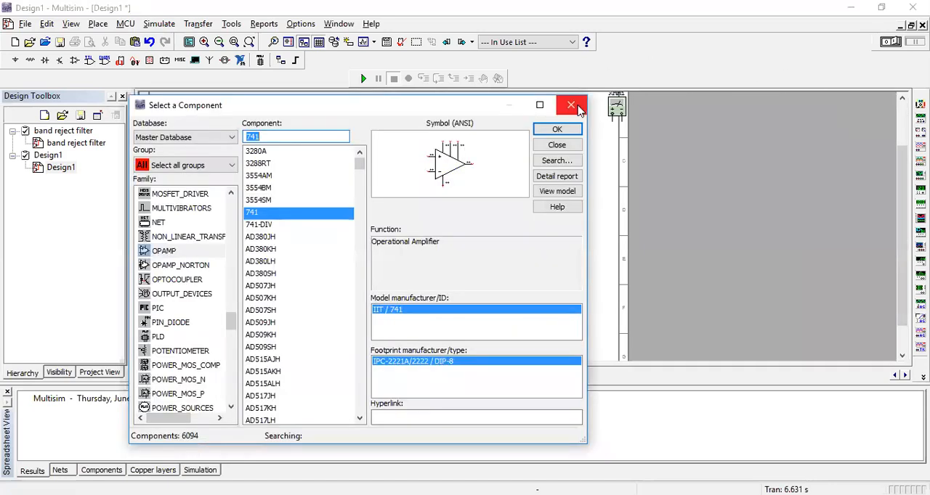
click(578, 105)
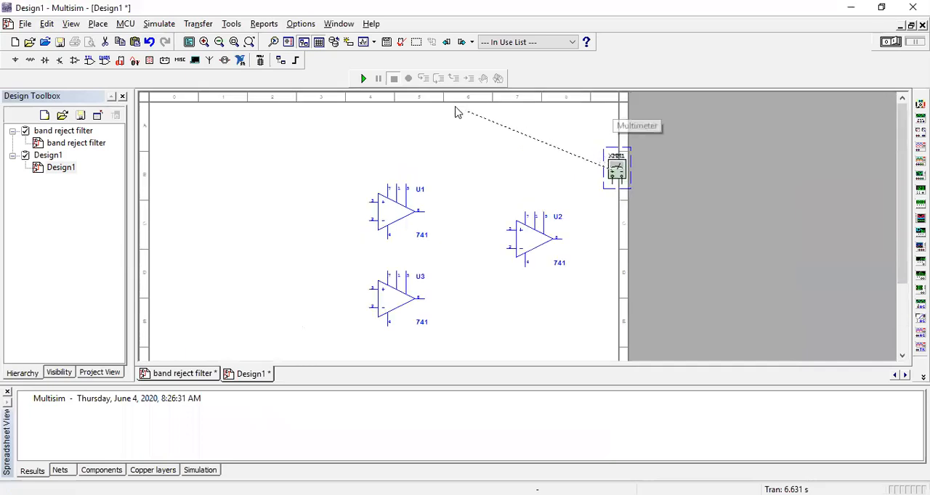
Move multimeter XMM1 above the op-amps and delete it from the schematic.
click(424, 130)
right_click(428, 136)
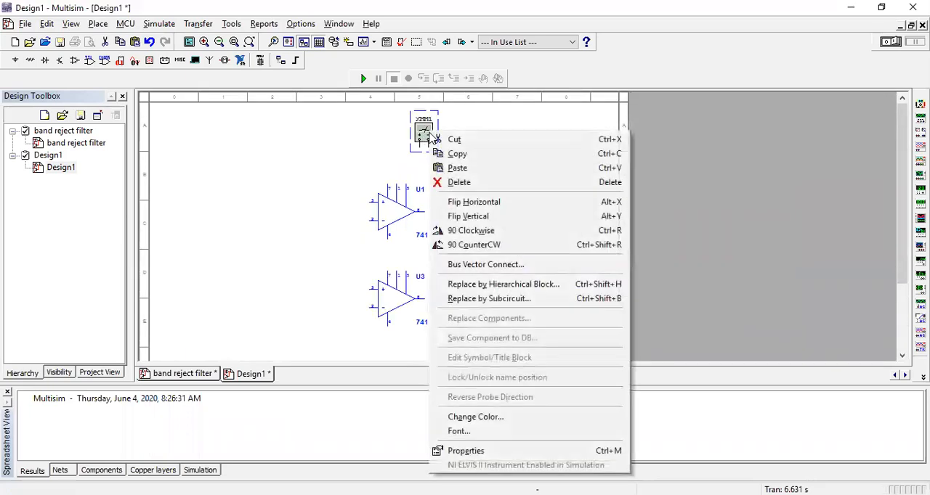
click(454, 182)
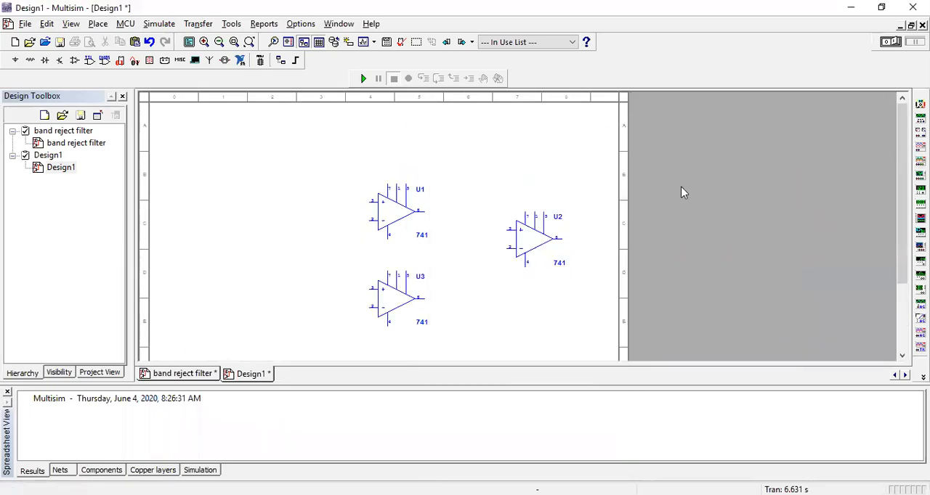
Rearrange the op-amps with U1 above U3 on the sheet's left side and U2 between them further right, leaving wiring space.
drag(399, 304, 403, 327)
mouse_move(521, 251)
mouse_down()
mouse_move(574, 261)
mouse_move(581, 272)
mouse_move(521, 259)
mouse_up()
drag(394, 207, 236, 182)
click(404, 336)
drag(404, 335, 257, 326)
drag(524, 236, 438, 221)
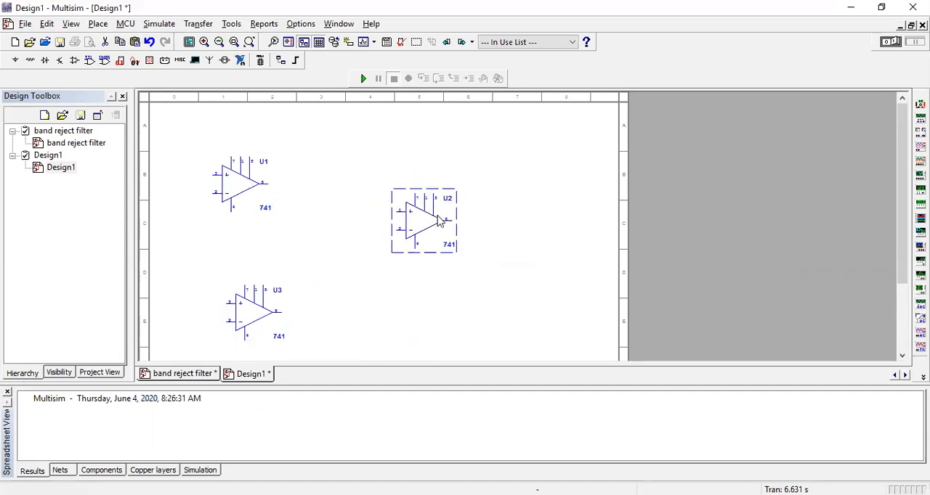
drag(260, 325, 264, 354)
drag(273, 325, 280, 206)
scroll(340, 249, up, 1)
scroll(500, 256, down, 1)
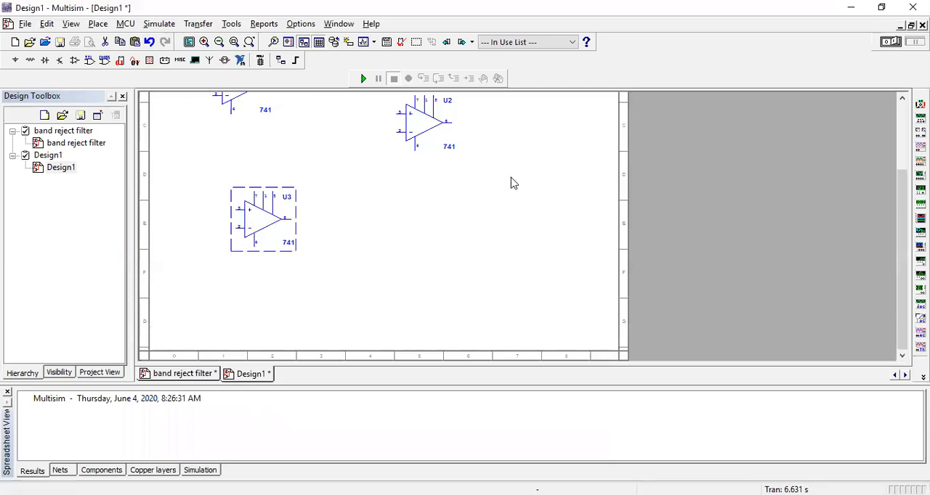
drag(903, 220, 903, 178)
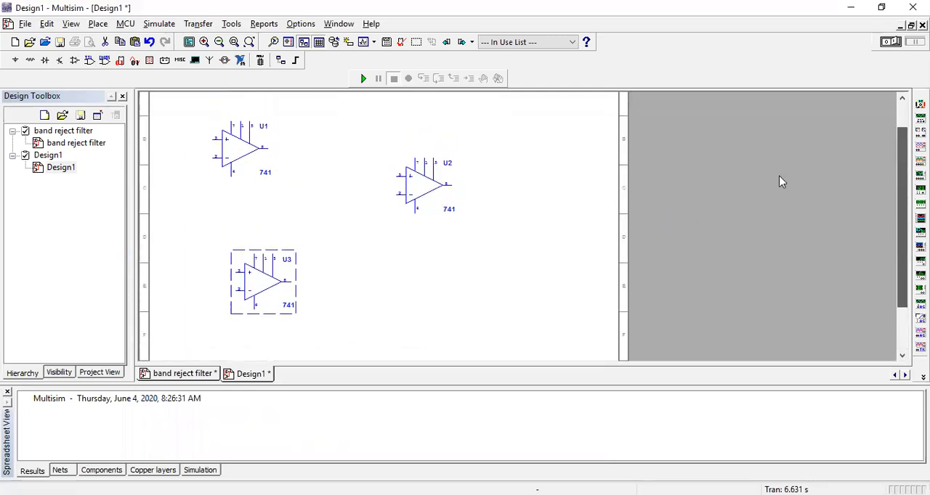
drag(228, 153, 257, 176)
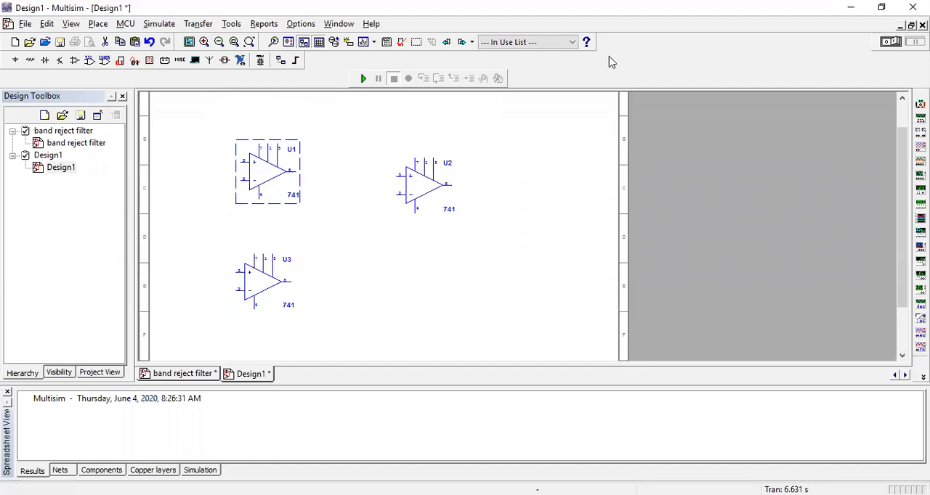
Place a DIGITAL_CONSTANT from the Sources group's DIGITAL_SOURCES family above op-amp U1.
click(98, 23)
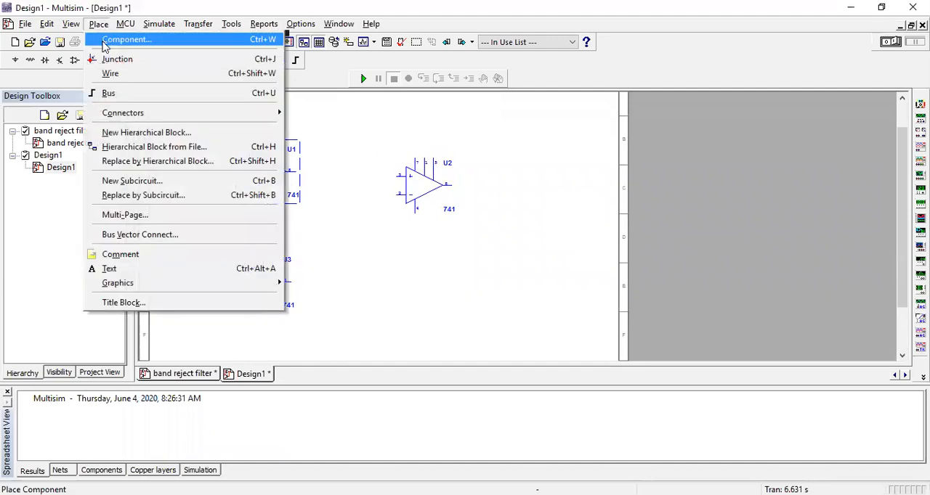
click(152, 41)
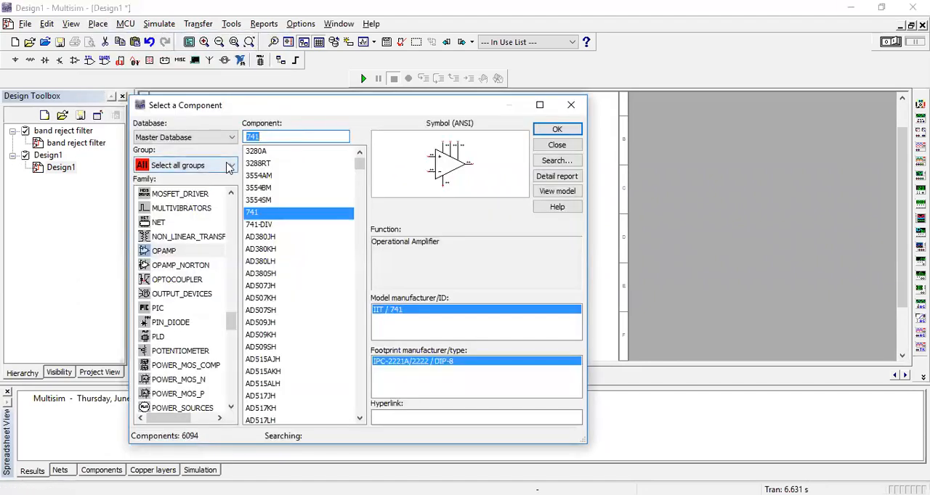
click(229, 166)
click(199, 192)
click(320, 187)
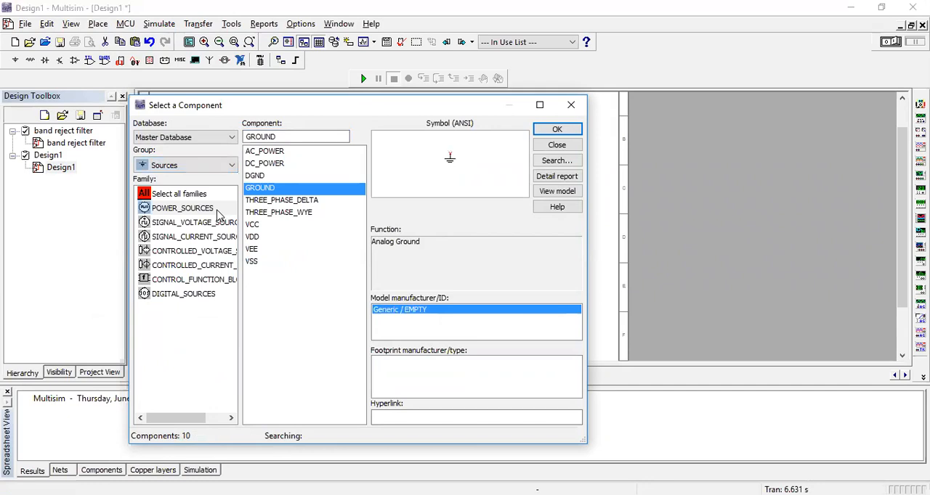
click(213, 298)
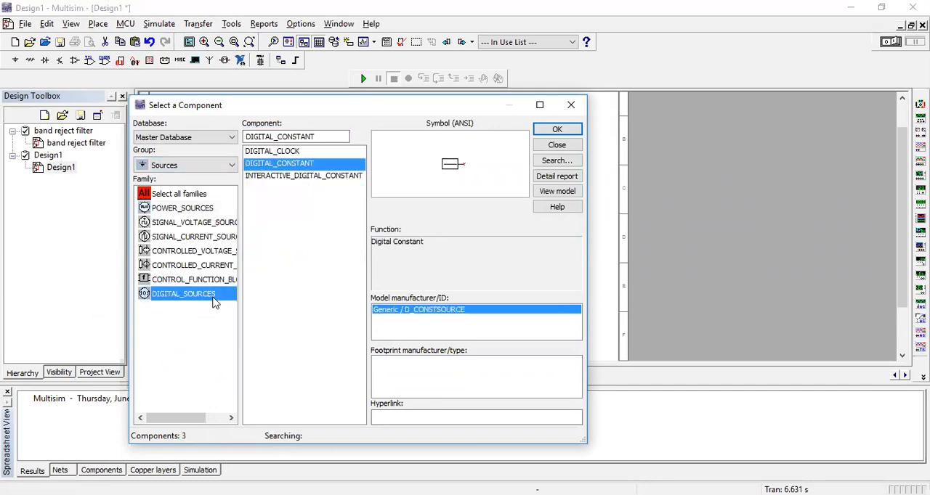
click(314, 166)
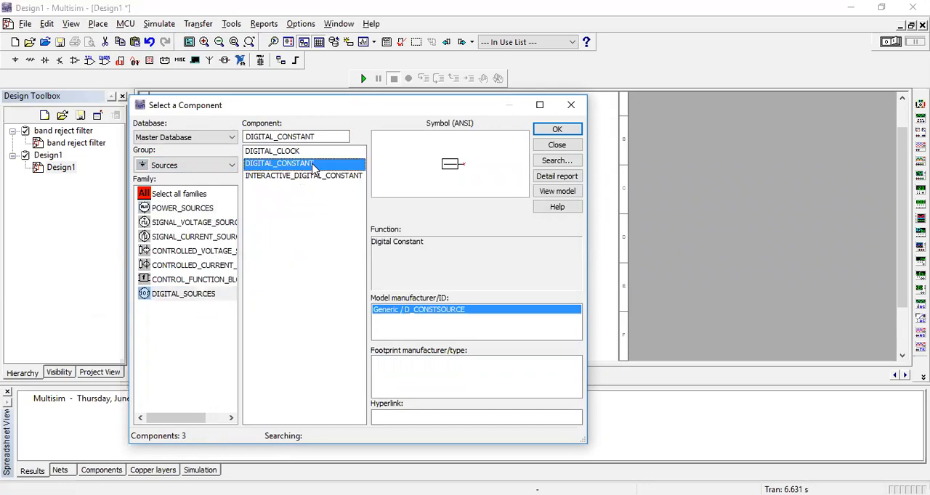
click(557, 129)
click(233, 146)
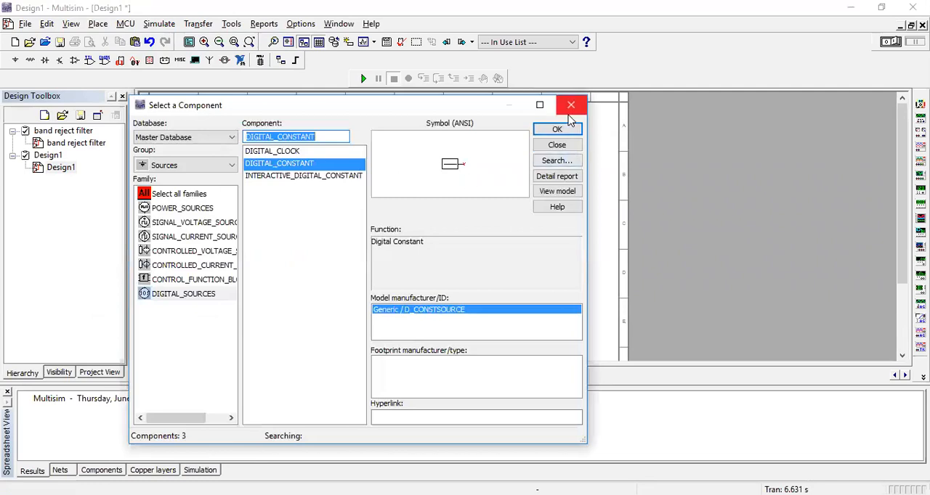
End the placement and delete the digital constant above U1.
key(Escape)
right_click(228, 146)
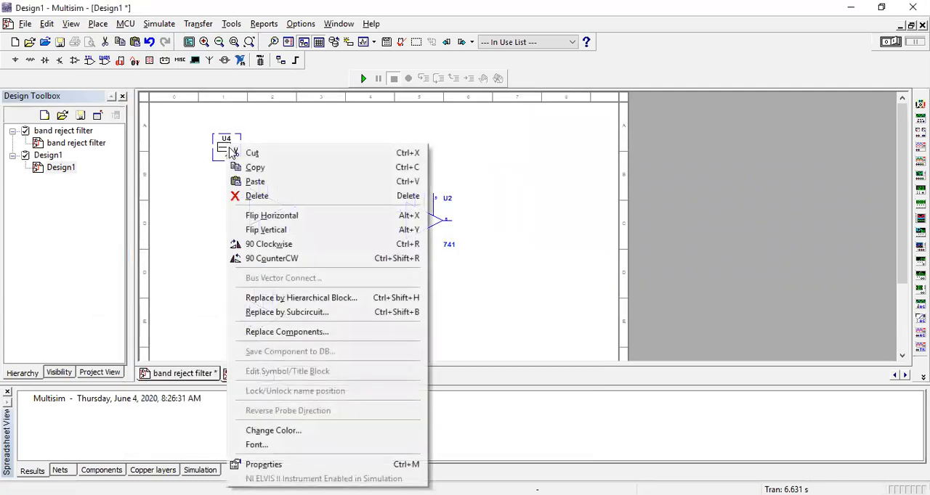
click(254, 200)
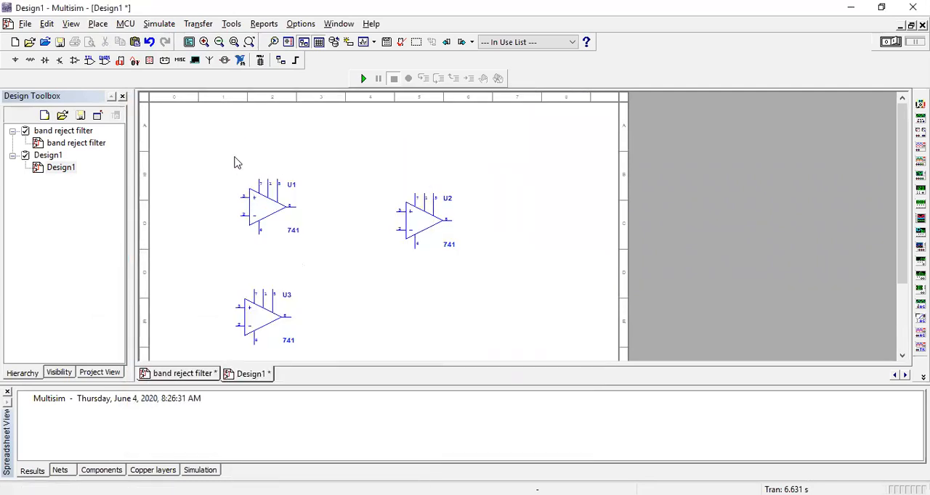
Place three VCC supplies from the POWER_SOURCES family, one above each of the op-amps U1, U2 and U3.
click(98, 24)
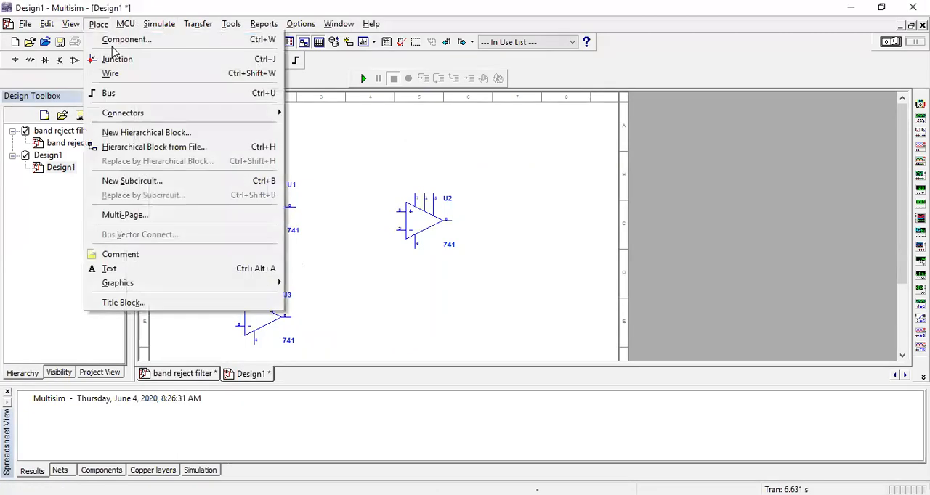
click(212, 210)
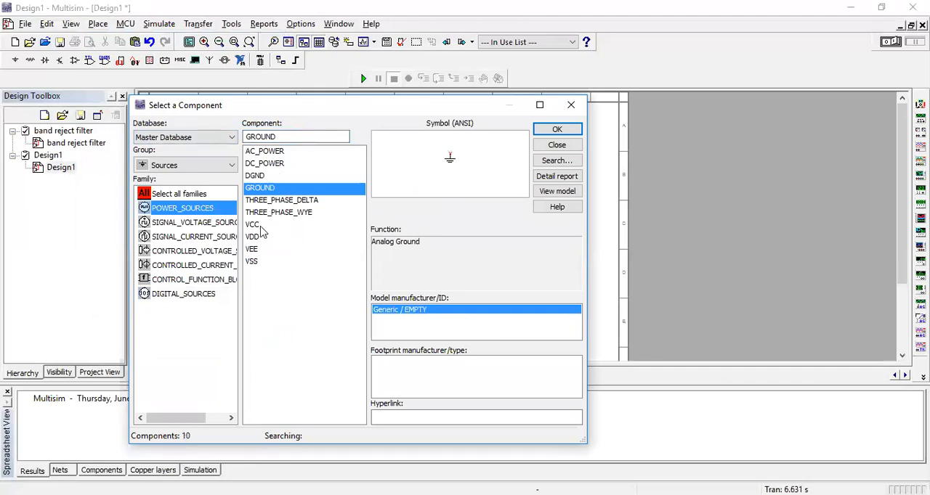
drag(252, 221, 253, 227)
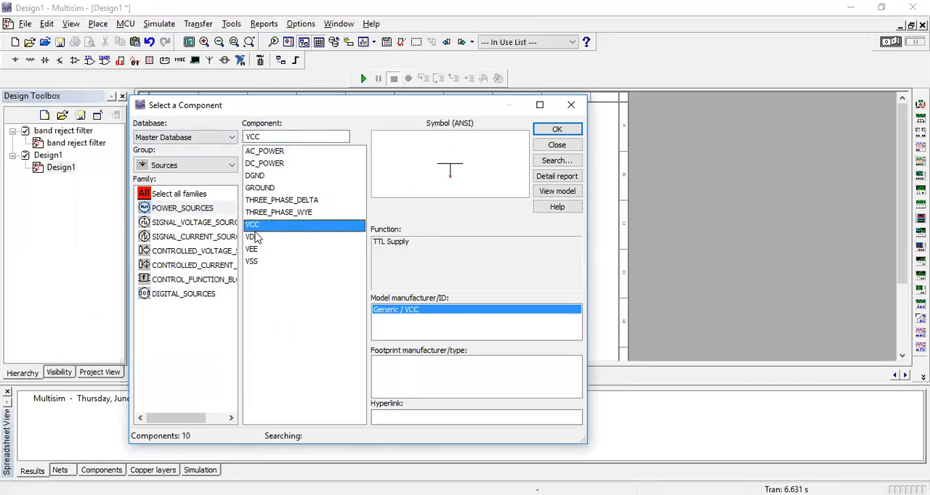
click(556, 129)
click(255, 151)
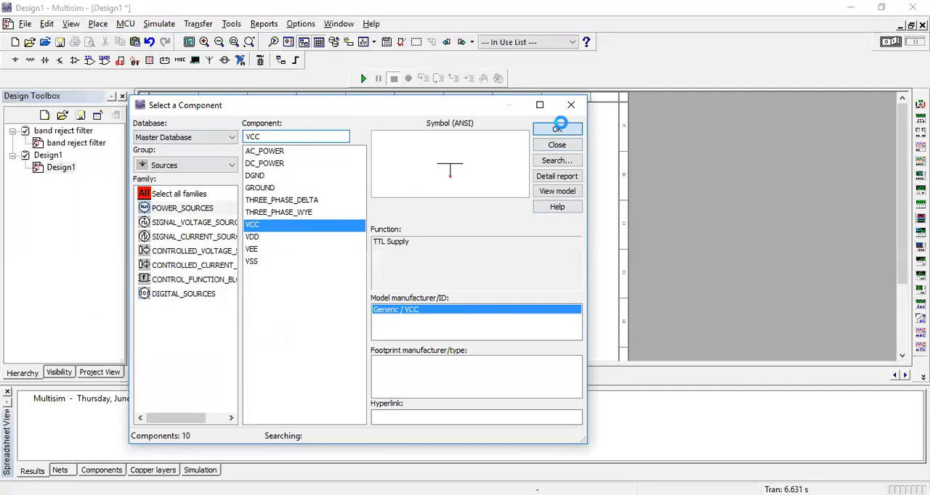
click(556, 128)
click(410, 160)
click(556, 128)
click(255, 175)
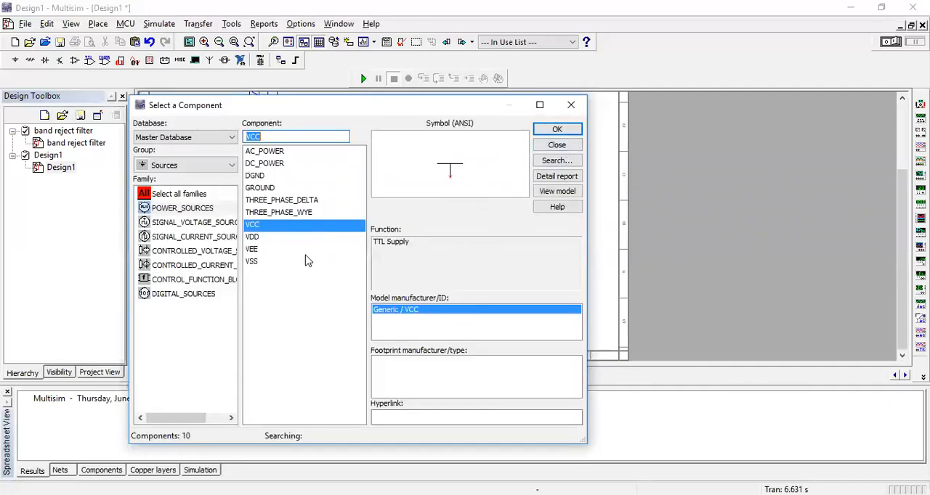
Place three VEE supplies, one below each of the op-amps U1, U2 and U3, and end the placement.
click(253, 249)
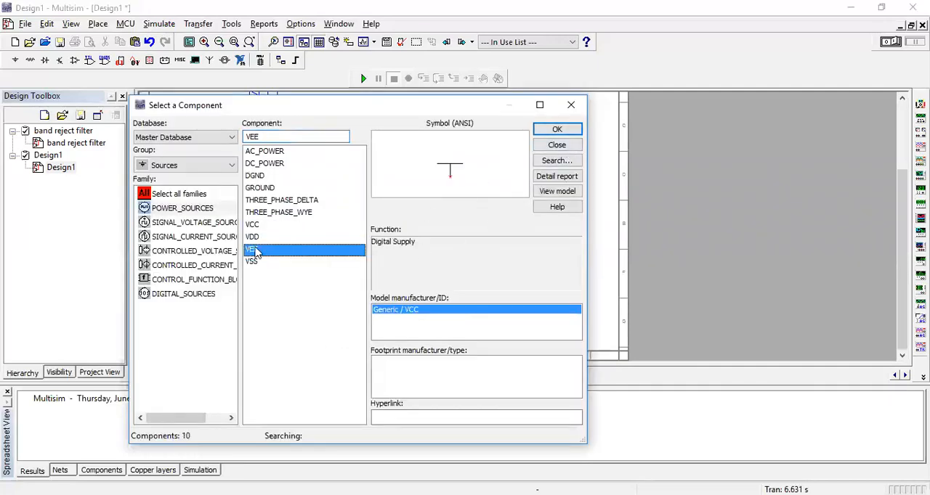
click(550, 128)
click(269, 149)
click(557, 131)
click(422, 157)
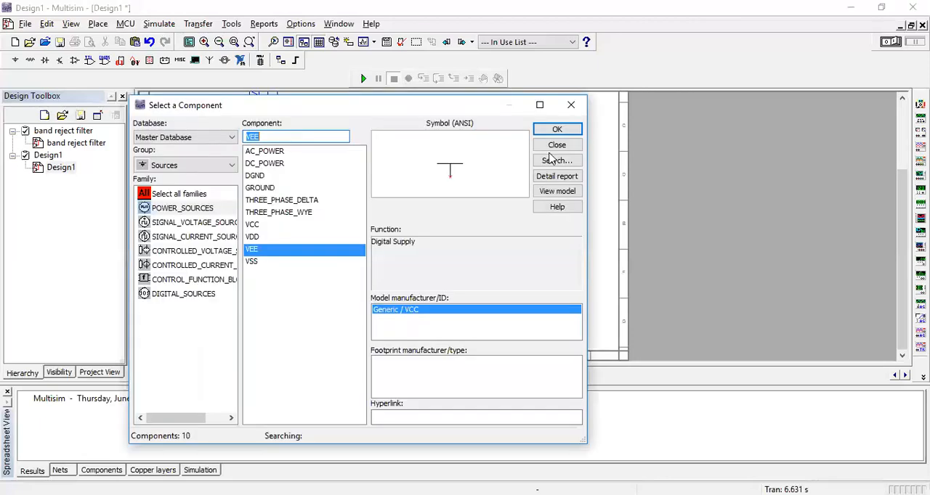
click(557, 130)
click(255, 276)
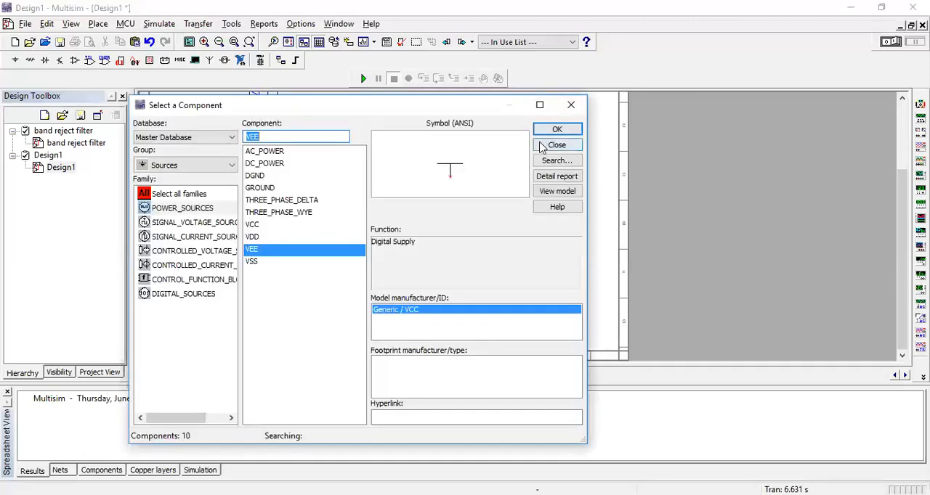
click(552, 143)
Place two 1 kΩ resistors from the Basic group's RESISTOR family, one on the input side of op-amp U1 and one of U3.
scroll(440, 234, up, 3)
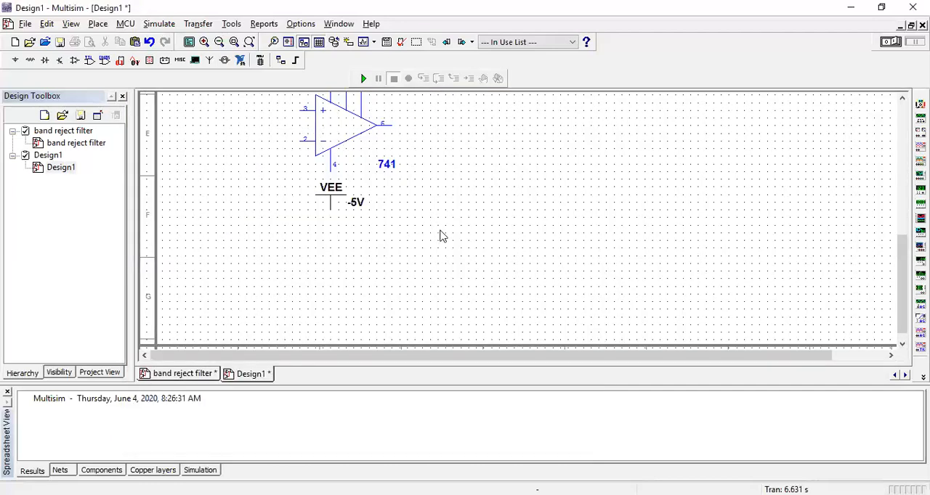
scroll(397, 282, down, 2)
scroll(397, 298, down, 2)
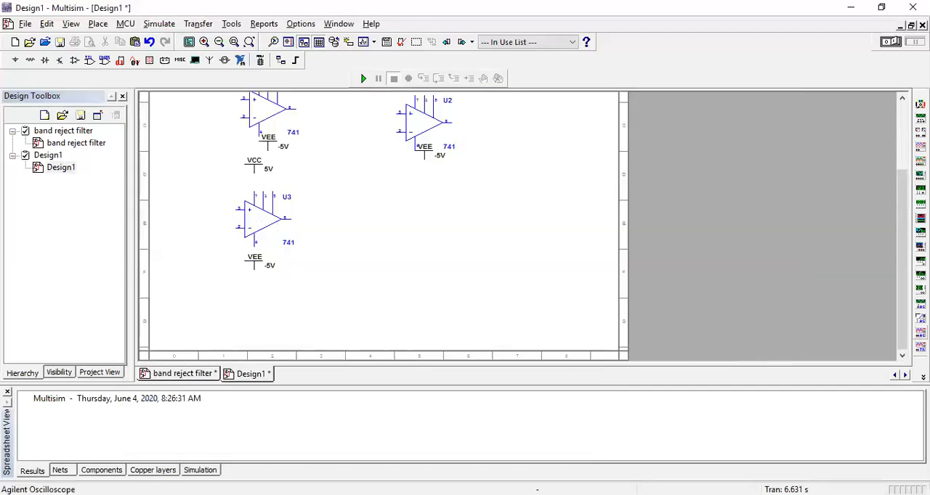
drag(902, 334, 903, 278)
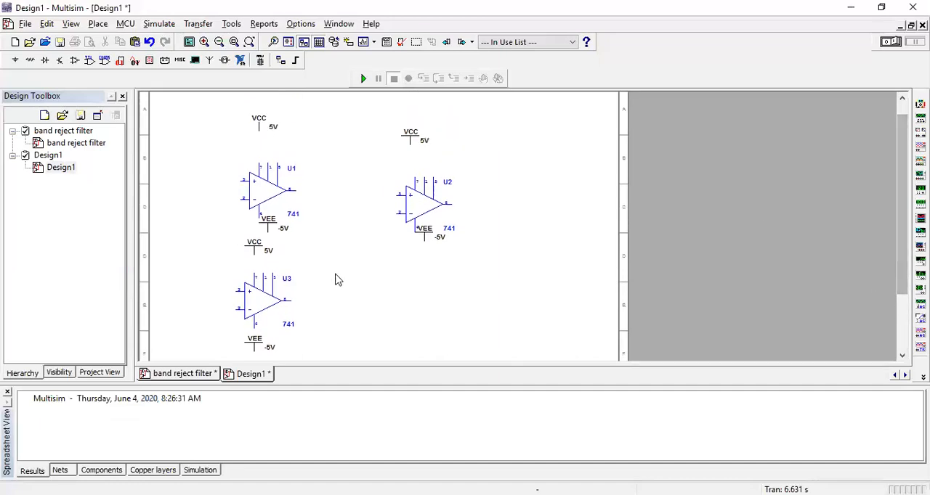
click(98, 24)
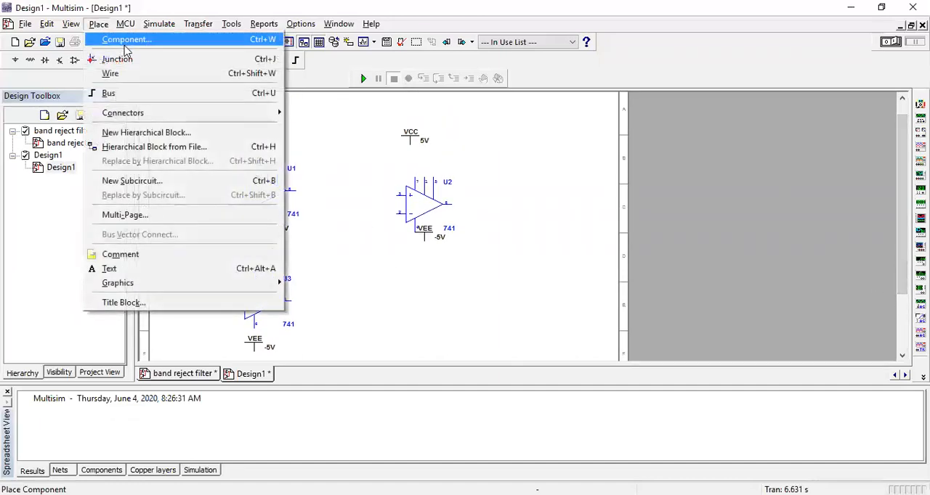
click(127, 44)
click(231, 165)
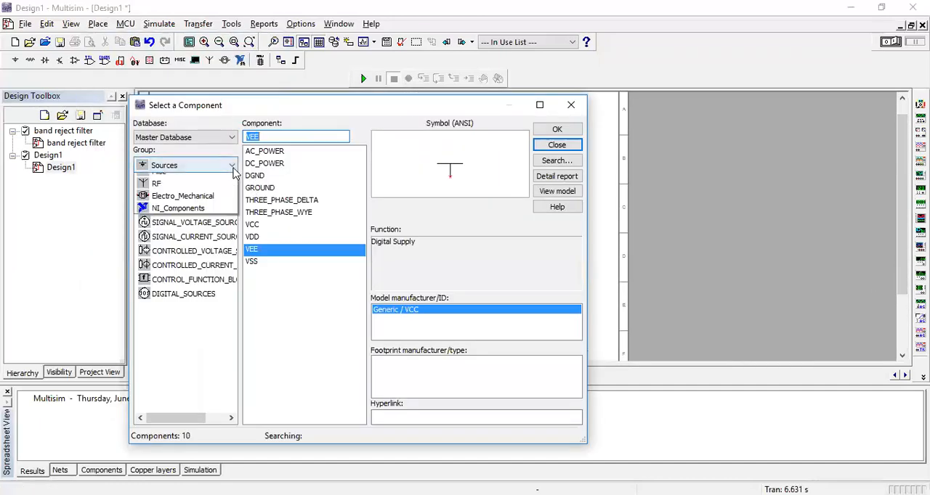
click(215, 183)
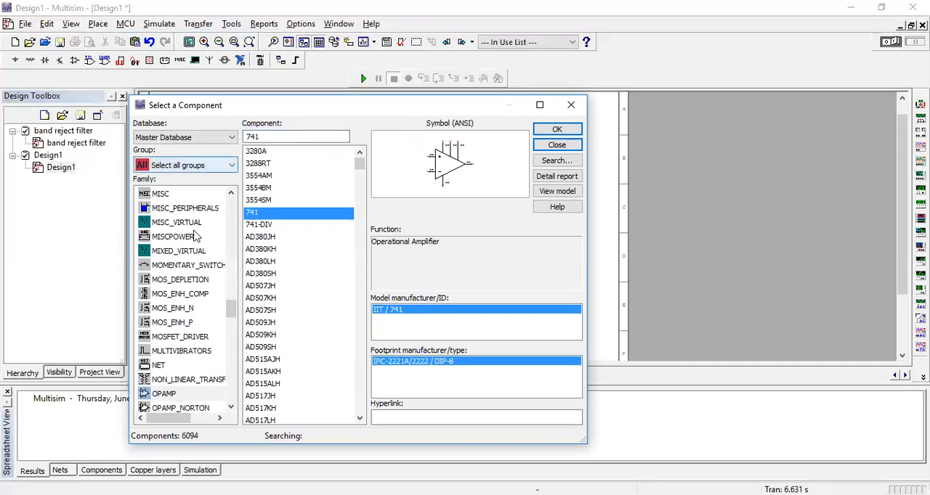
click(226, 165)
click(174, 201)
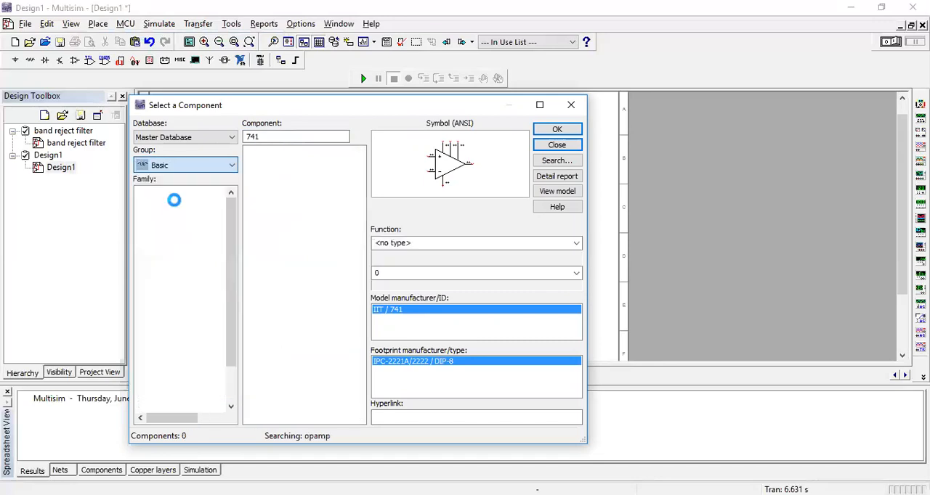
click(191, 351)
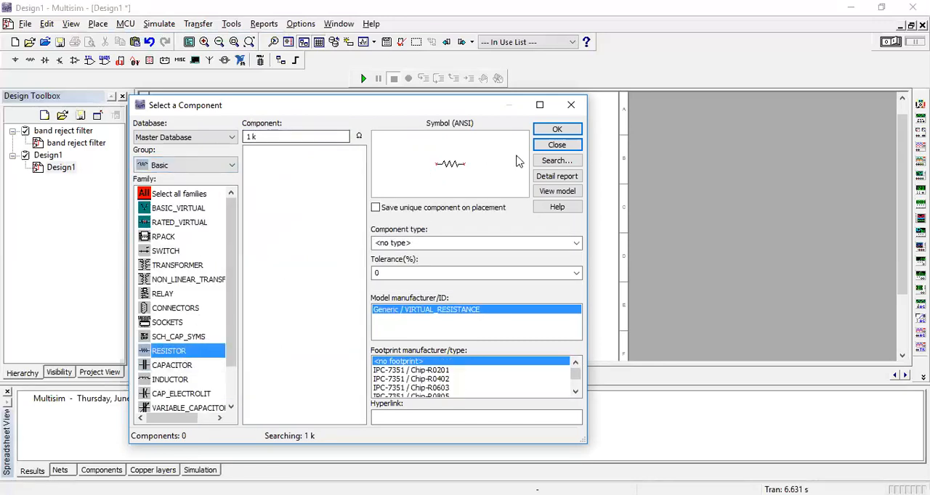
click(558, 129)
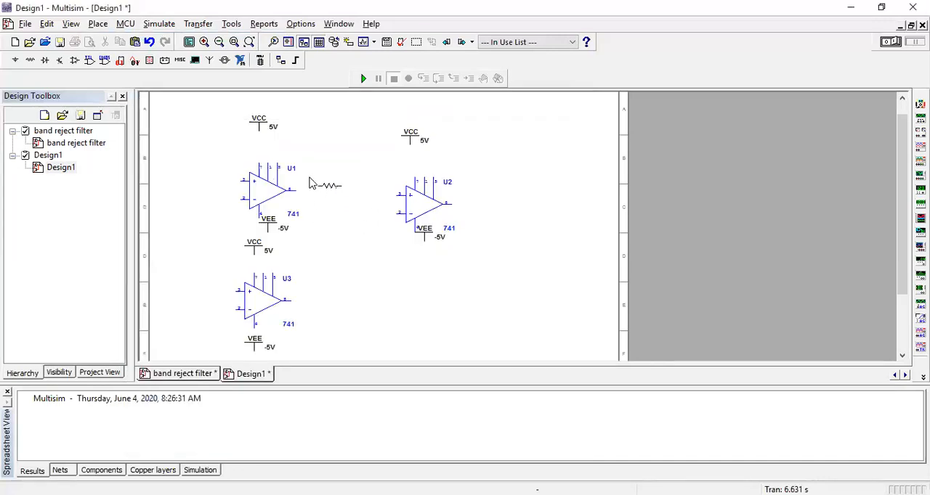
click(208, 157)
click(555, 131)
click(197, 307)
Place three more 1 kΩ resistors, one on the output side of each of the op-amps U1, U3 and U2.
click(558, 128)
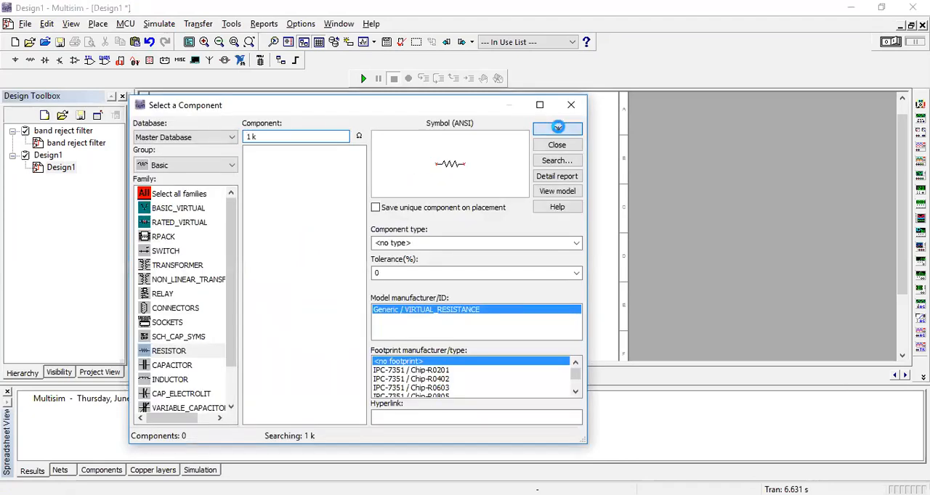
click(325, 169)
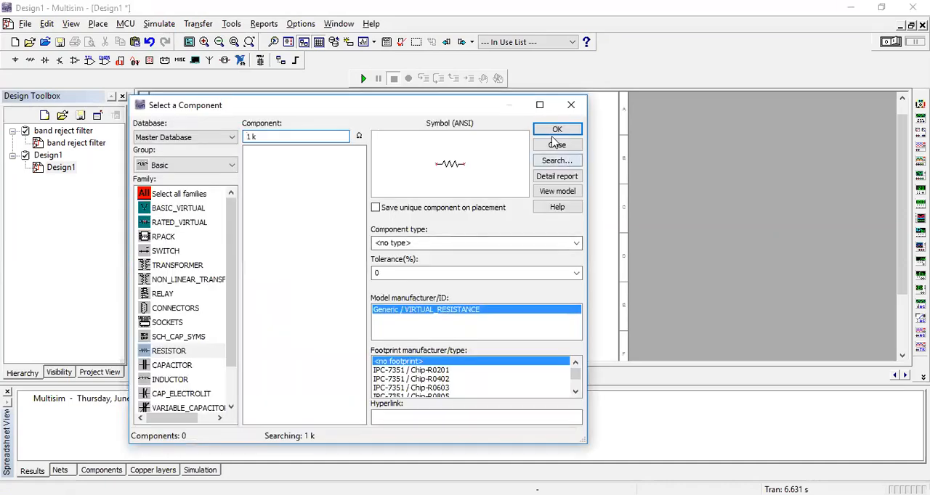
click(321, 226)
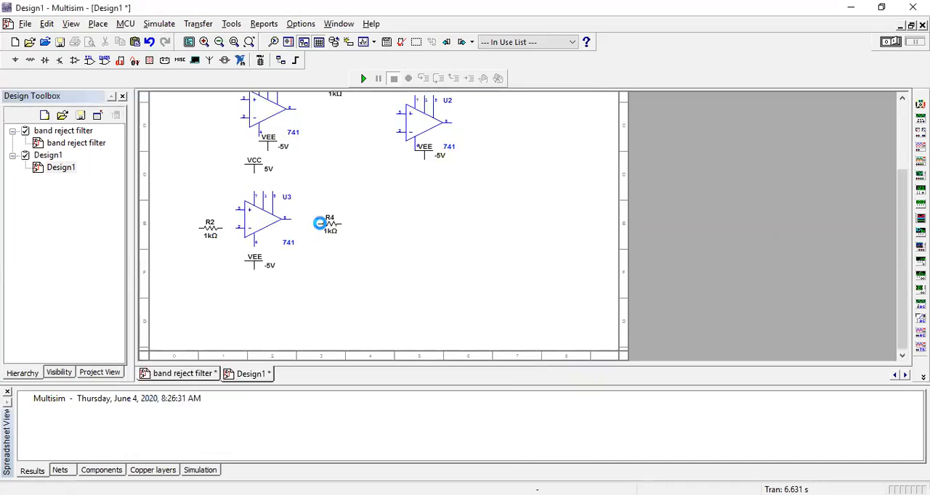
click(552, 125)
click(477, 128)
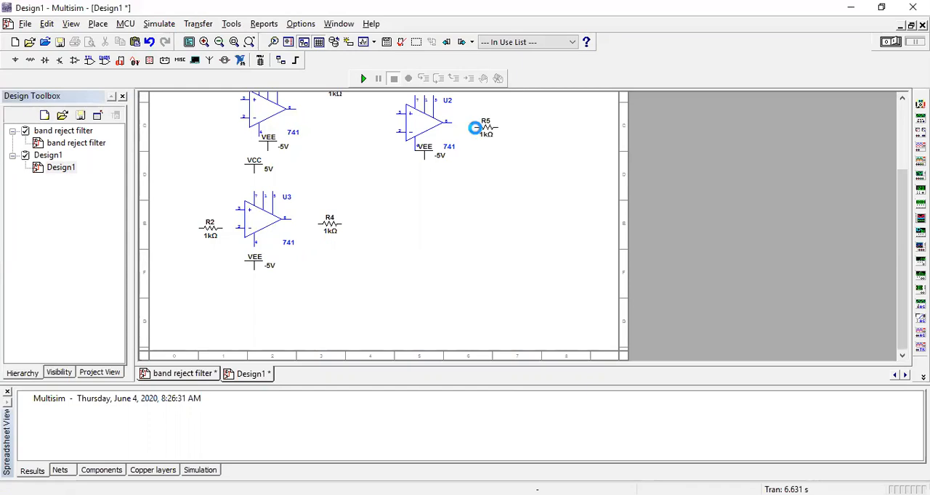
Place a 1 nF capacitor from the Basic group's CAPACITOR family beside resistor R1 on the input side of op-amp U1.
scroll(523, 222, up, 2)
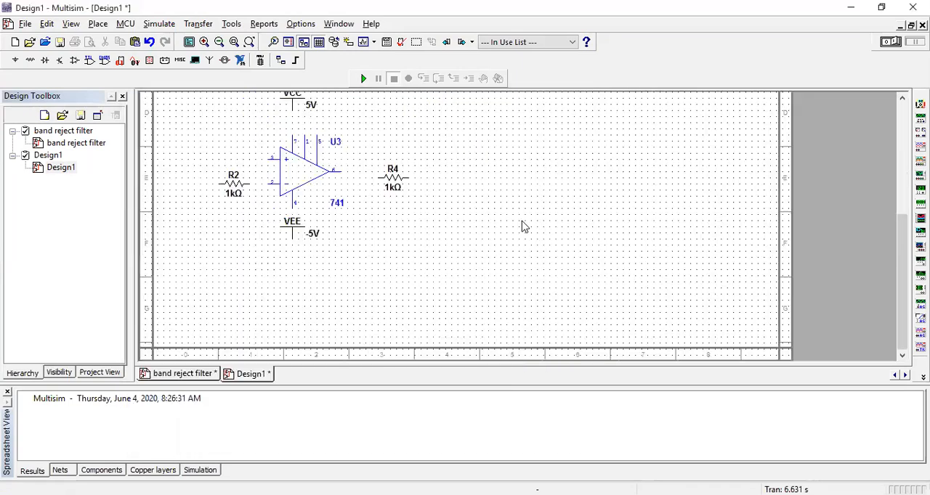
scroll(558, 337, down, 1)
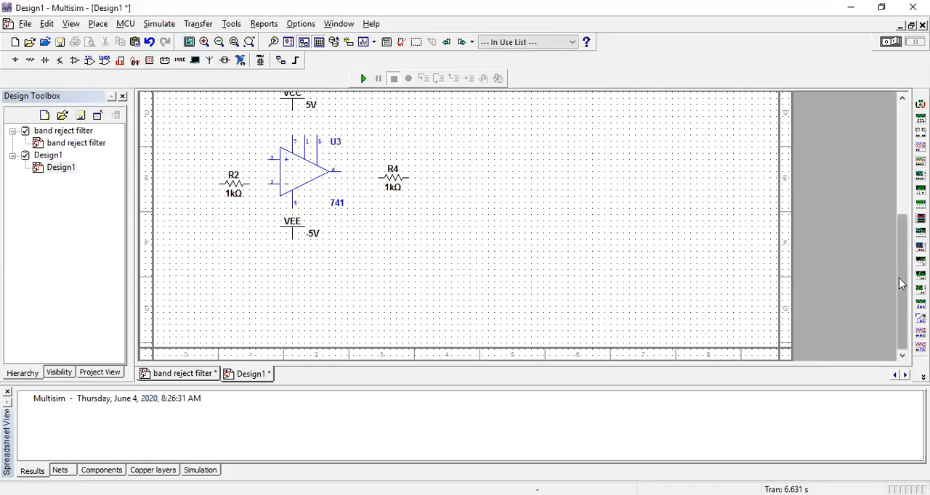
drag(902, 276, 902, 209)
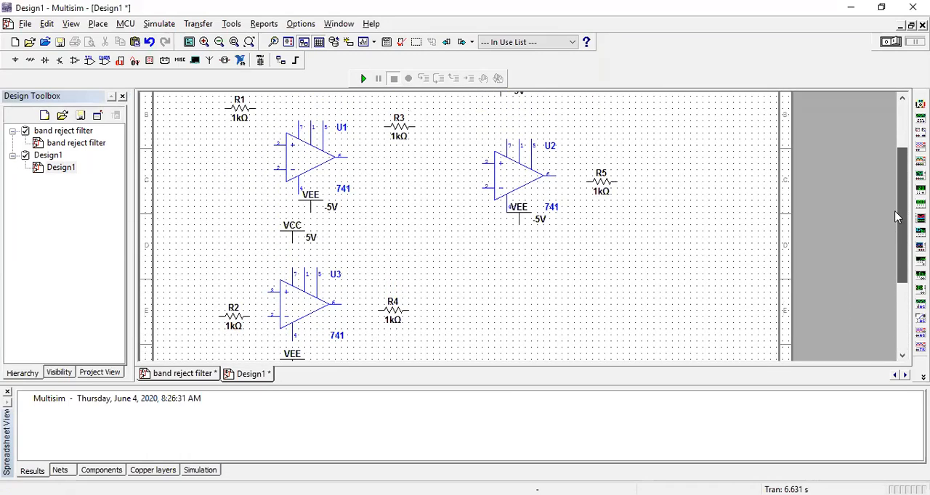
click(100, 25)
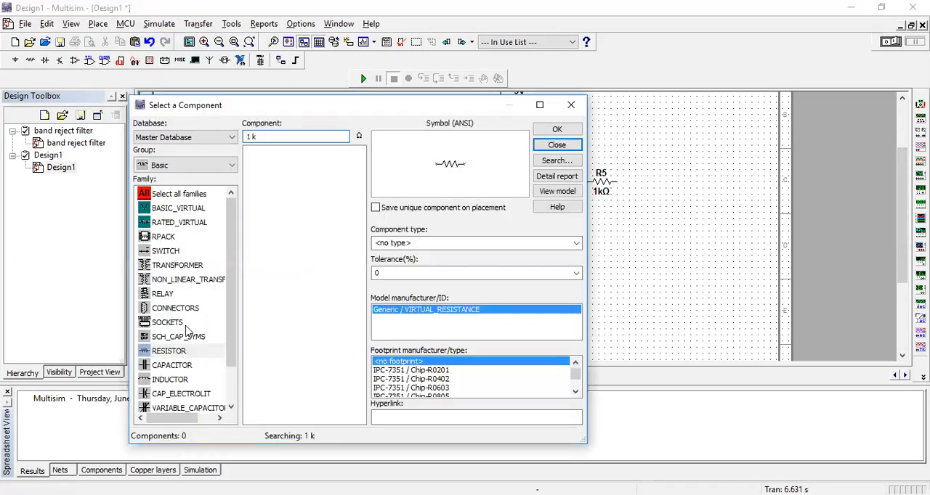
click(186, 365)
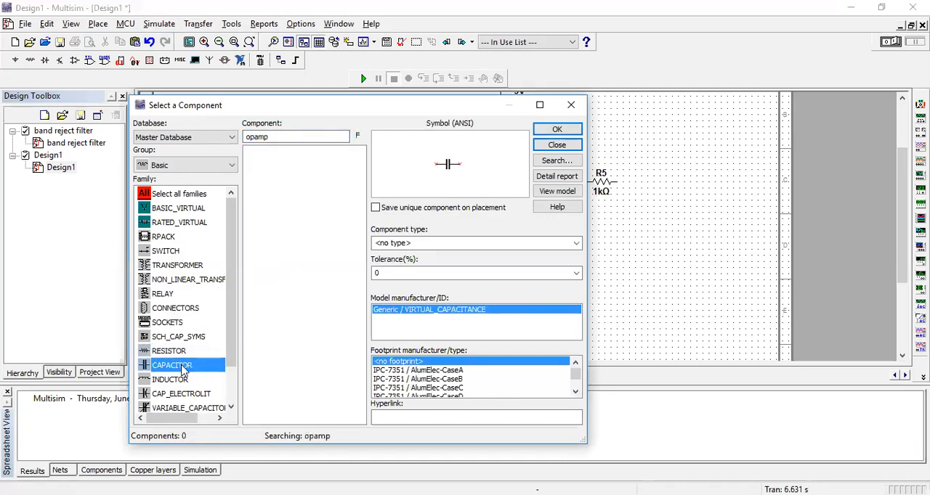
key(Return)
click(439, 237)
click(274, 136)
key(BackSpace)
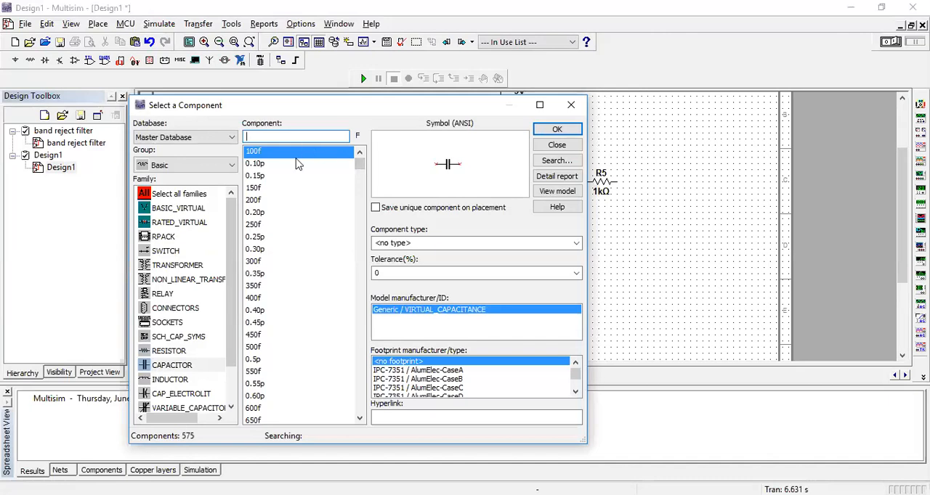
text(1n)
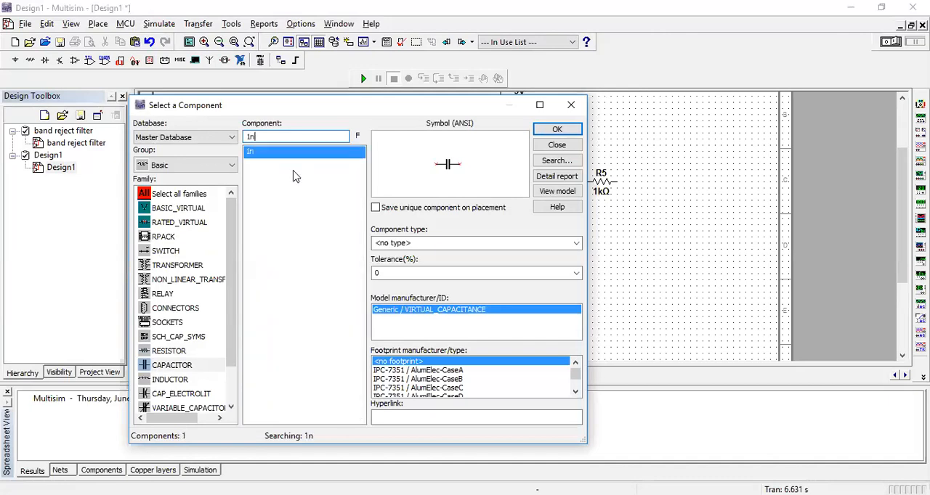
click(556, 129)
click(197, 126)
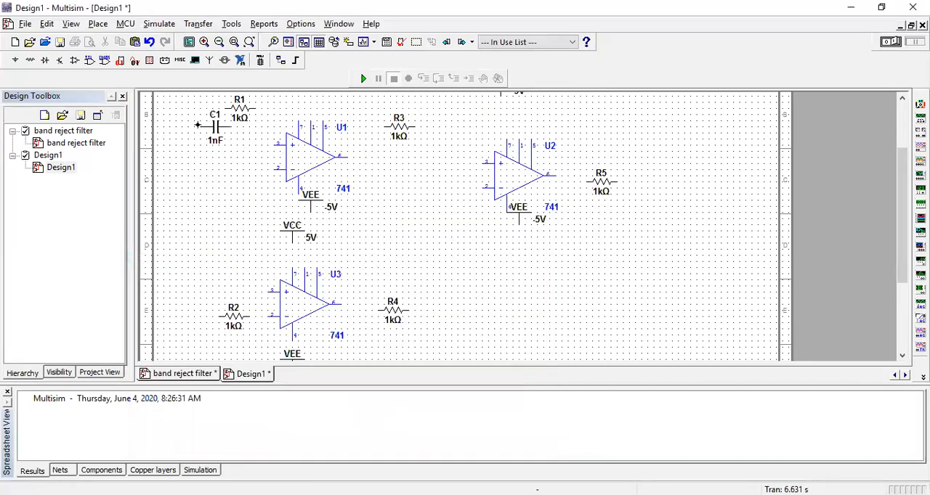
Place a second 1 nF capacitor just above resistor R2 on the input side of op-amp U3 and end the placement.
click(554, 143)
click(210, 289)
click(556, 144)
Place a function generator above resistor R1 and capacitor C1, near the upper-left corner of the sheet.
scroll(397, 277, up, 1)
scroll(462, 222, down, 1)
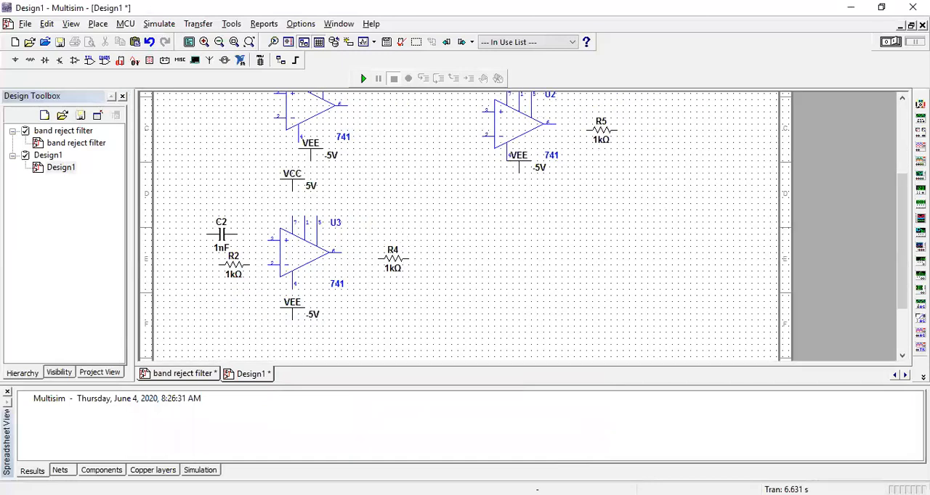
click(921, 117)
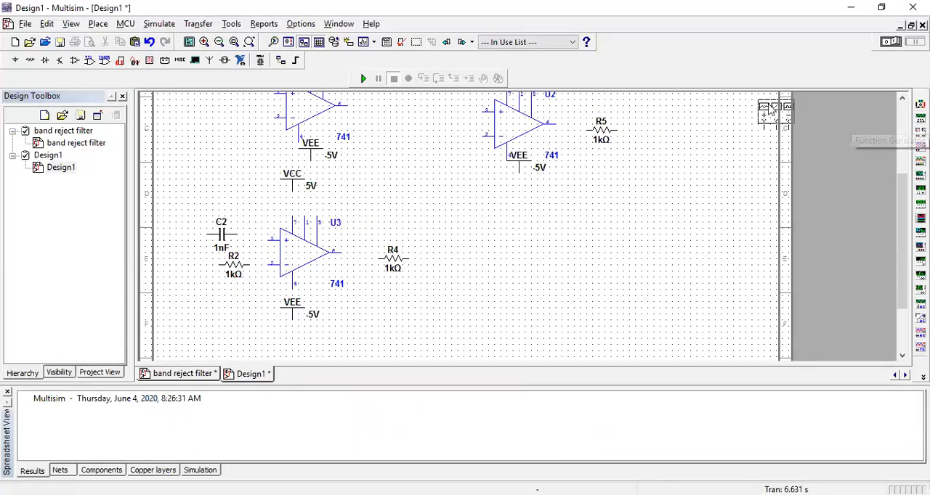
scroll(550, 297, up, 4)
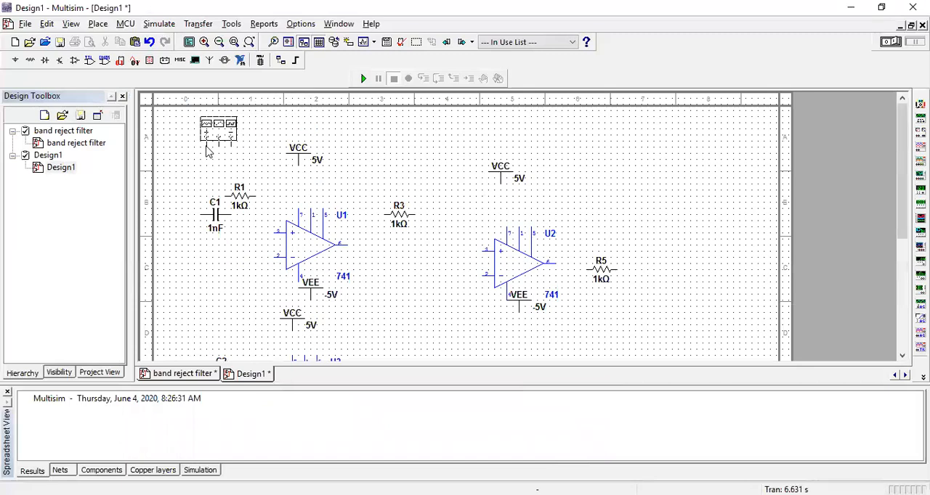
click(206, 151)
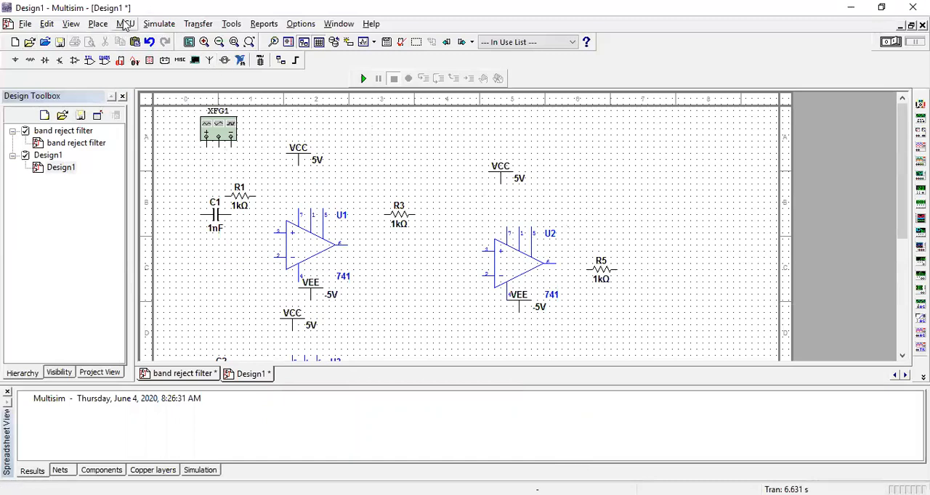
click(97, 25)
click(94, 40)
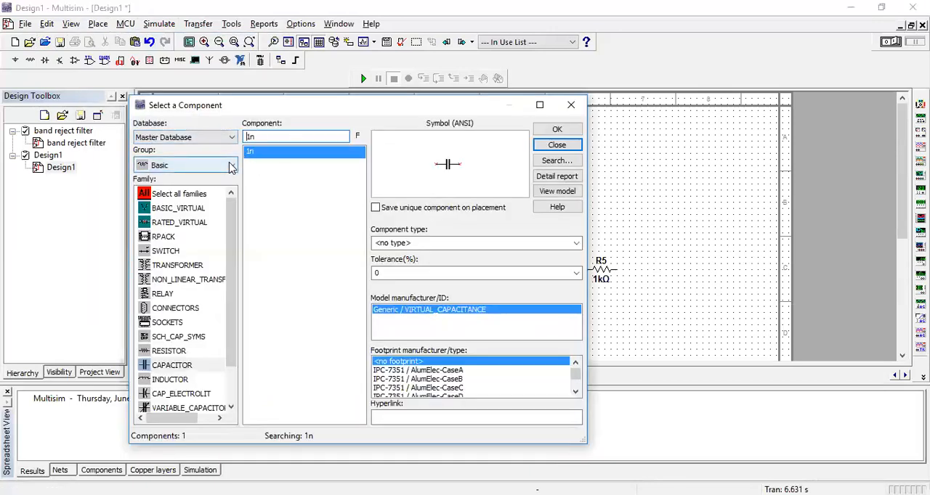
click(231, 166)
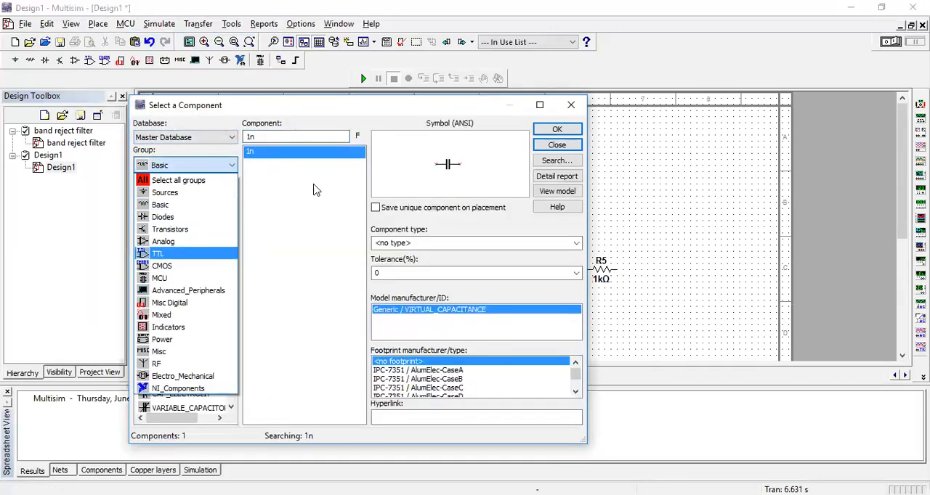
click(19, 56)
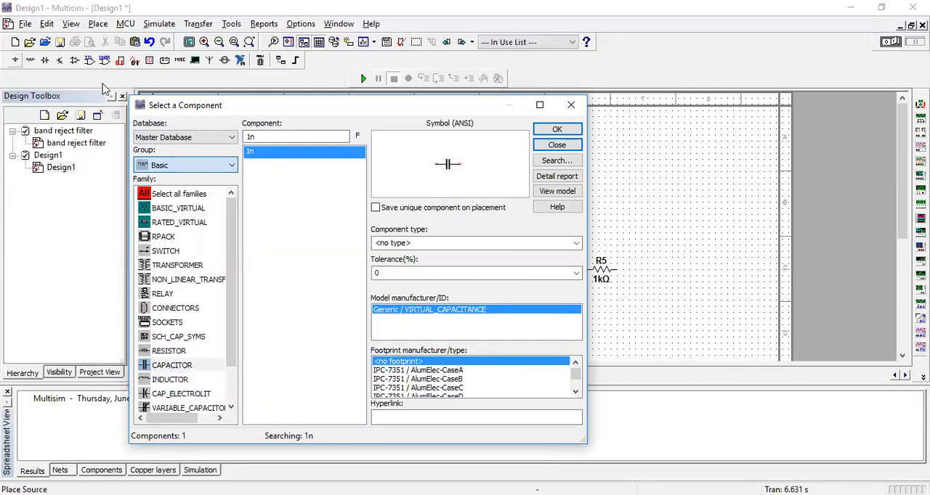
click(571, 108)
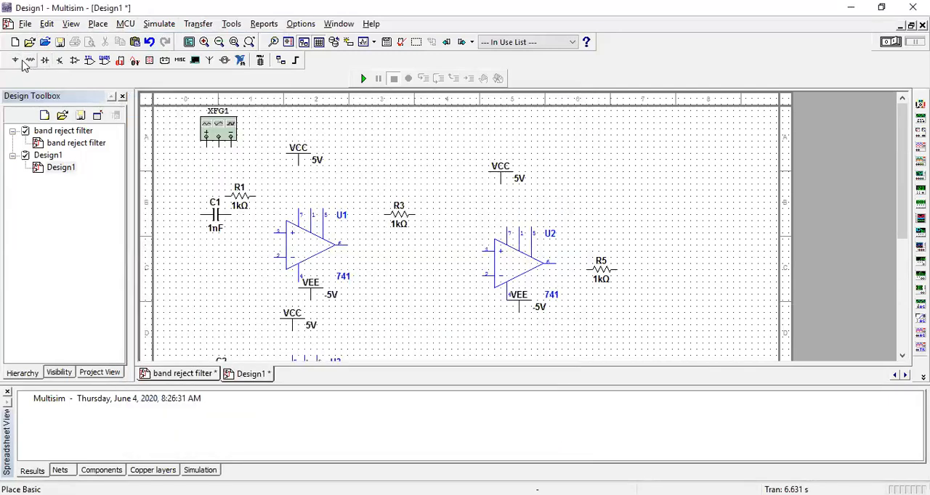
Place two GROUND symbols from the POWER_SOURCES family, one below the function generator and one beside capacitor C2, and end the placement.
click(15, 61)
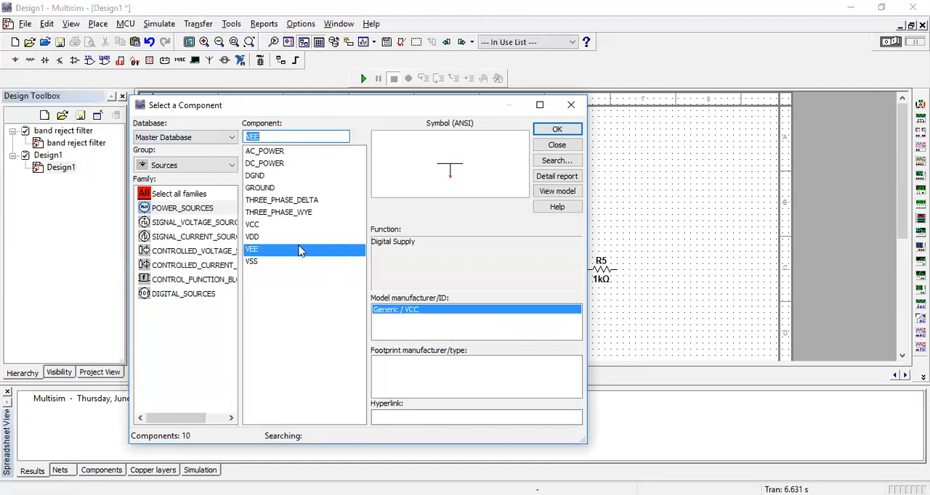
click(283, 189)
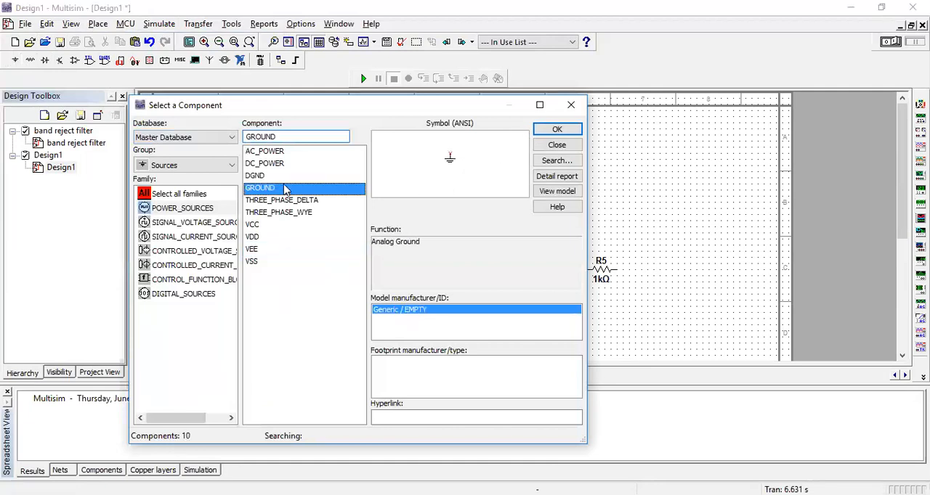
click(573, 132)
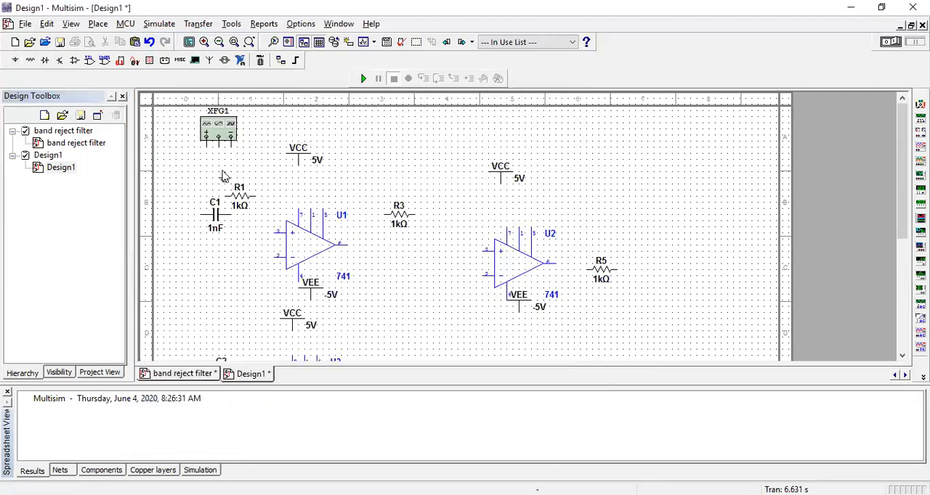
click(223, 177)
click(558, 131)
scroll(243, 287, down, 3)
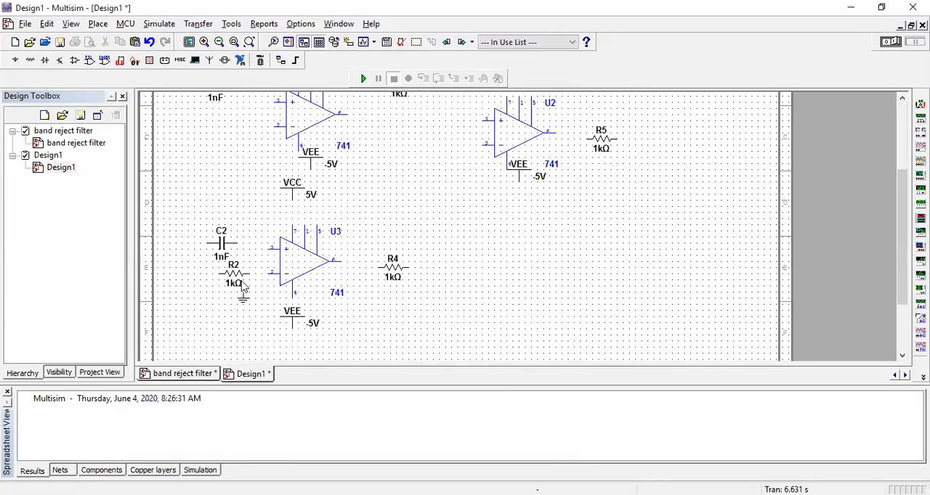
click(192, 236)
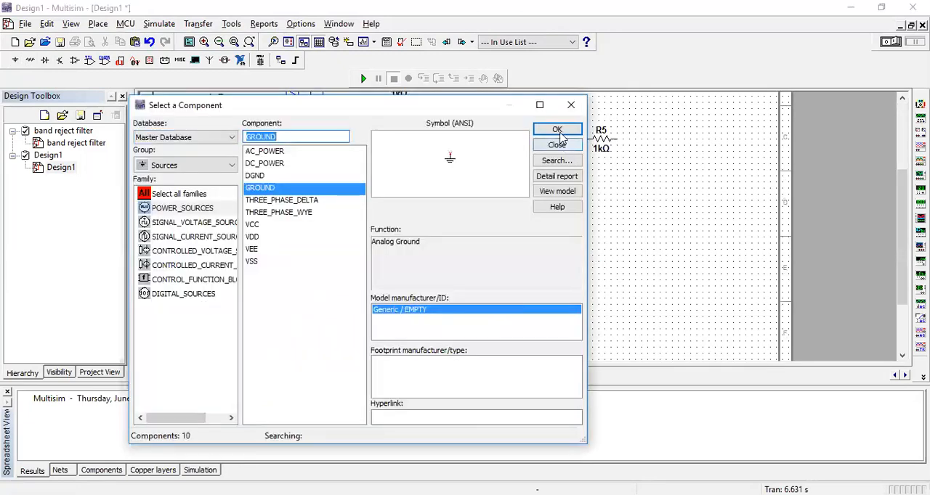
click(557, 145)
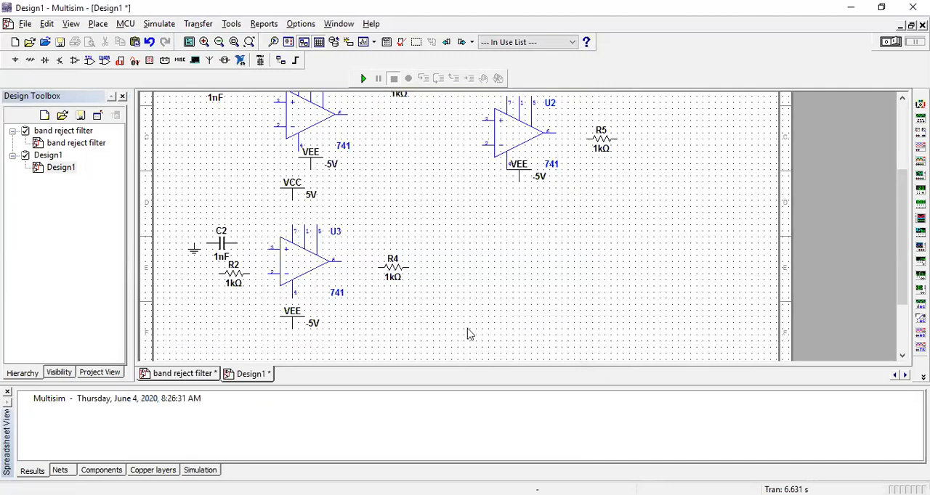
Check the layout of Design1 against the finished band reject filter schematic and return to Design1.
scroll(521, 225, up, 1)
drag(898, 260, 898, 176)
drag(726, 355, 634, 355)
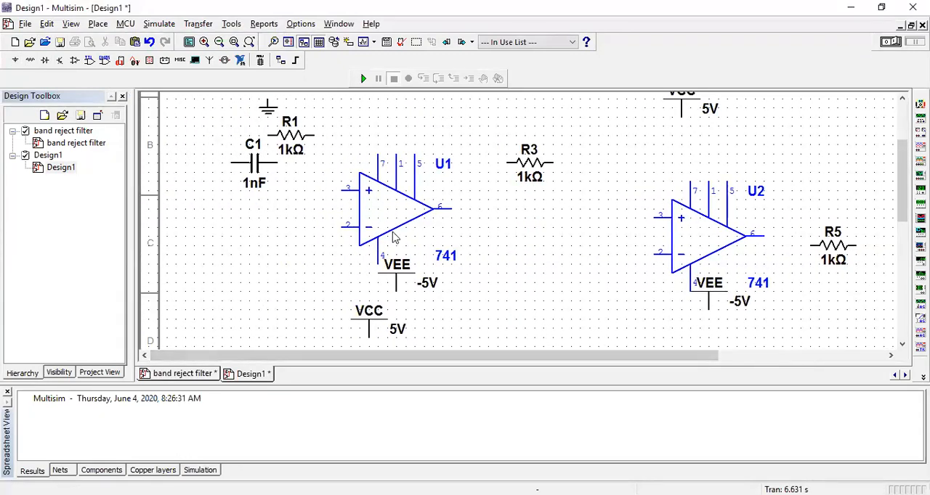
scroll(393, 236, up, 1)
mouse_move(903, 209)
mouse_down()
mouse_move(903, 165)
mouse_move(901, 197)
mouse_up()
click(98, 24)
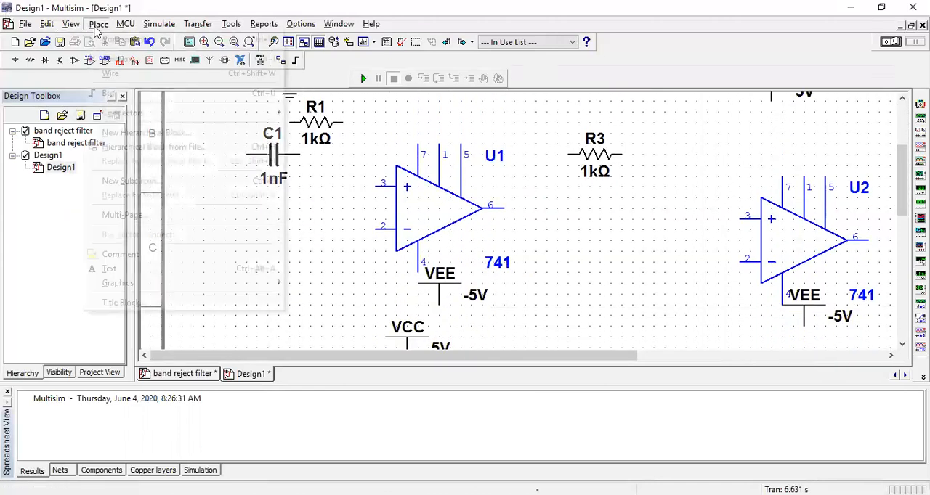
click(576, 258)
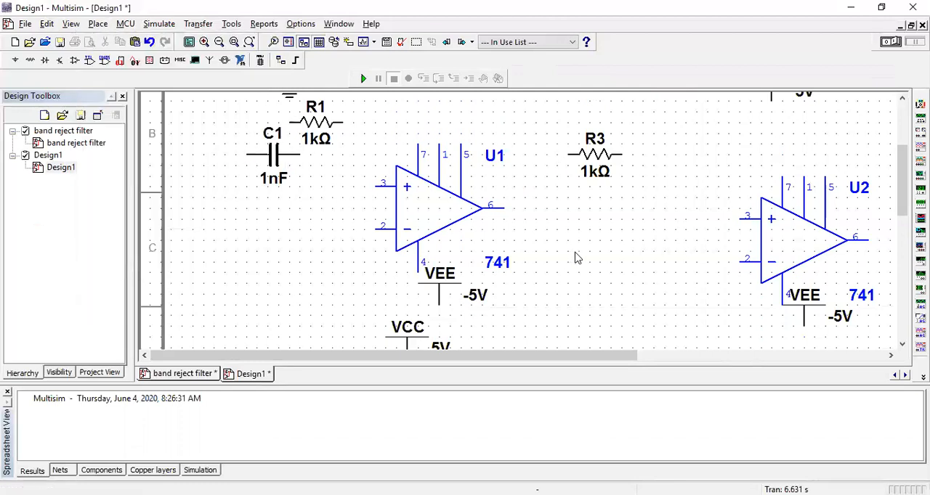
click(177, 375)
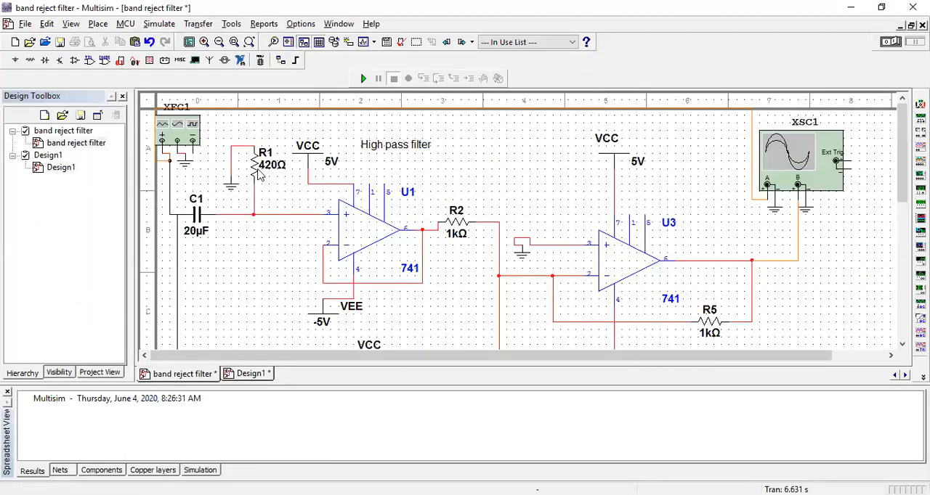
click(263, 374)
Rotate resistor R1 by 90° clockwise and rearrange C1, R1 and the ground between the function generator and U1's input.
right_click(320, 127)
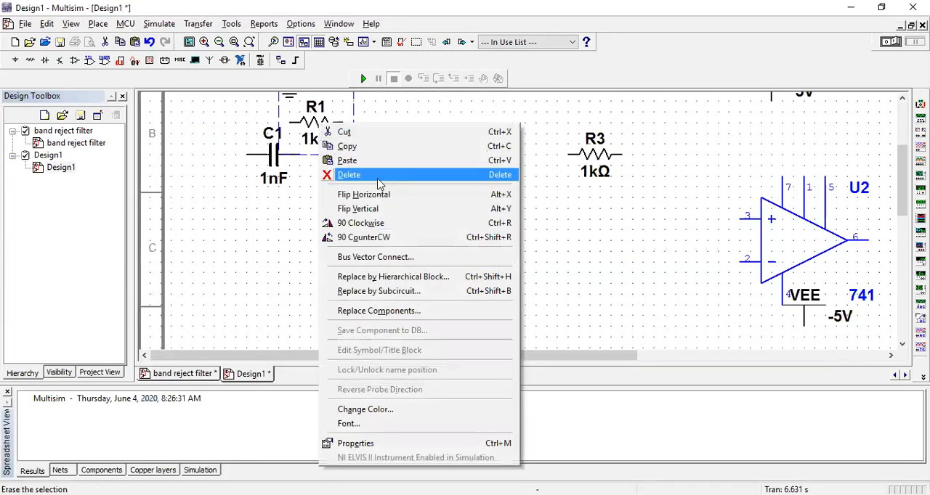
click(382, 224)
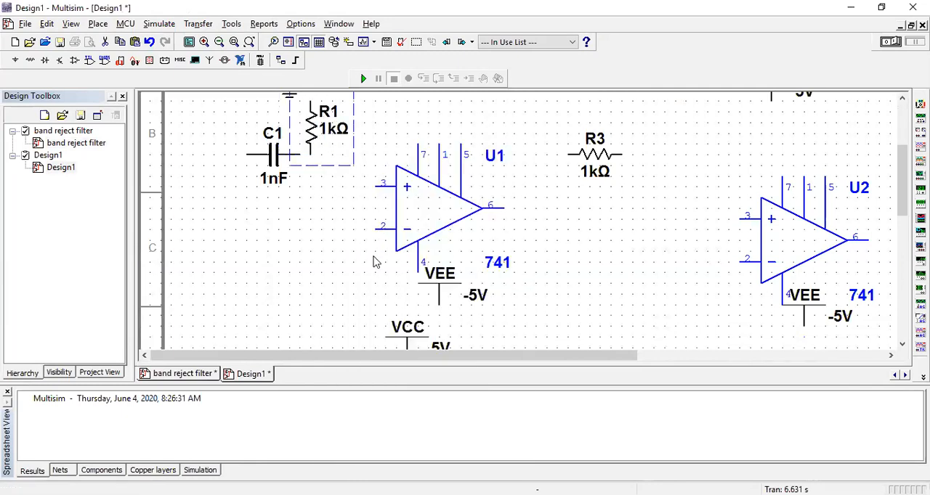
drag(274, 161, 266, 208)
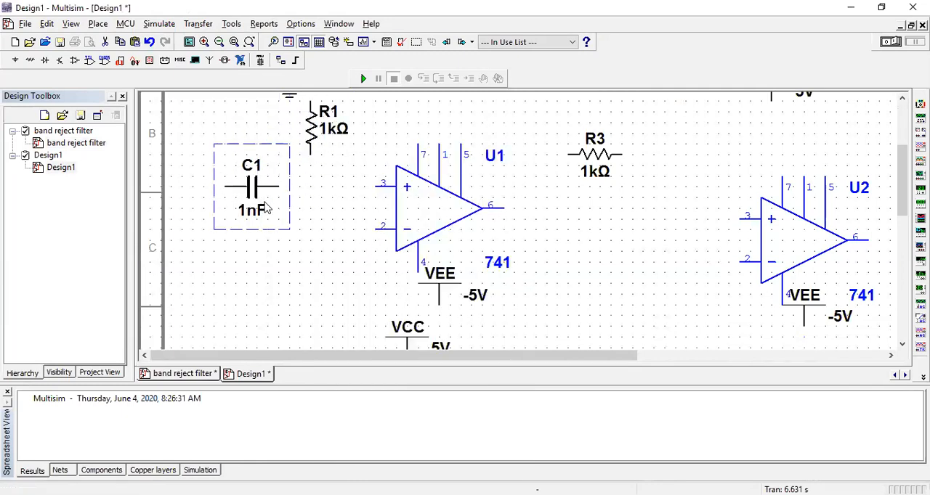
drag(902, 205, 902, 165)
drag(314, 290, 328, 235)
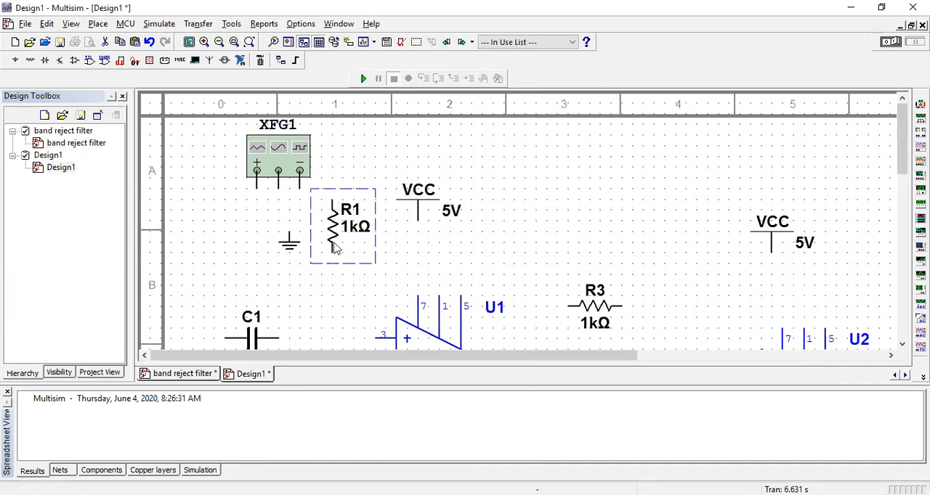
mouse_move(292, 244)
mouse_down()
mouse_move(305, 263)
mouse_move(303, 255)
mouse_up()
drag(335, 231, 358, 241)
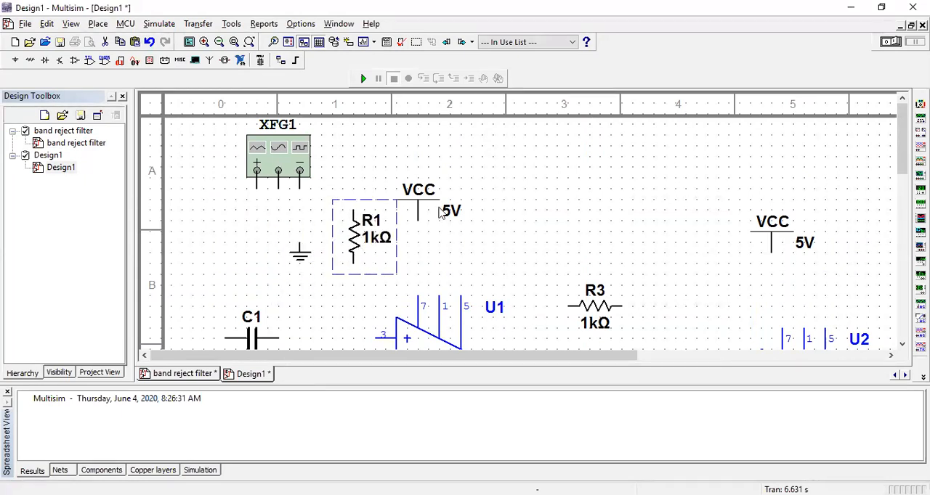
Wire the ground to the upper end of R1 and R1's lower end to pin 3 of op-amp U1.
click(97, 27)
click(108, 59)
click(299, 246)
click(300, 244)
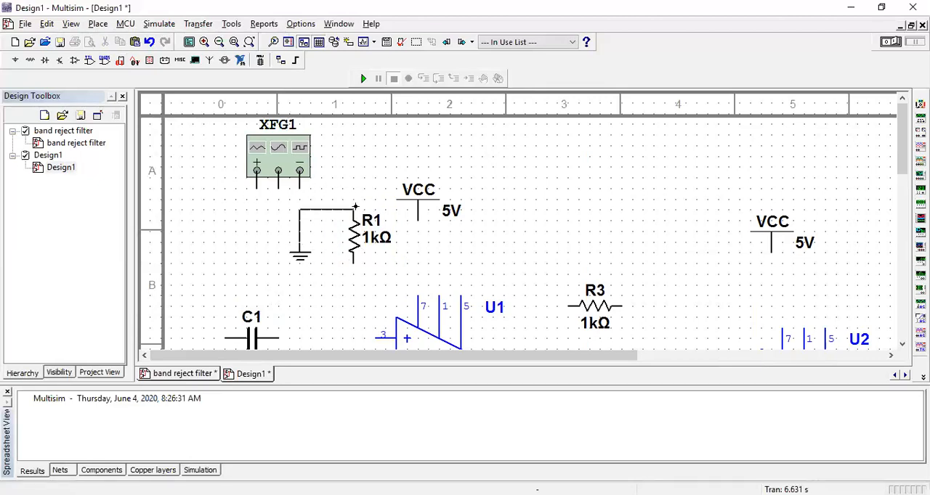
click(353, 209)
click(353, 266)
click(378, 337)
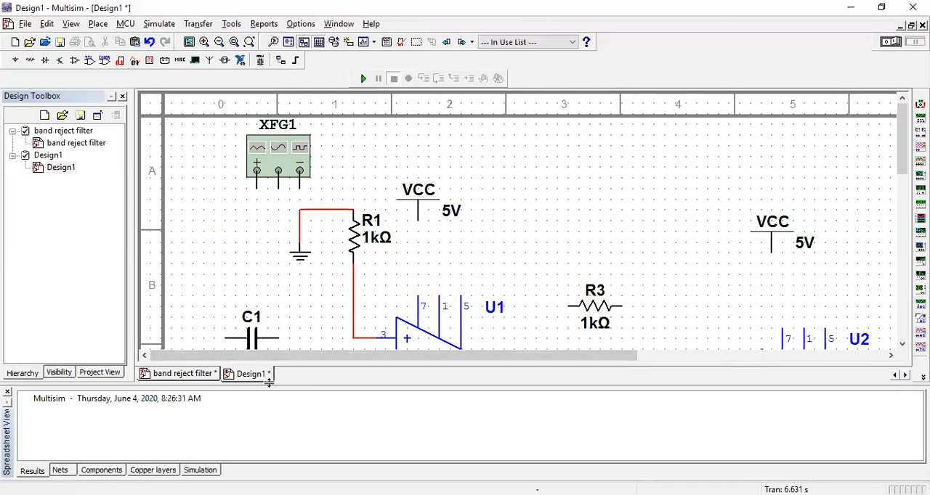
Wire the right end of capacitor C1 to the connection between R1 and U1's pin 3.
click(276, 338)
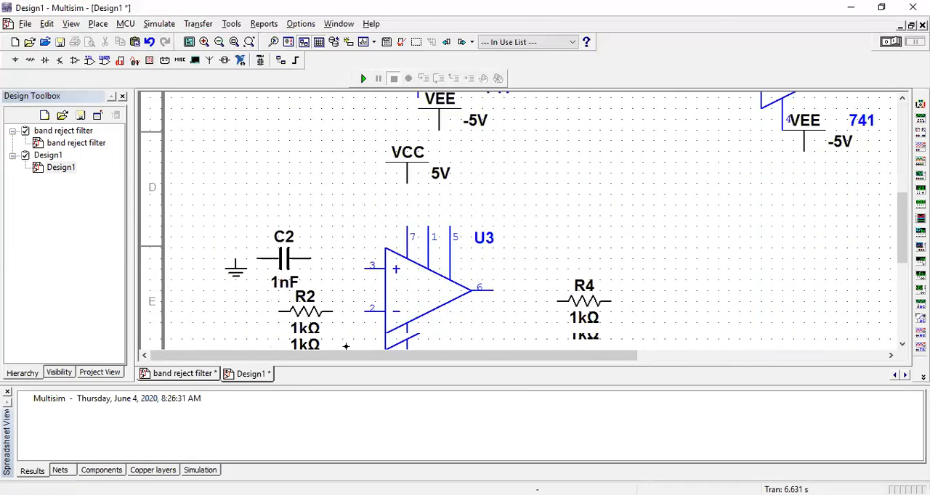
key(Escape)
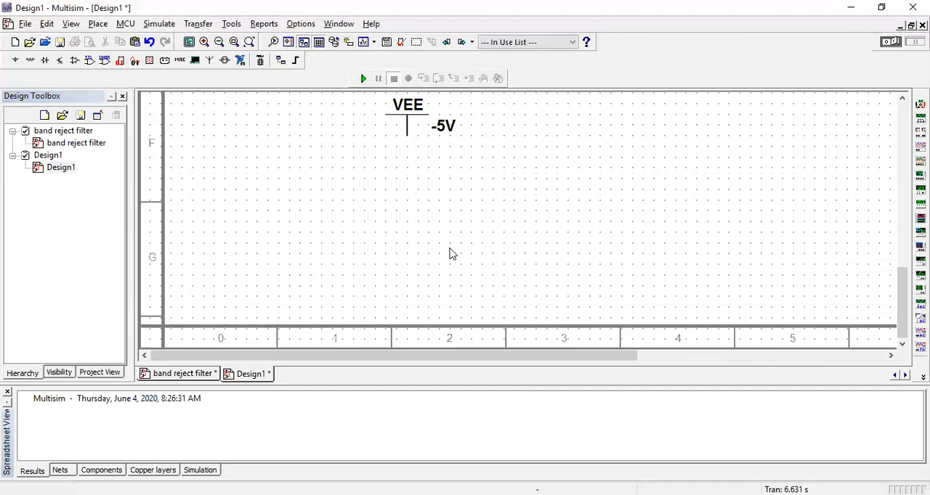
drag(905, 295, 905, 156)
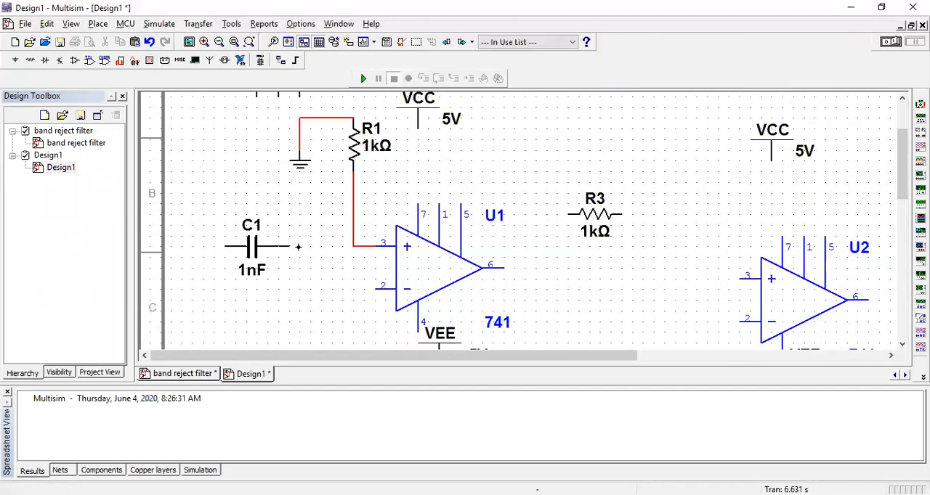
click(356, 244)
Wire the positive terminal of function generator XFG1 to the free left end of capacitor C1.
scroll(265, 227, up, 1)
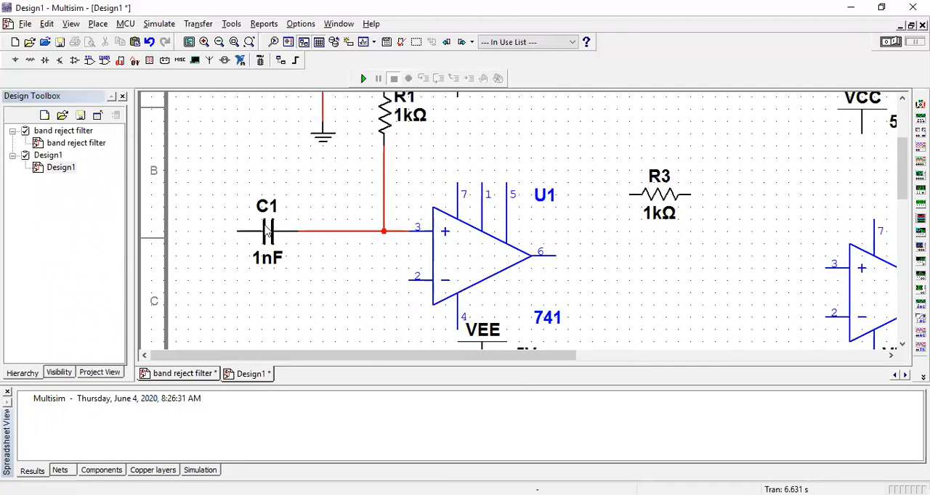
drag(902, 182, 864, 160)
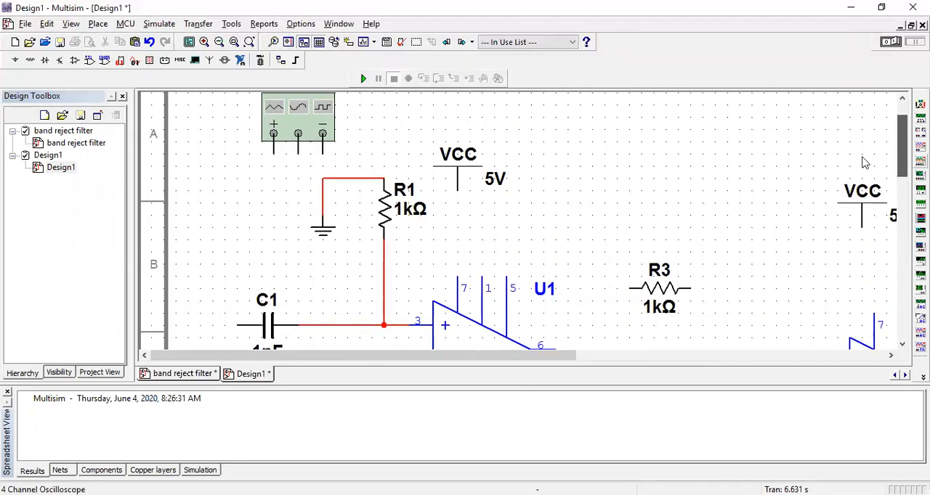
click(271, 151)
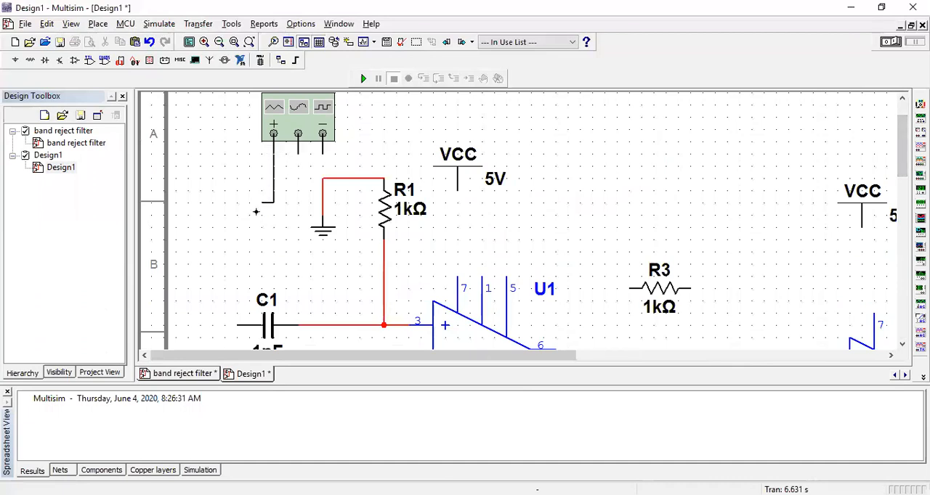
click(236, 325)
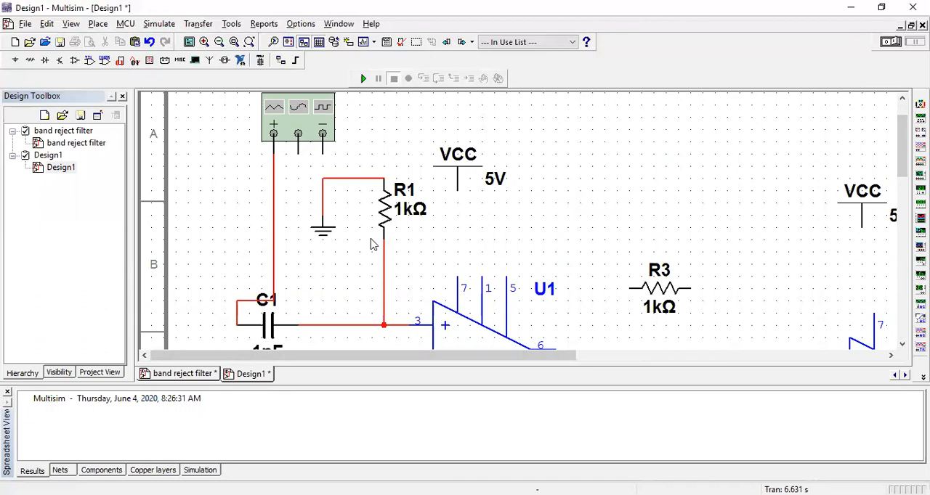
Wire pin 7 of op-amp U1 to the 5 V VCC supply above it.
scroll(330, 245, down, 1)
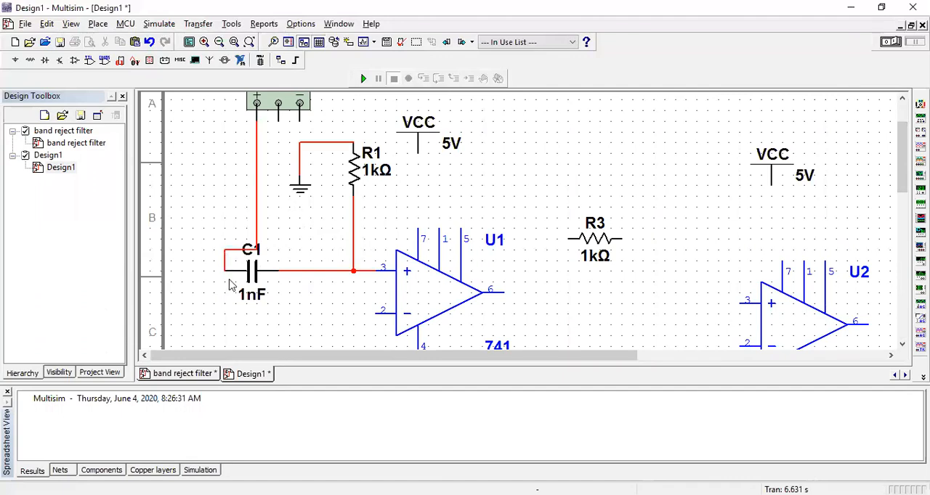
click(103, 27)
click(116, 61)
click(417, 228)
click(418, 152)
Rotate the VEE supply below U1 until its pin points up toward the op-amp.
scroll(472, 297, down, 1)
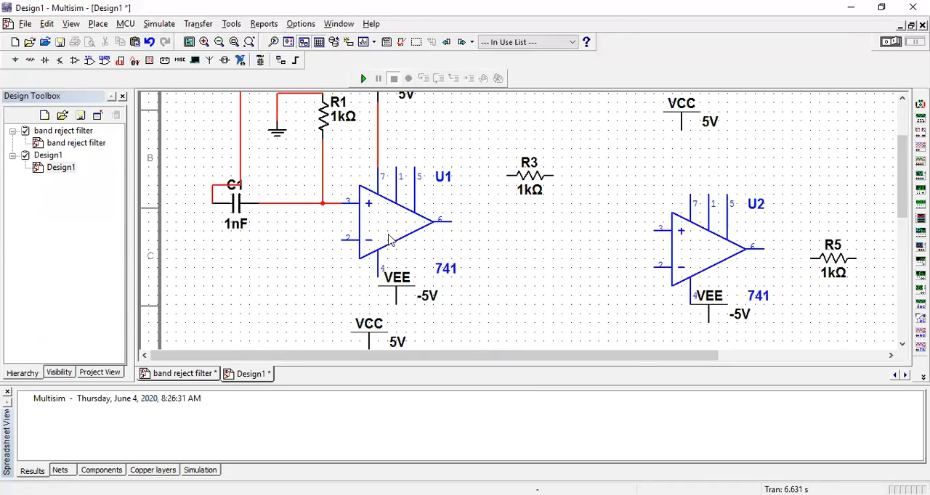
click(400, 293)
right_click(401, 294)
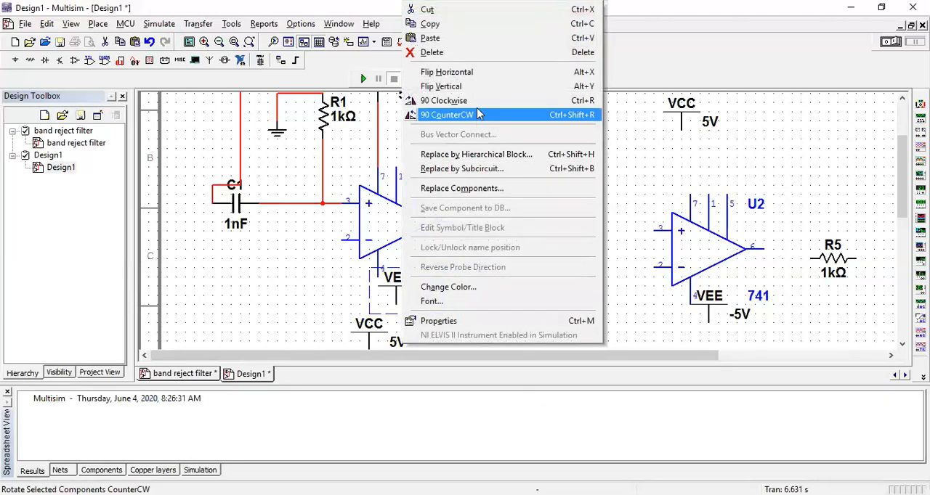
key(Escape)
scroll(484, 104, up, 4)
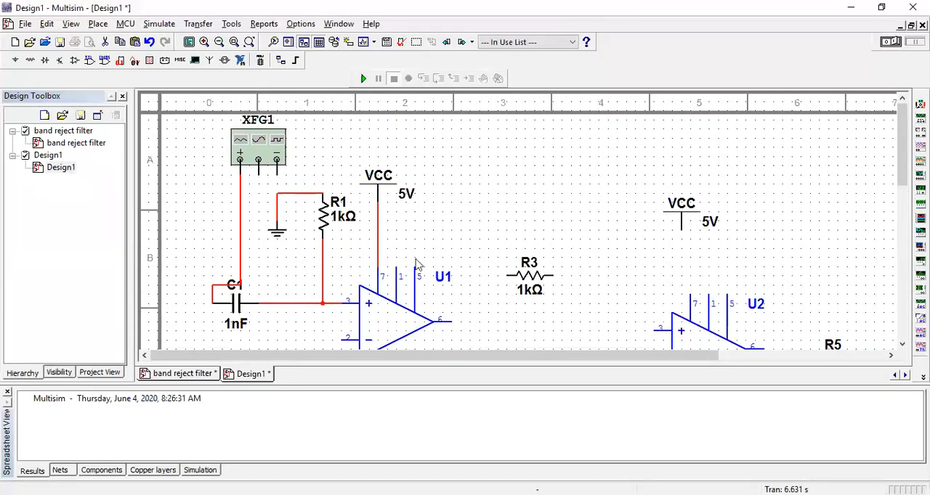
scroll(389, 230, down, 1)
drag(899, 194, 901, 220)
right_click(298, 258)
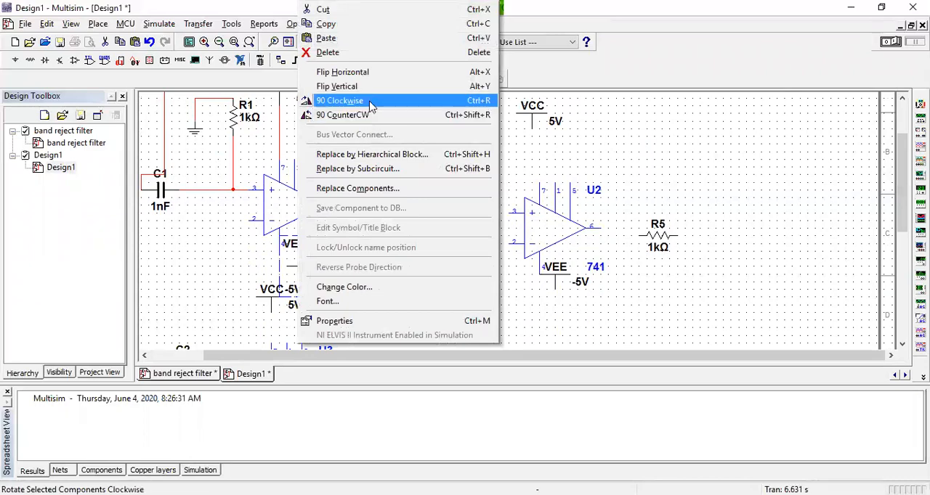
click(369, 106)
scroll(369, 105, up, 2)
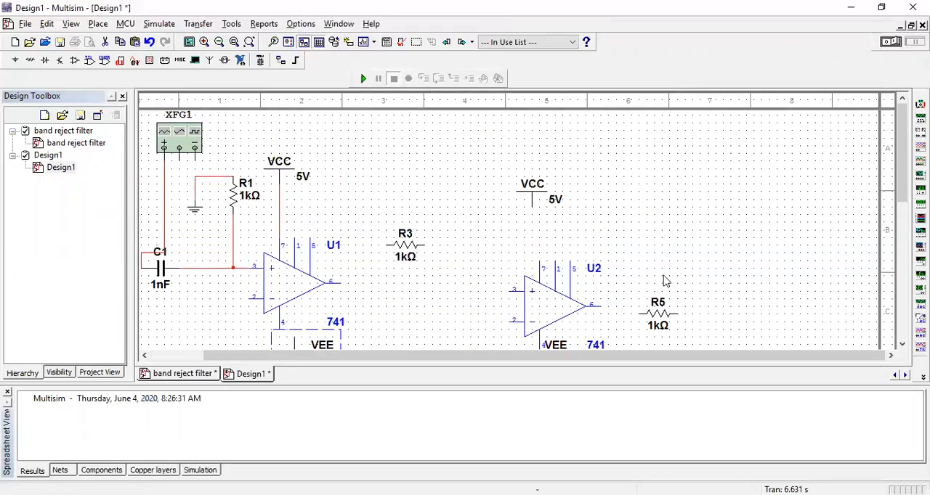
scroll(519, 227, up, 1)
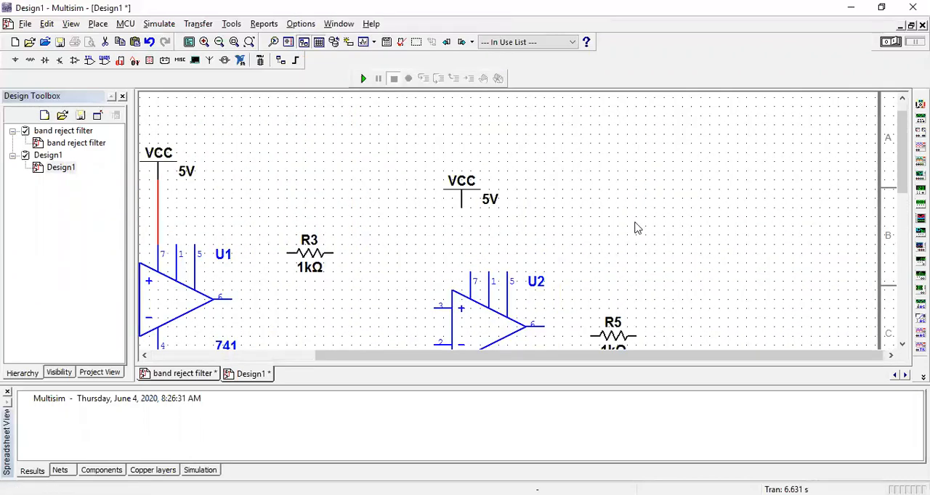
scroll(637, 228, up, 1)
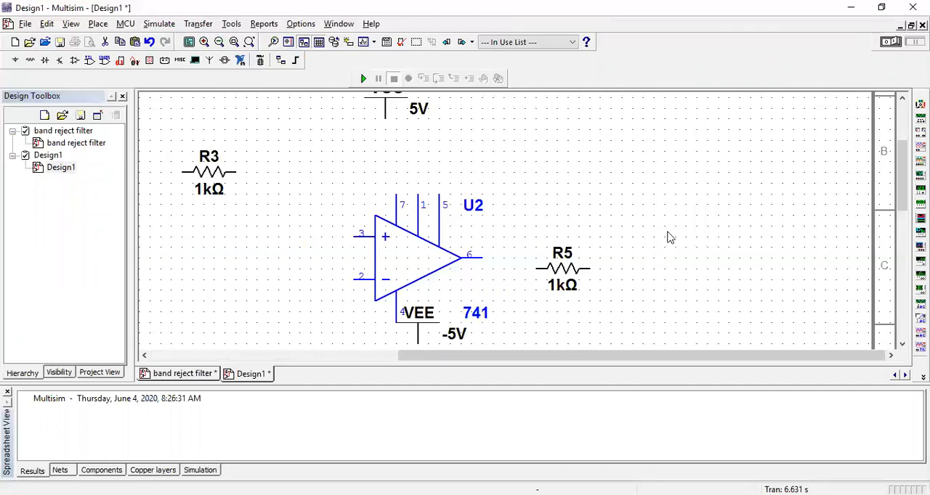
drag(900, 171, 900, 134)
scroll(843, 347, down, 10)
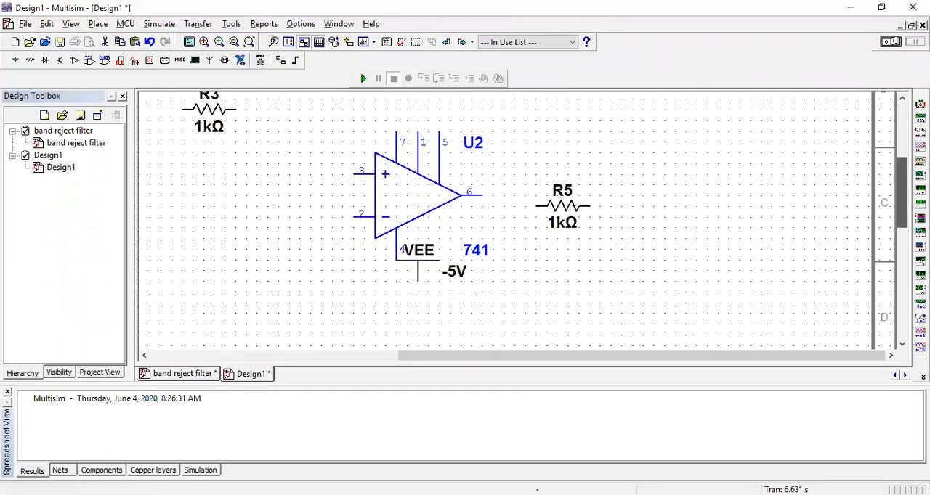
drag(843, 347, 839, 353)
drag(666, 357, 289, 254)
Move the VEE supply directly below pin 4 of op-amp U1.
scroll(515, 226, up, 2)
drag(900, 301, 901, 230)
click(219, 43)
click(220, 43)
click(219, 43)
click(220, 43)
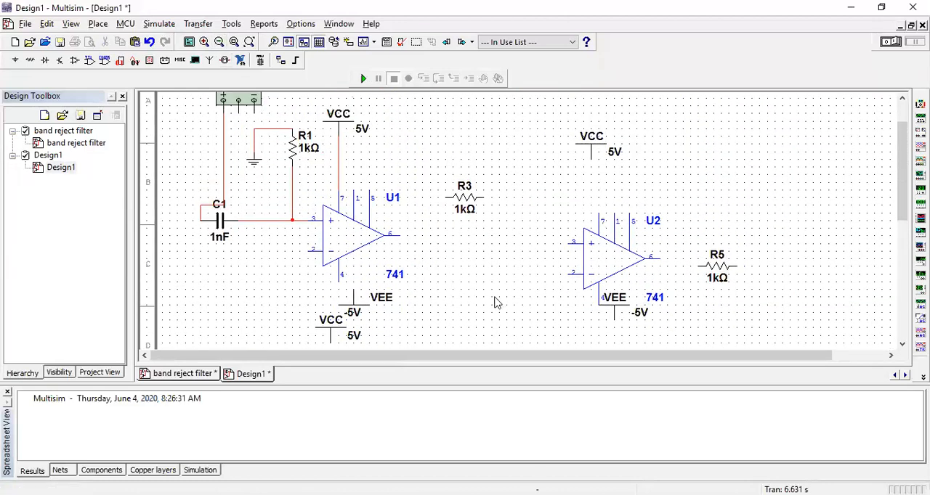
click(349, 311)
drag(344, 304, 339, 307)
Wire pin 4 of op-amp U1 to the -5 V VEE supply below it.
click(367, 274)
click(341, 267)
click(348, 306)
drag(338, 307, 338, 315)
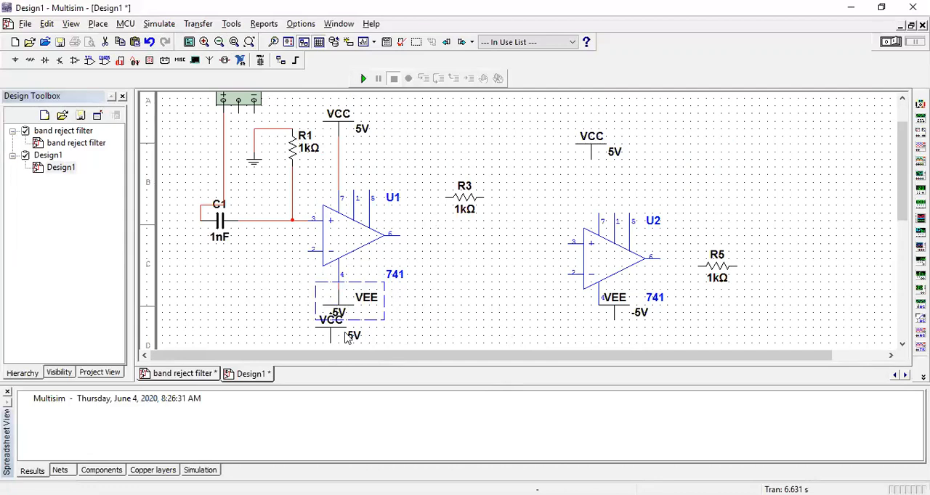
click(338, 288)
key(Escape)
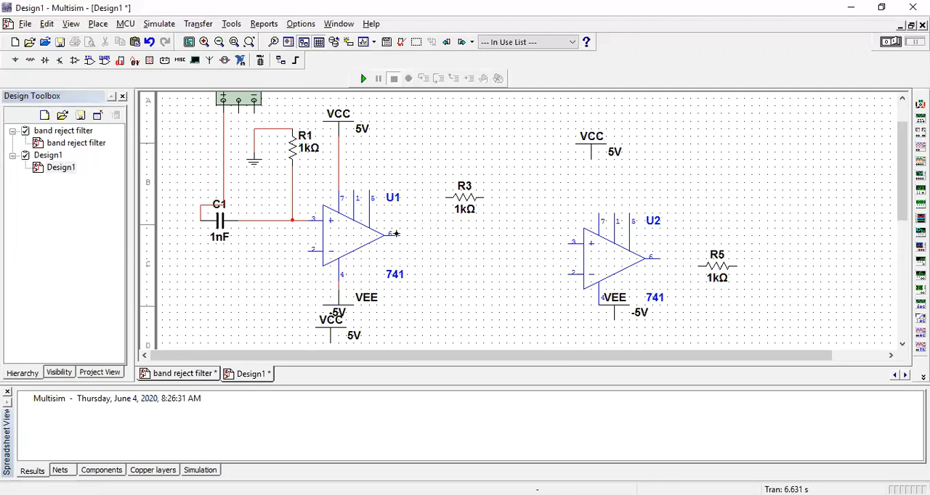
Move resistor R3 closer to U1's output level and wire pin 6 to both R3's left end and inverting pin 2.
drag(465, 200, 464, 243)
drag(461, 237, 462, 233)
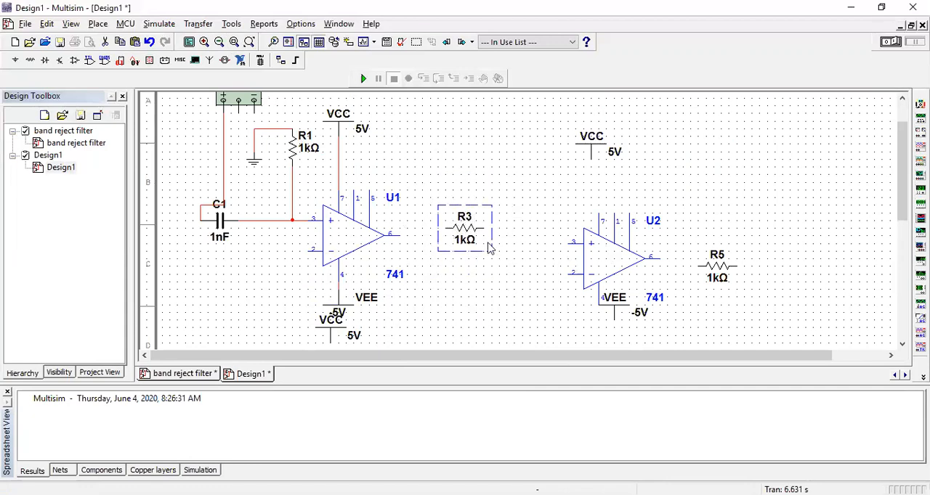
click(401, 236)
click(447, 235)
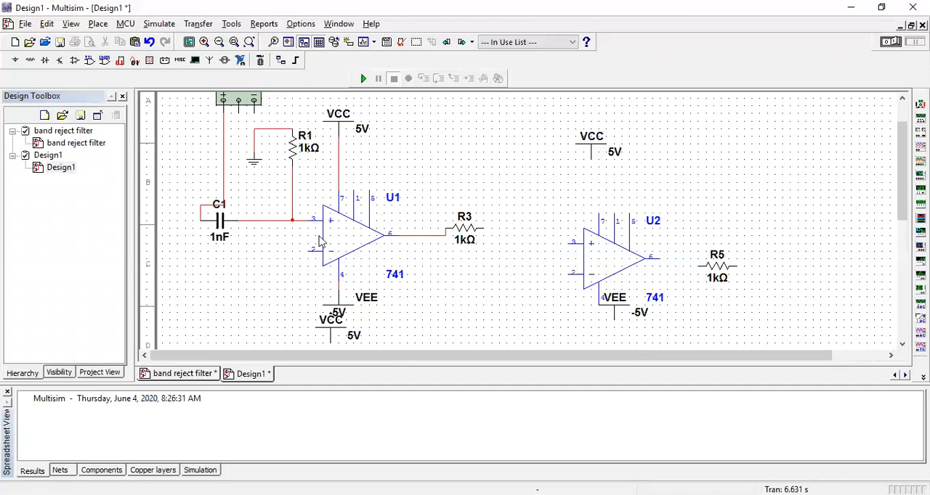
click(306, 251)
click(428, 235)
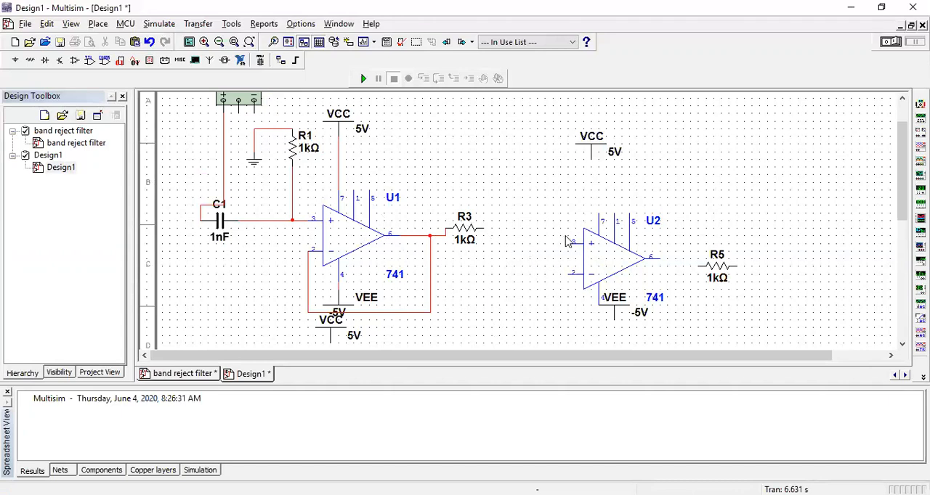
Place a GROUND symbol from the POWER_SOURCES family at pin 3 of op-amp U2 and end the placement.
click(16, 61)
click(555, 129)
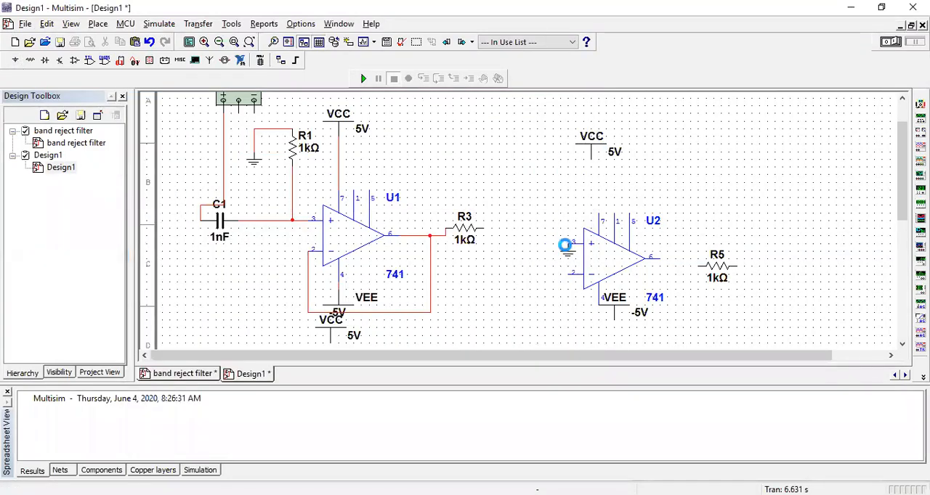
click(565, 246)
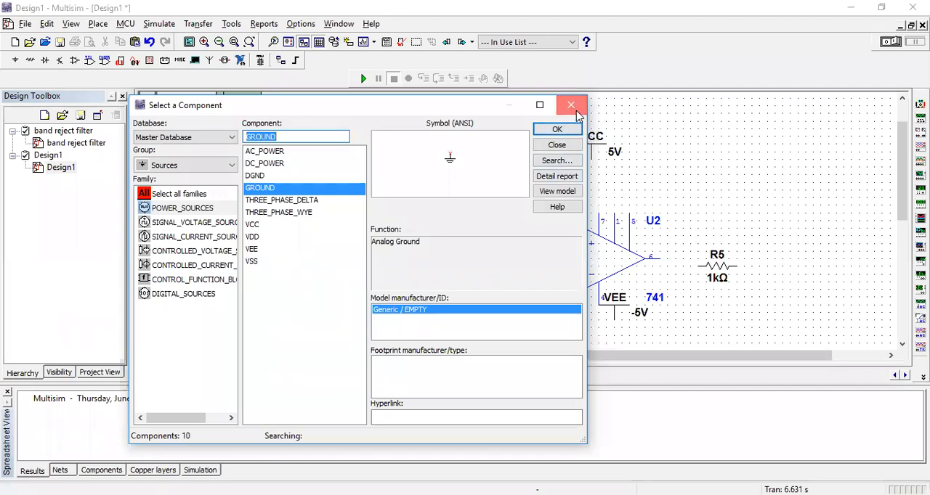
click(564, 104)
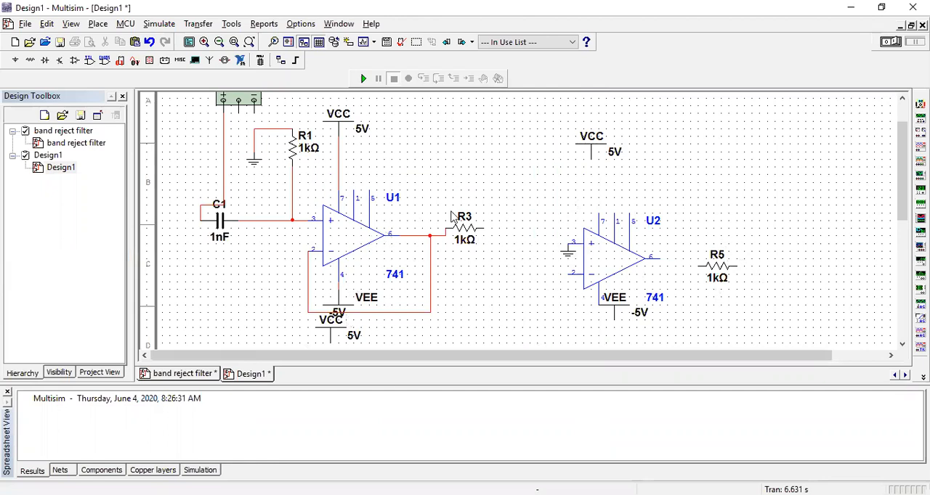
Check the instrument layout in the band reject filter design and place an oscilloscope above resistor R5 in Design1.
scroll(426, 231, down, 1)
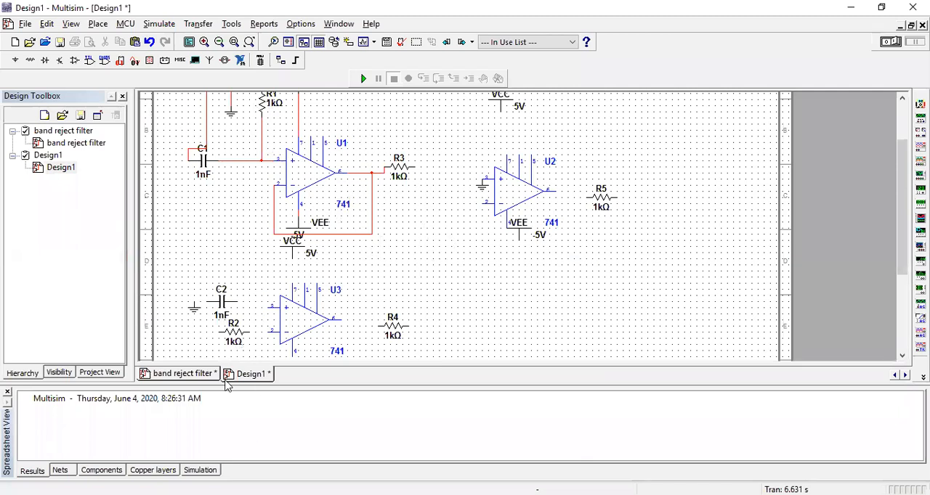
click(168, 374)
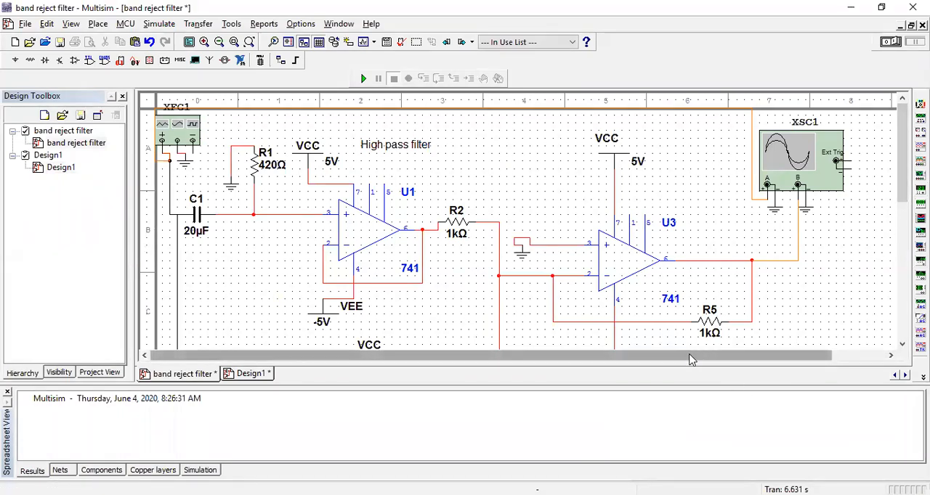
drag(901, 178, 407, 178)
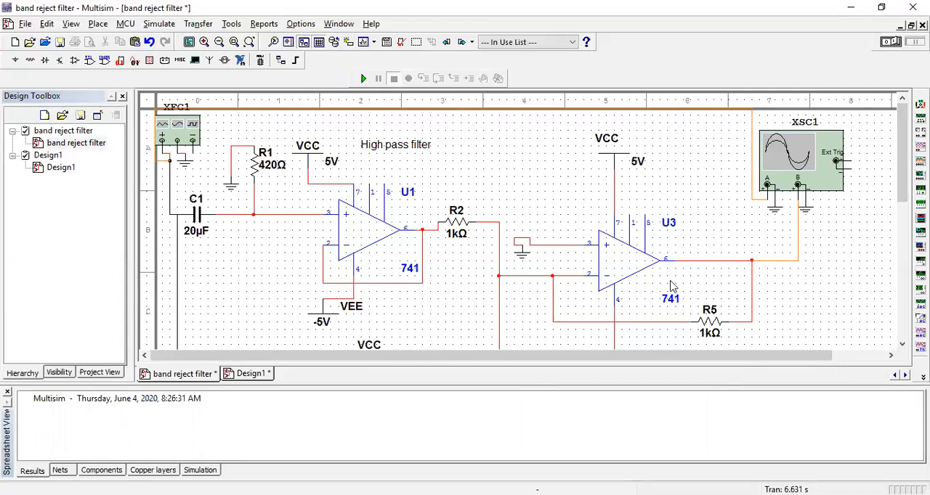
click(240, 374)
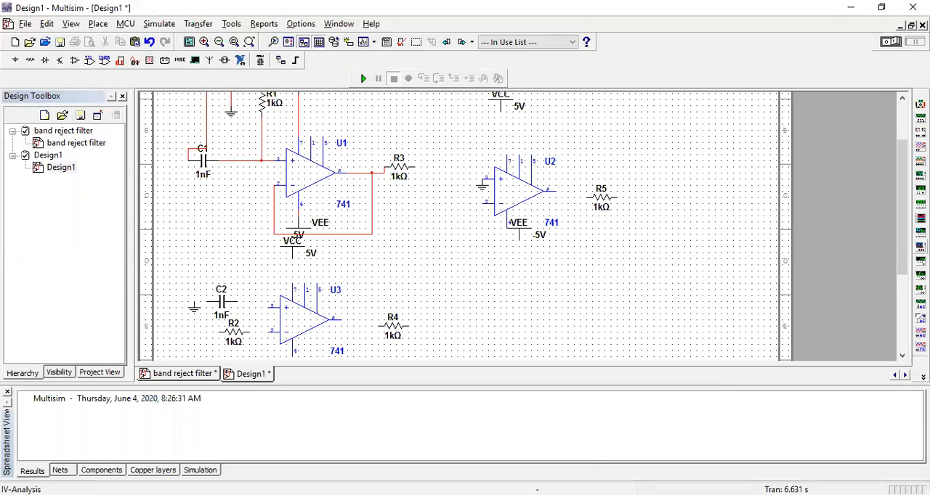
drag(901, 252, 901, 205)
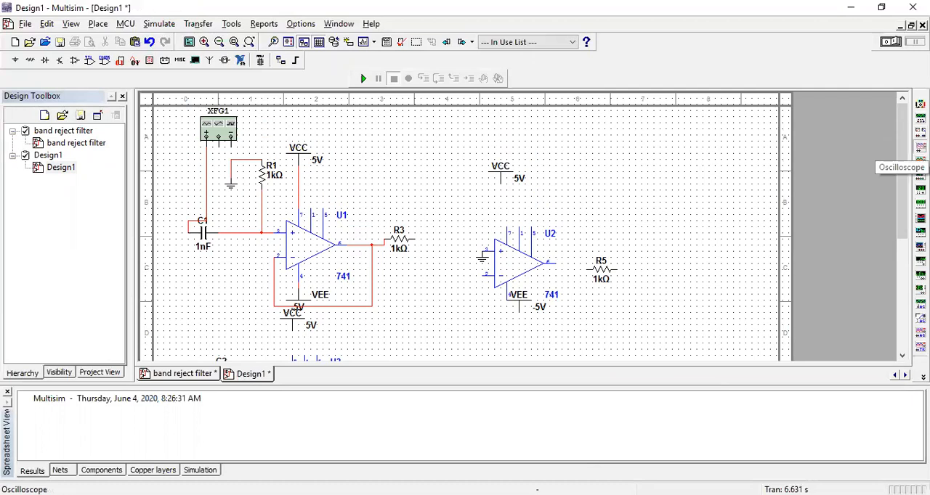
click(921, 146)
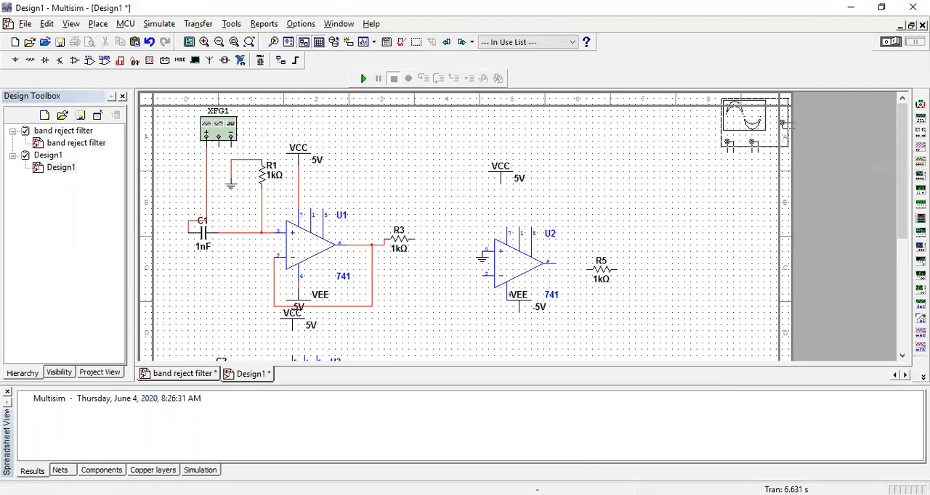
click(615, 212)
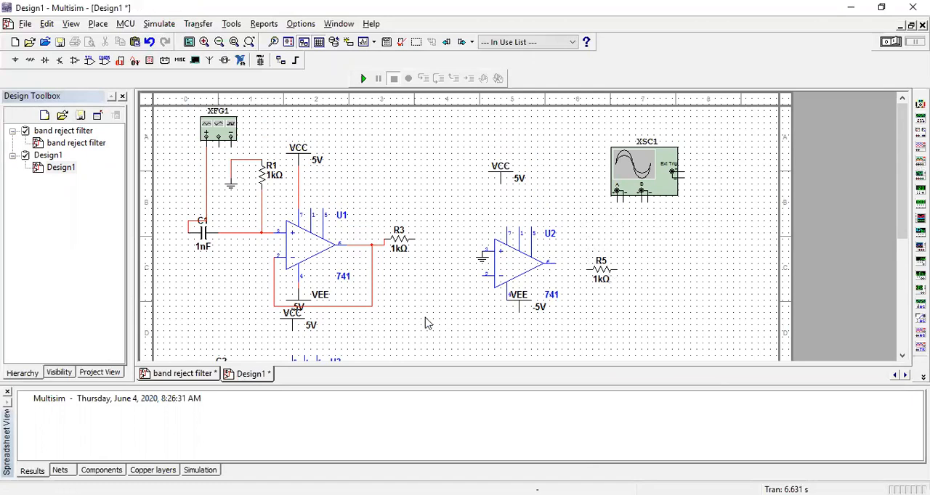
Switch to the band reject filter design, start its simulation and stop it again.
click(201, 373)
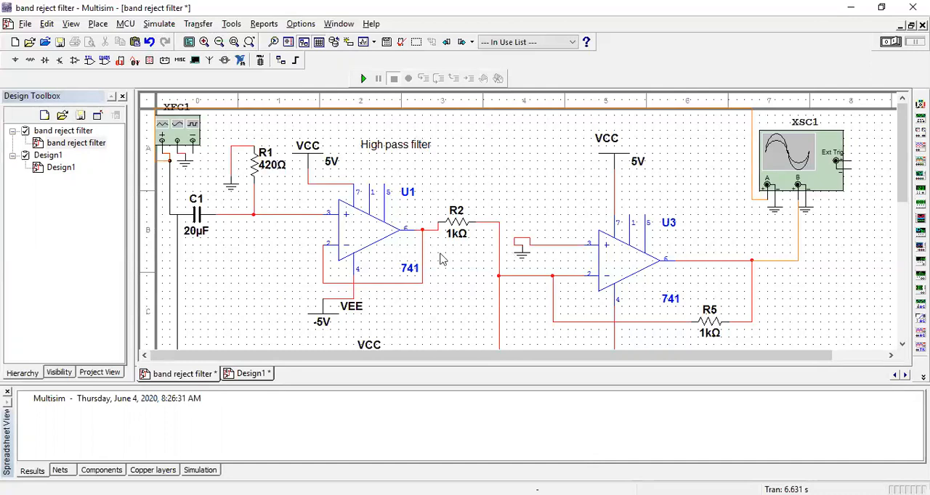
mouse_move(895, 190)
mouse_down()
mouse_move(894, 247)
mouse_move(901, 173)
mouse_up()
click(159, 24)
click(169, 37)
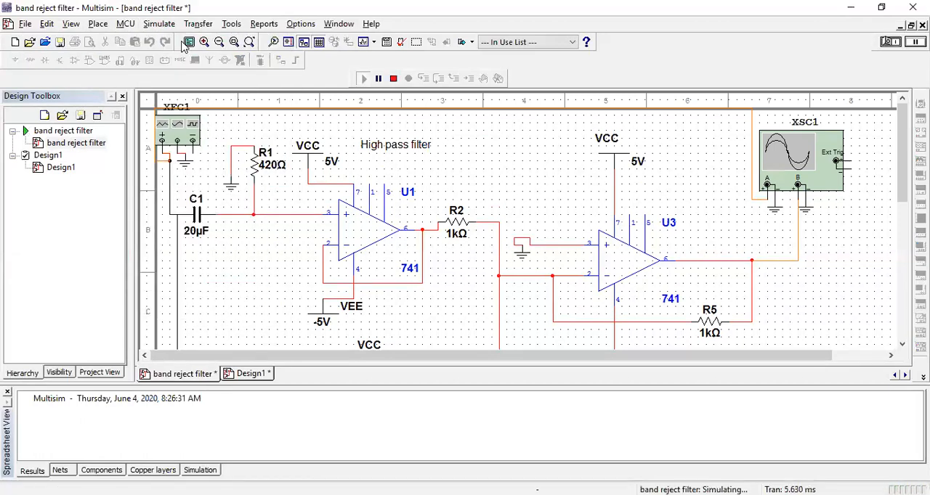
click(158, 24)
click(167, 66)
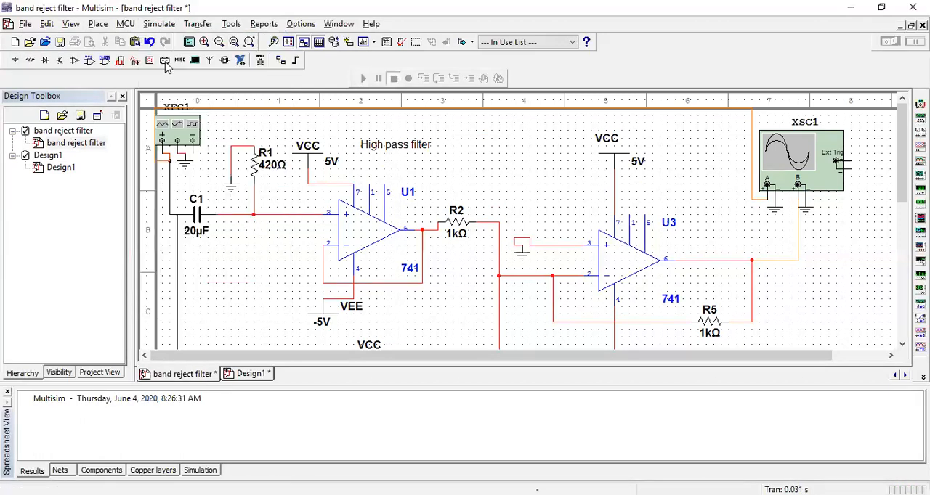
Open function generator XFG1 and set its sine wave frequency to 1 Hz.
click(169, 129)
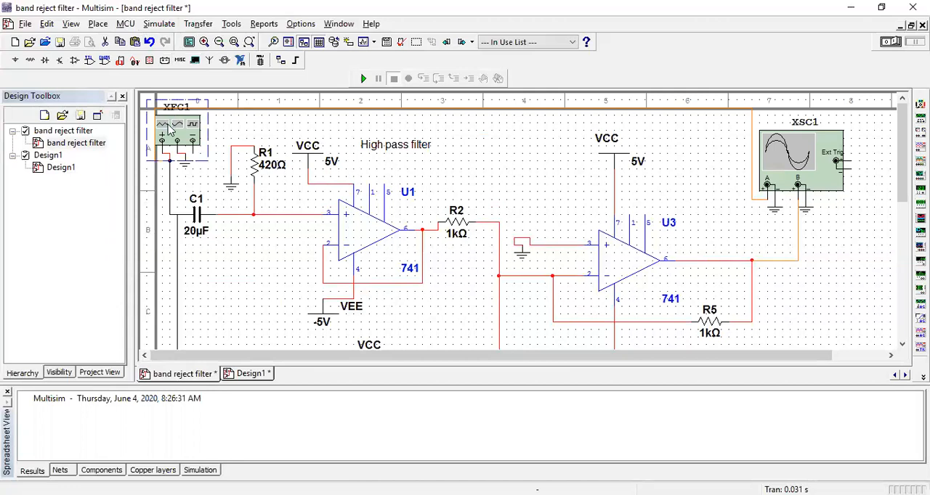
double_click(170, 129)
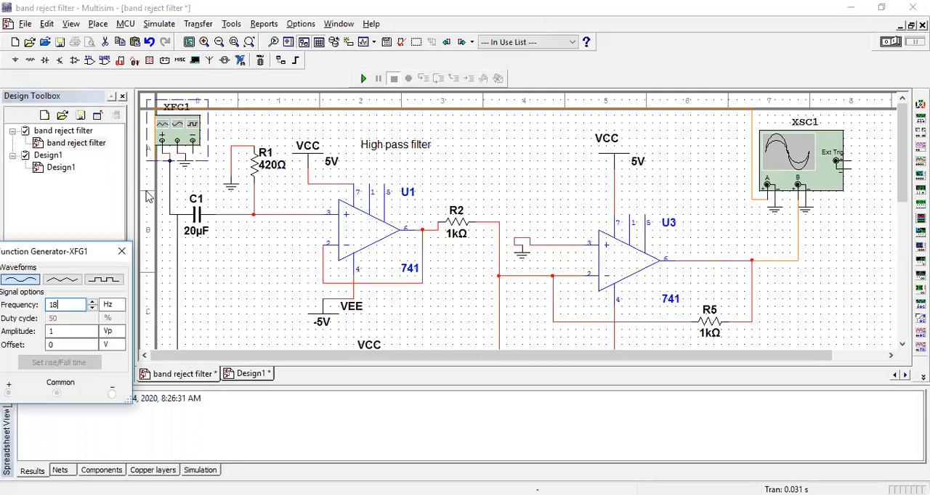
click(93, 310)
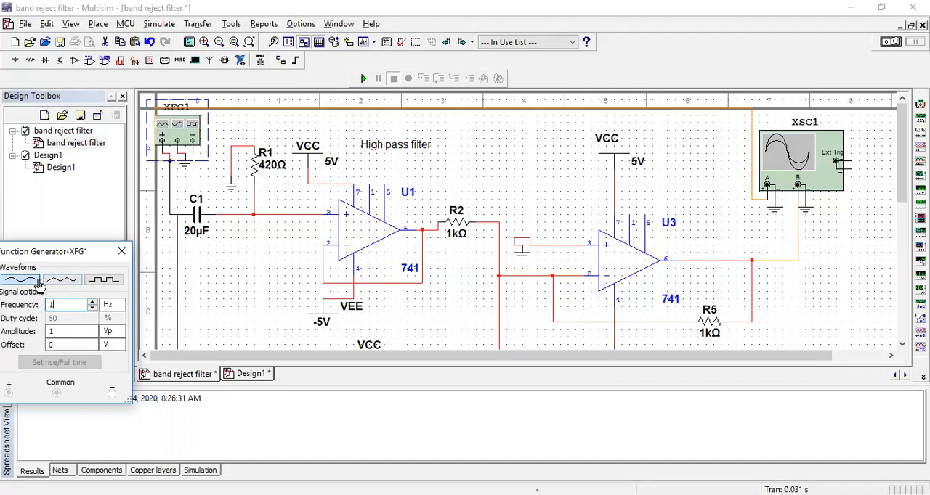
click(90, 333)
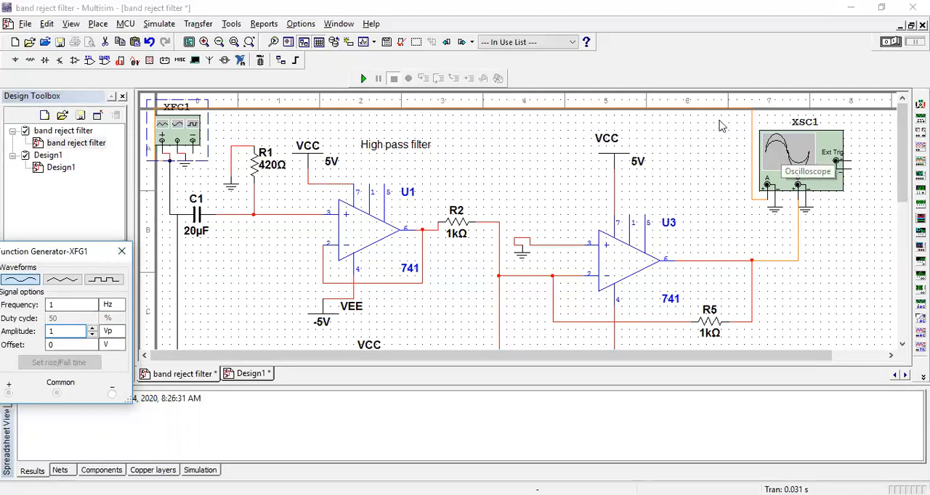
Run the simulation and open the display of oscilloscope XSC1.
click(158, 24)
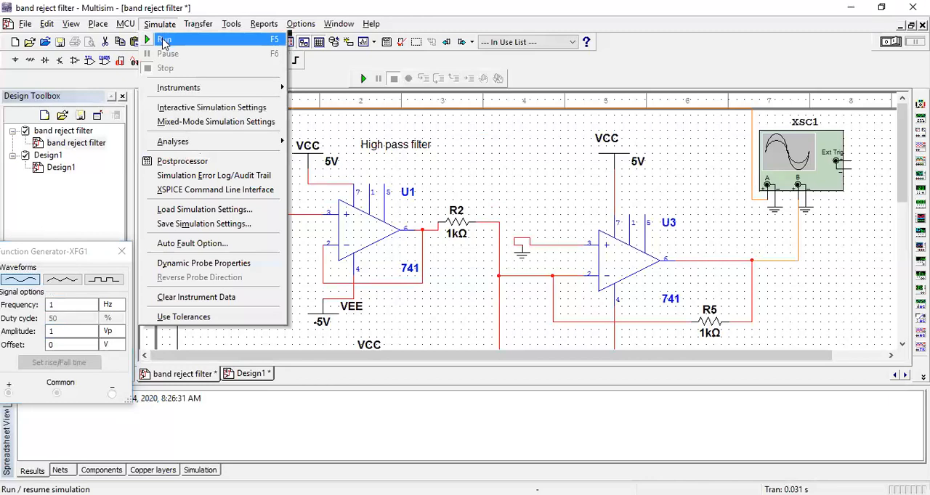
click(163, 36)
click(801, 163)
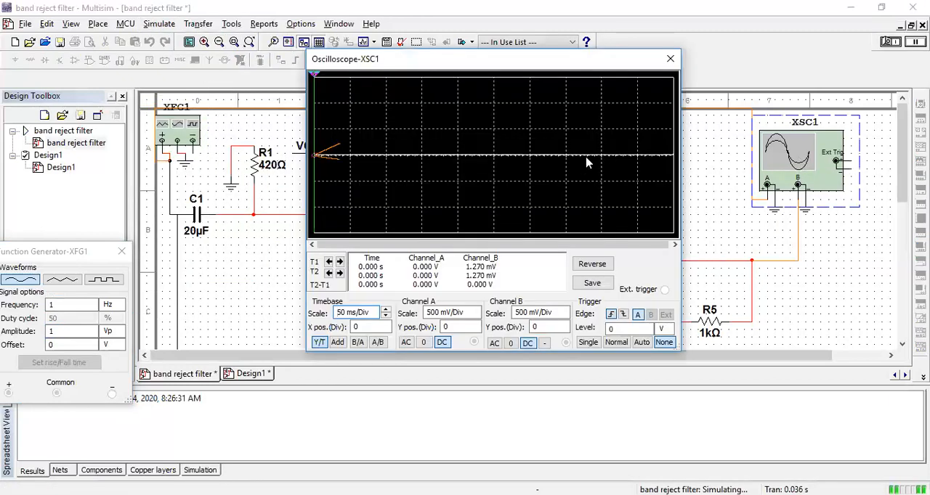
Adjust the oscilloscope's timebase while observing the traces, ending at a scale of 1 s/Div.
click(385, 309)
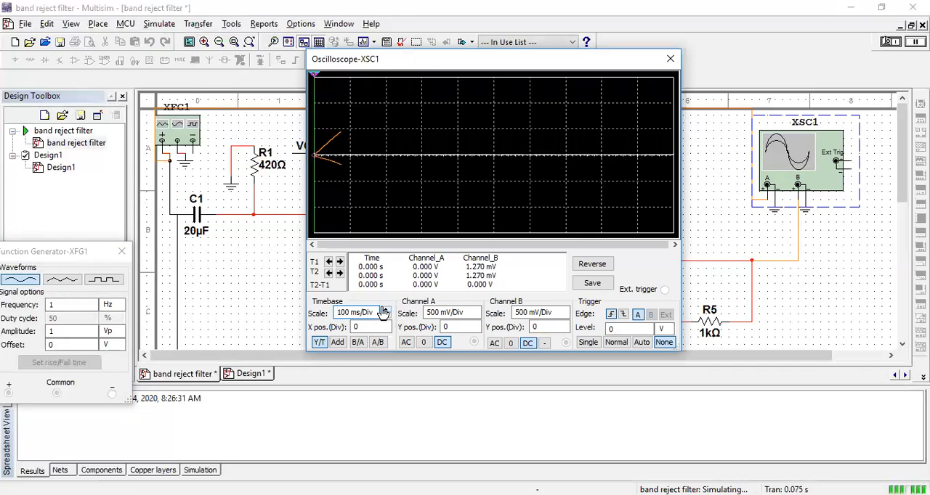
click(385, 309)
click(385, 309)
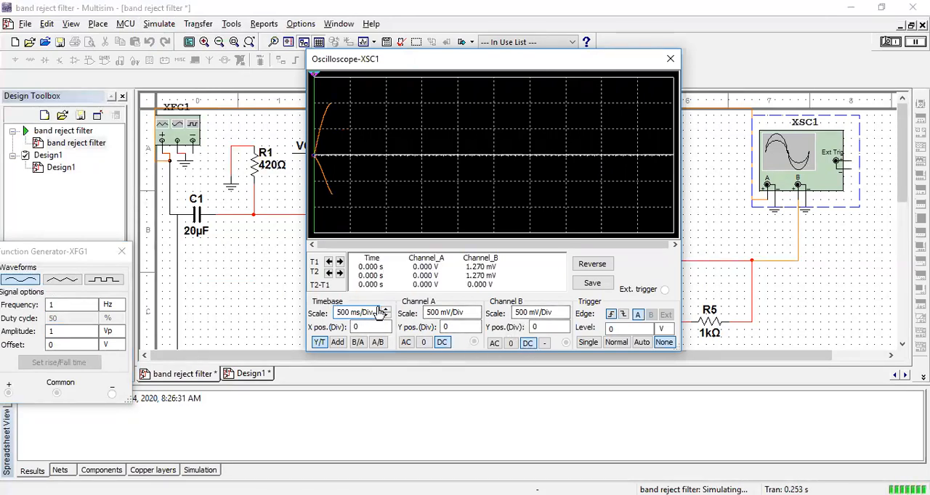
click(386, 310)
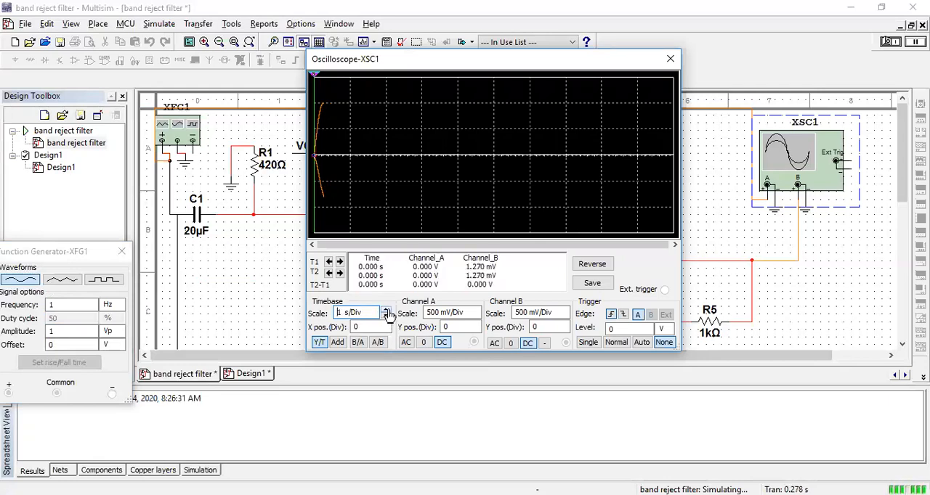
click(387, 317)
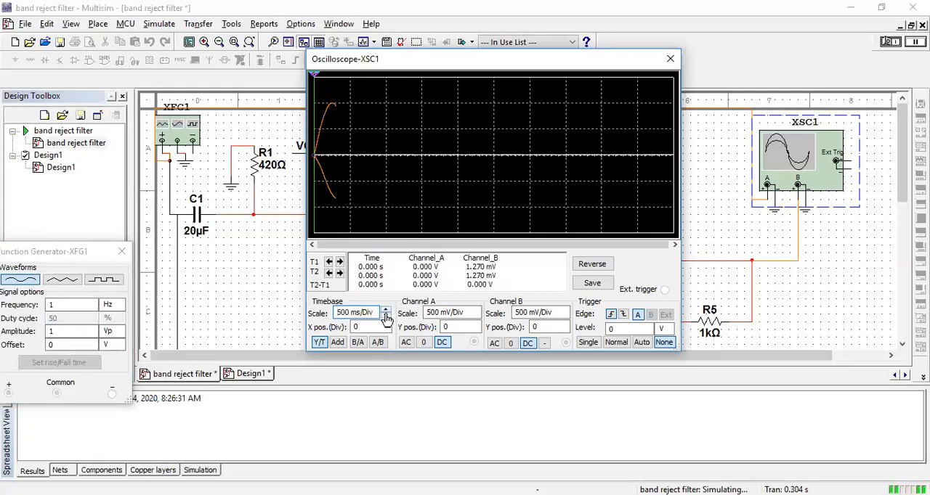
click(386, 317)
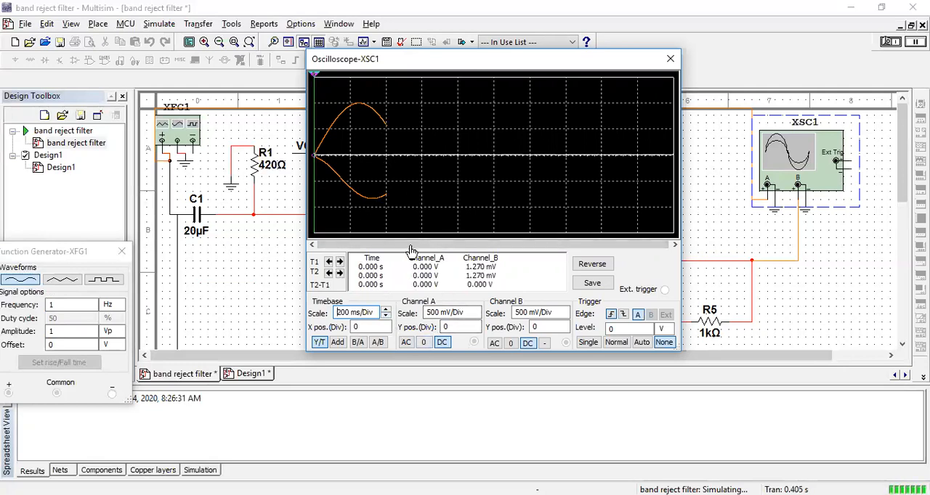
click(387, 317)
click(386, 317)
click(387, 317)
click(386, 311)
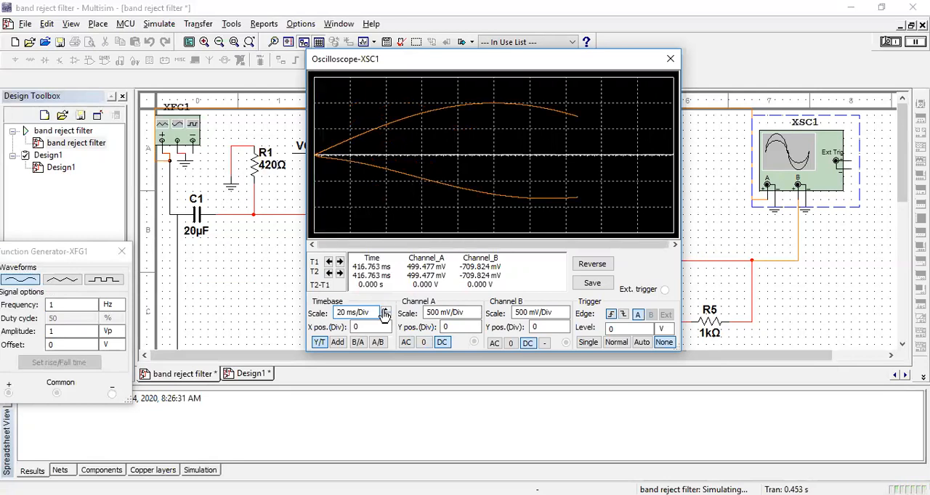
click(386, 310)
click(386, 310)
click(386, 310)
click(385, 310)
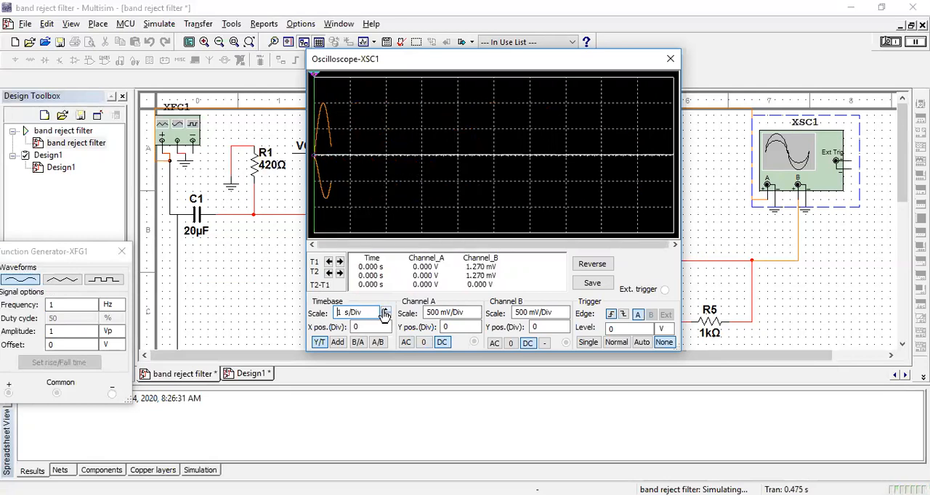
click(385, 310)
click(385, 316)
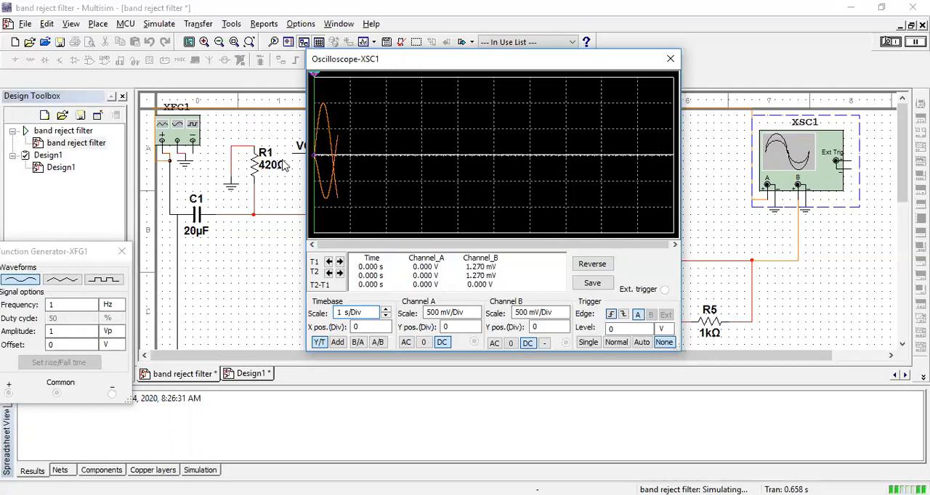
Try mHz and kHz as the function generator's frequency unit, and return it to Hz.
click(112, 308)
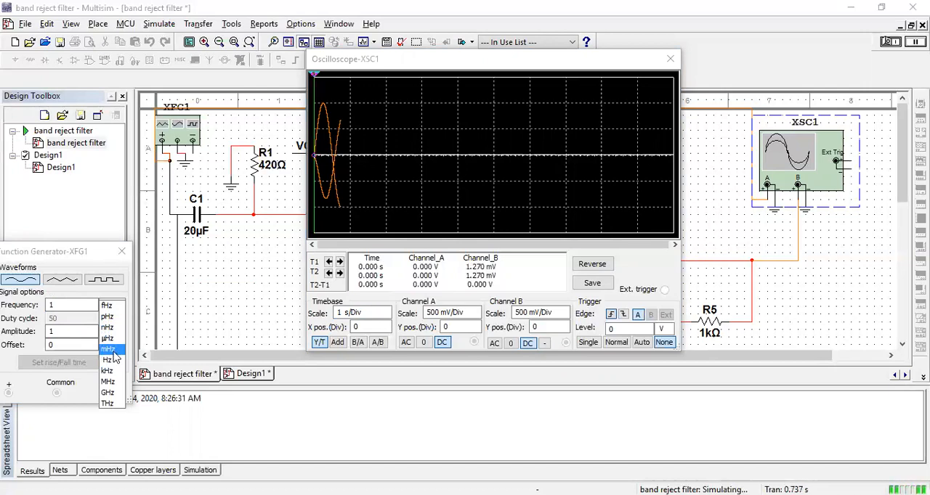
click(111, 351)
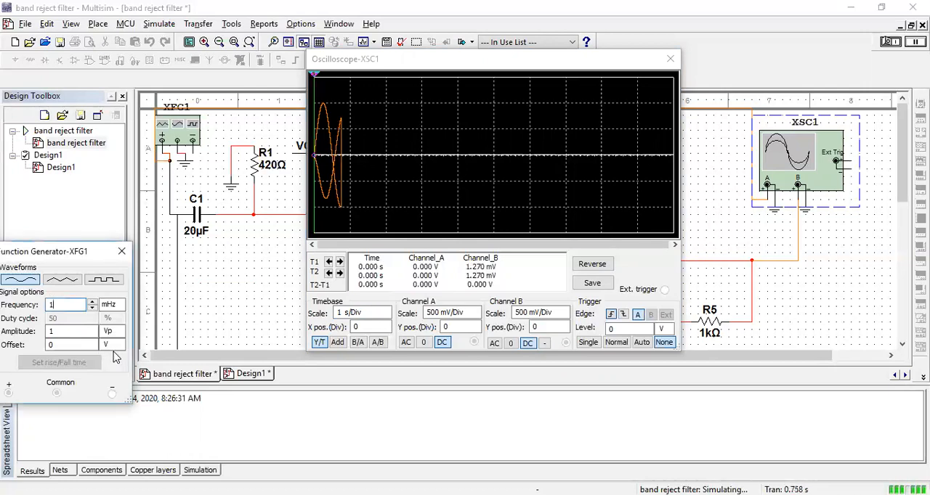
click(110, 305)
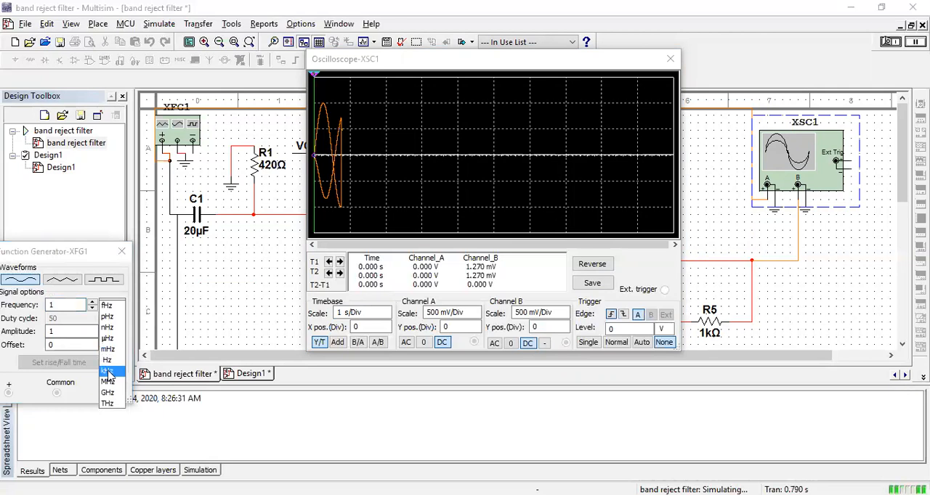
click(108, 372)
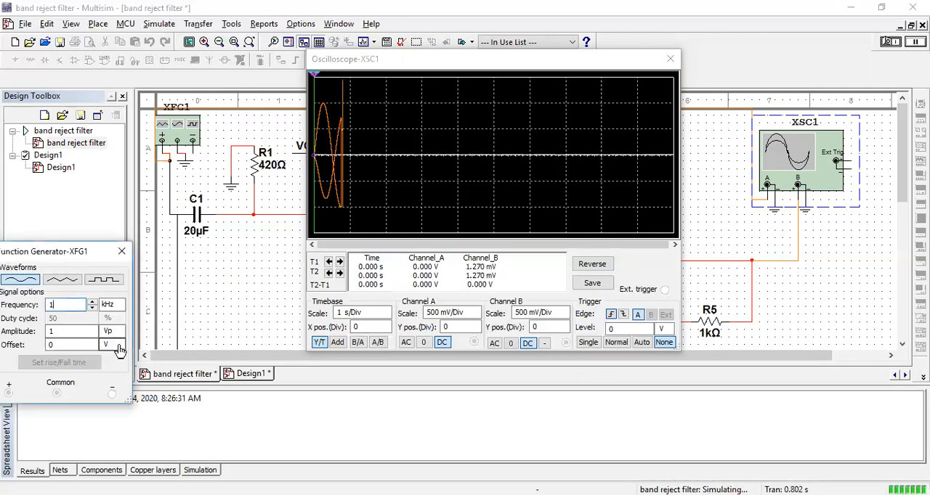
click(120, 305)
click(109, 361)
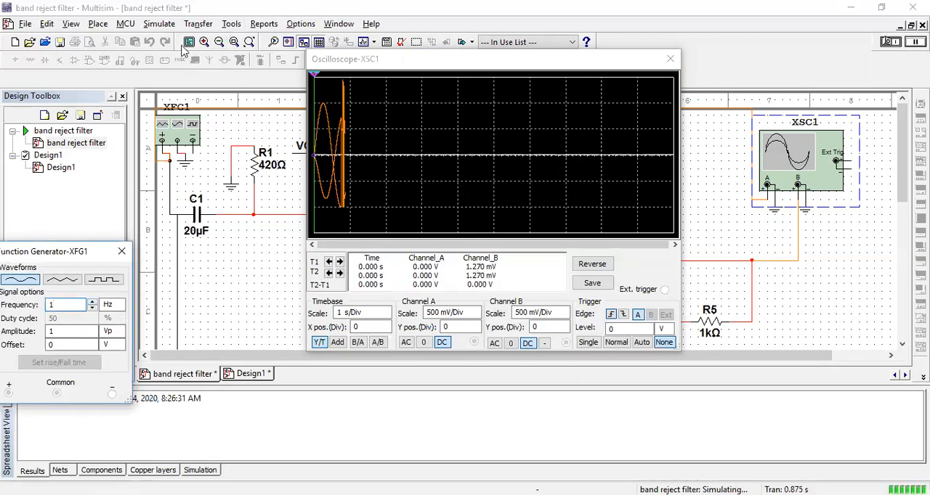
Stop the simulation and close the oscilloscope window.
click(167, 25)
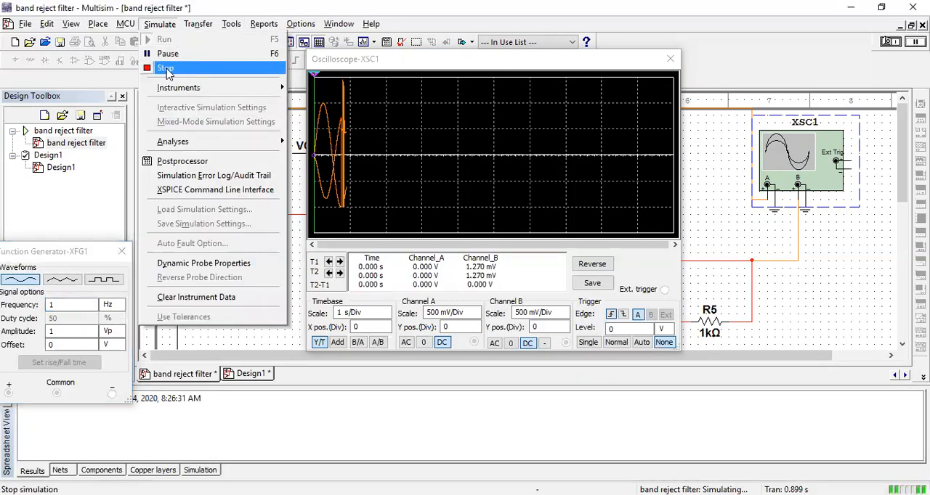
click(167, 73)
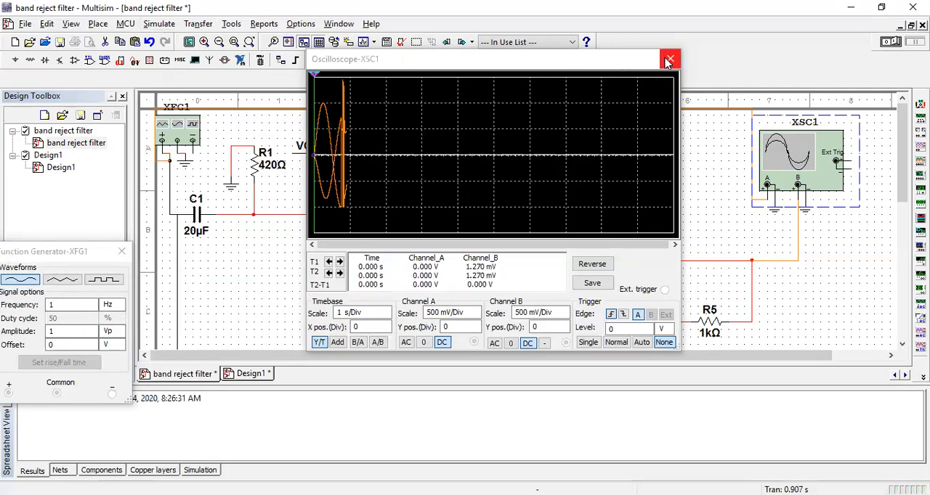
click(668, 60)
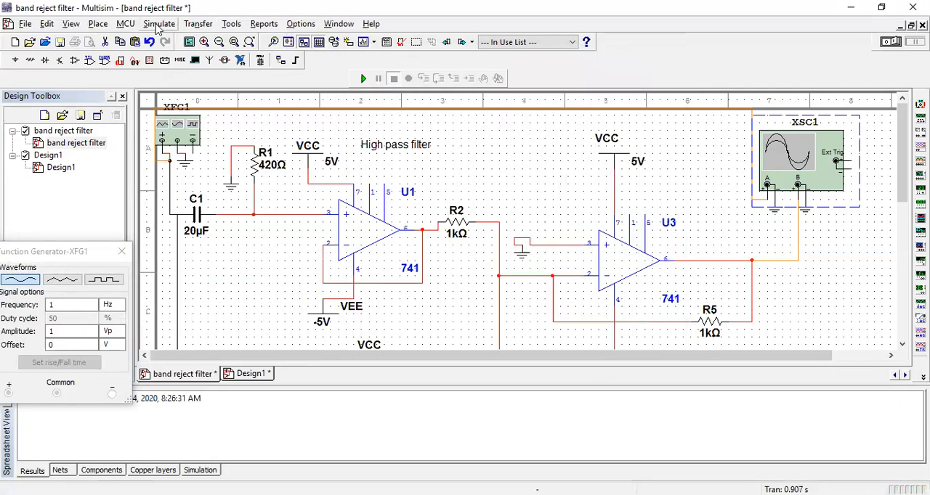
Set the function generator's frequency to 4 Hz and run the simulation again.
double_click(80, 306)
text(2)
click(92, 302)
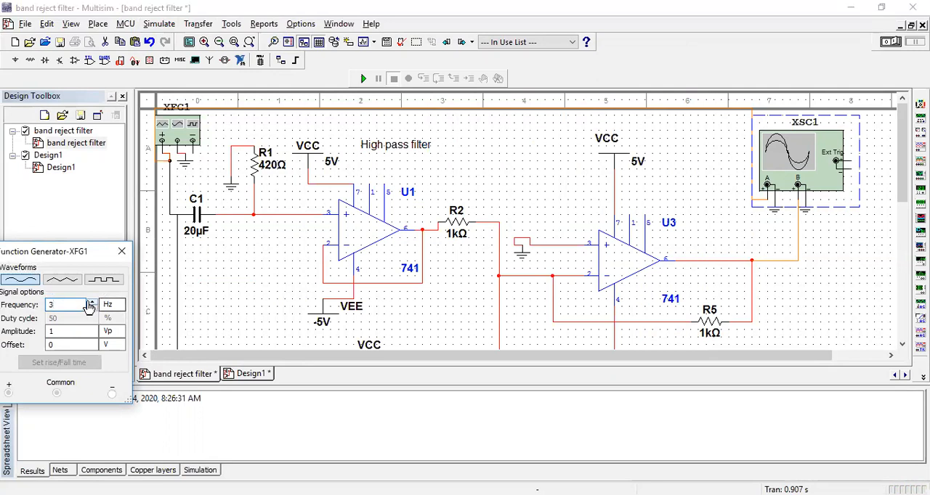
click(93, 302)
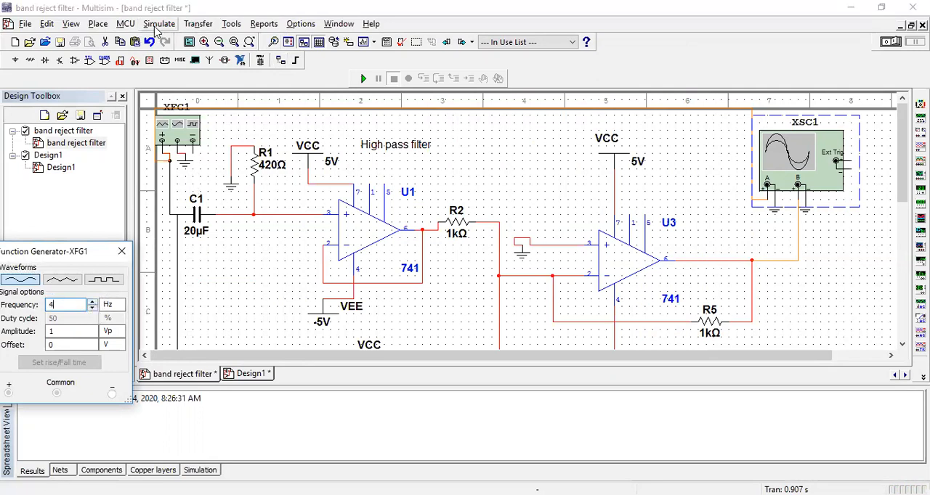
click(159, 23)
click(165, 37)
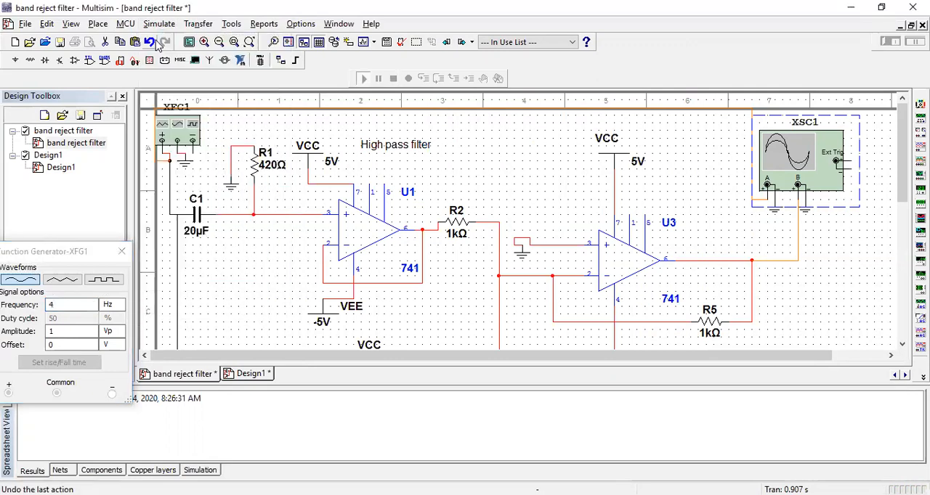
Open oscilloscope XSC1 and adjust its timebase for the 4 Hz signal, ending at a scale of 200 ms/Div.
double_click(800, 164)
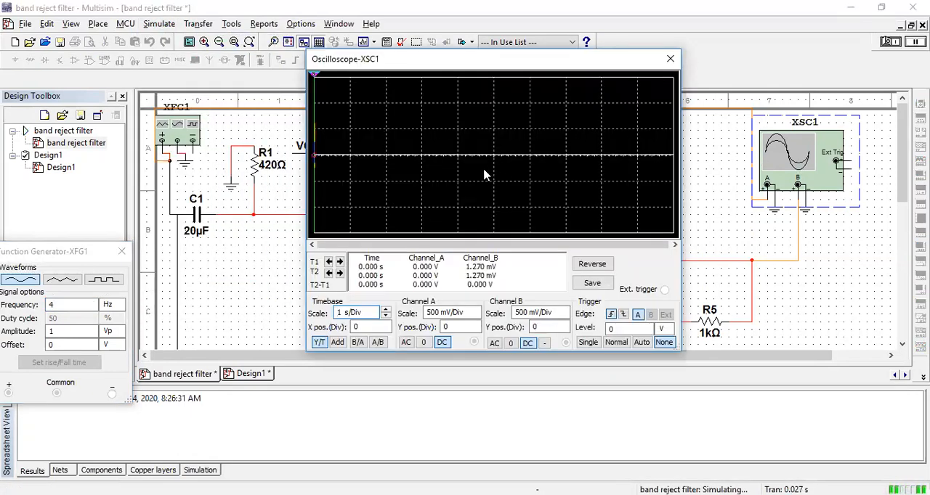
click(386, 316)
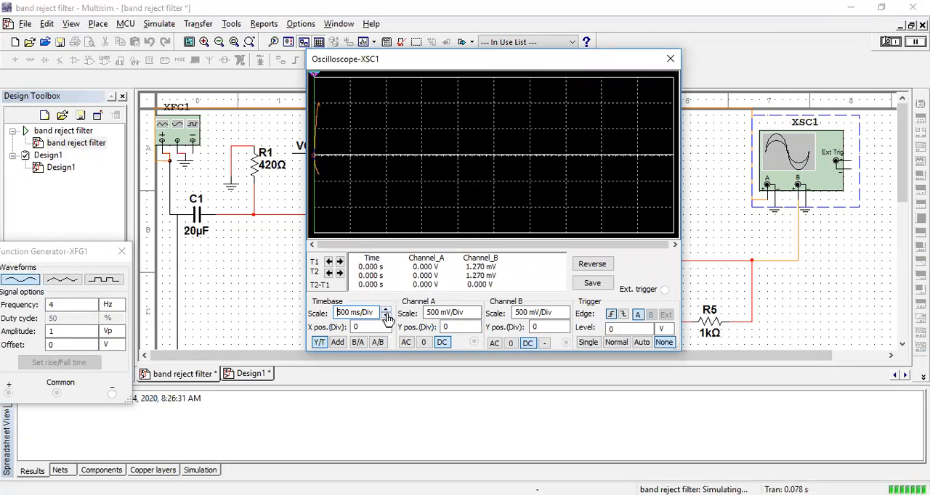
click(389, 311)
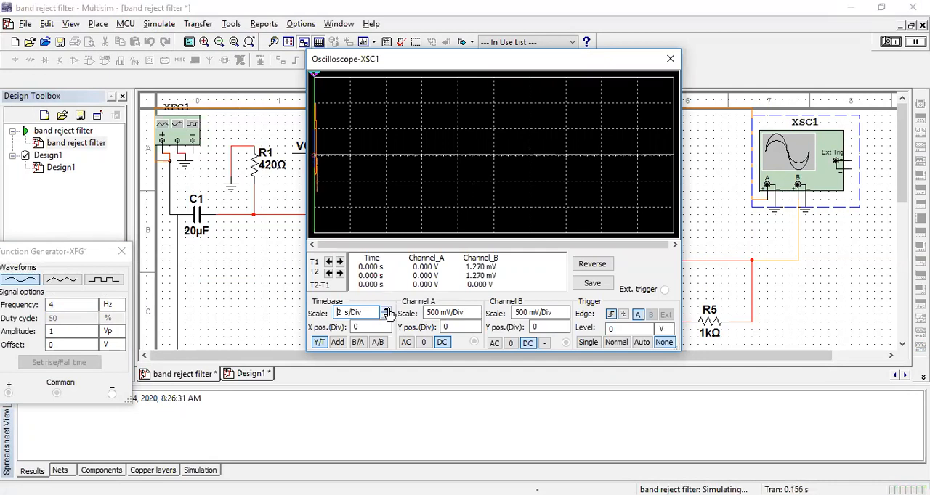
click(389, 311)
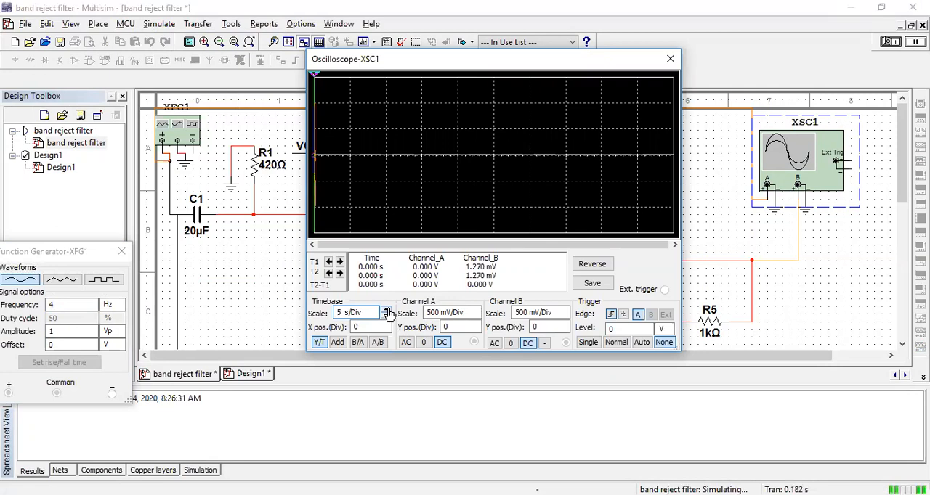
click(385, 317)
click(386, 317)
click(385, 317)
click(386, 318)
click(386, 317)
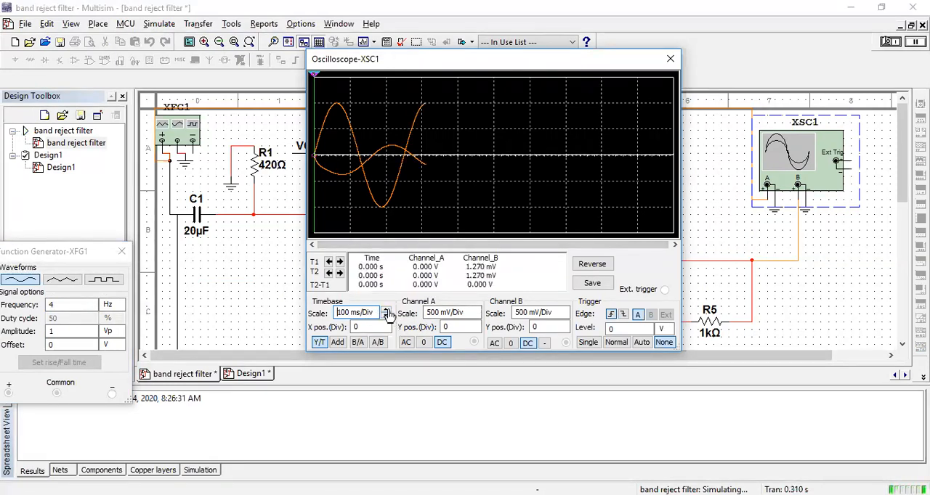
click(388, 311)
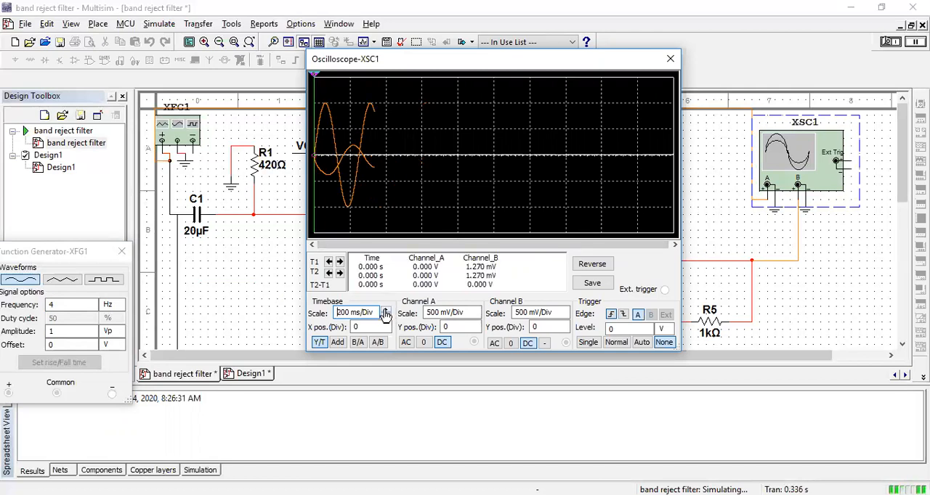
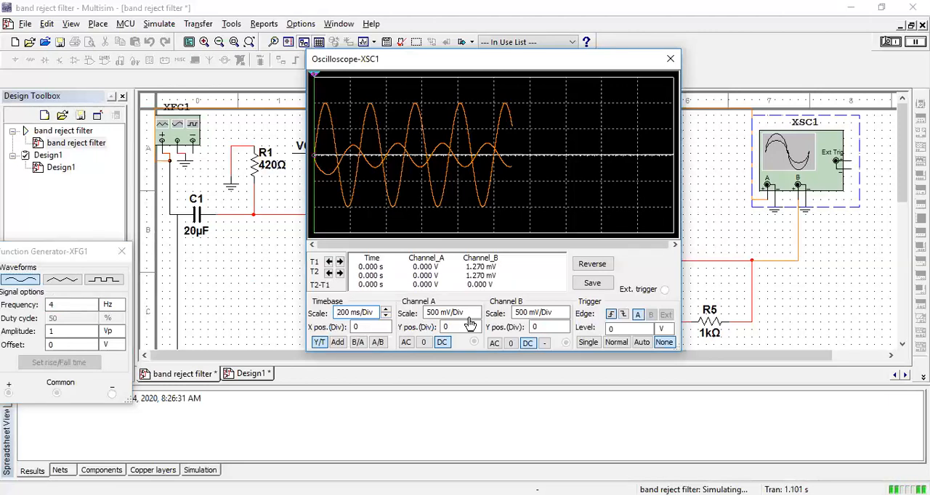
Set the function generator's frequency to 5 Hz and adjust the oscilloscope's timebase, ending at a scale of 50 ms/Div.
click(97, 306)
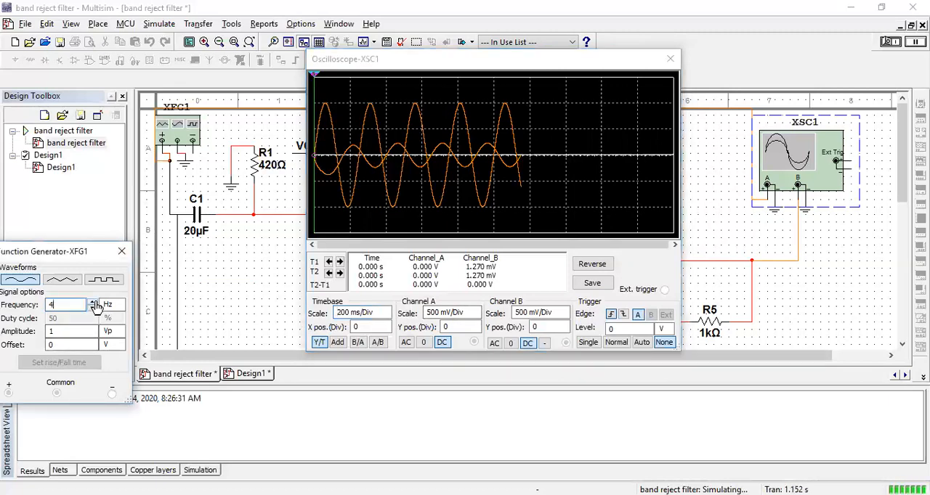
click(92, 303)
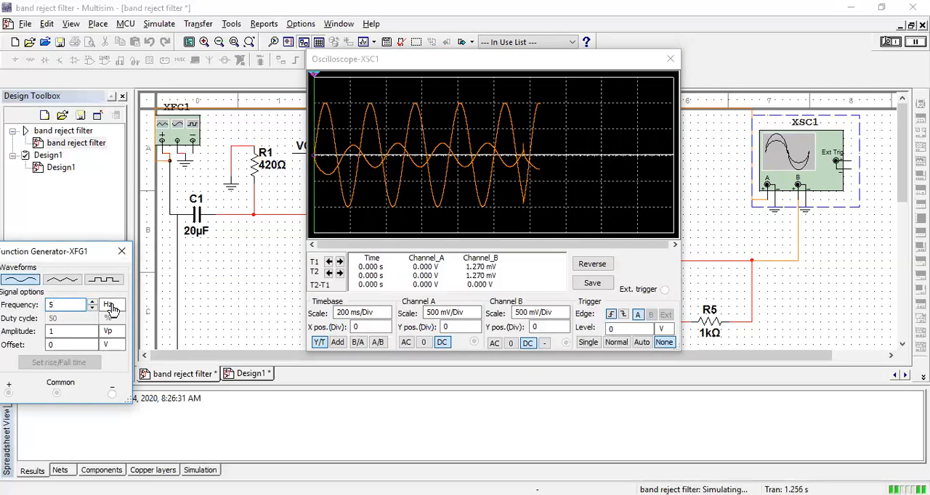
click(387, 311)
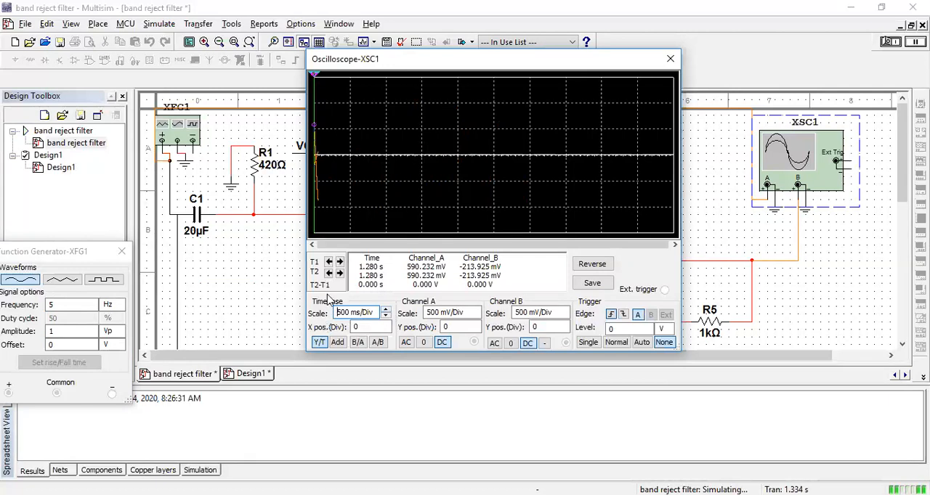
click(386, 310)
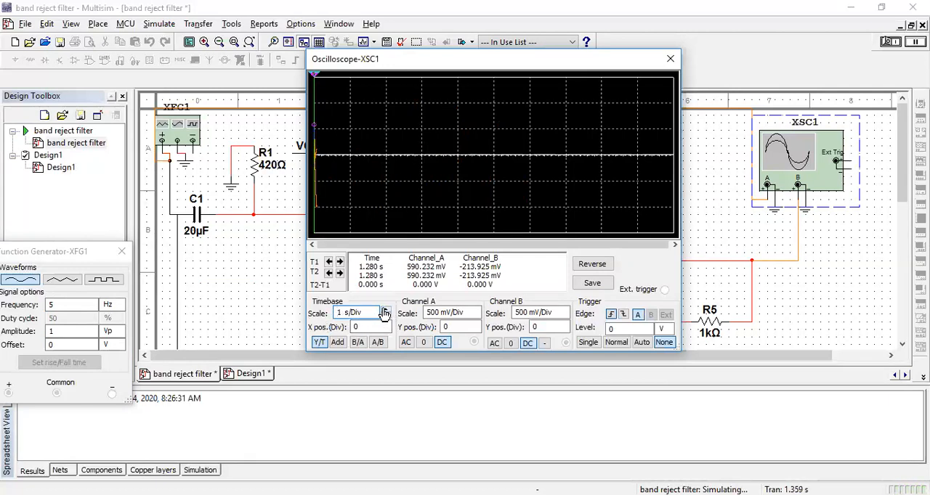
click(386, 315)
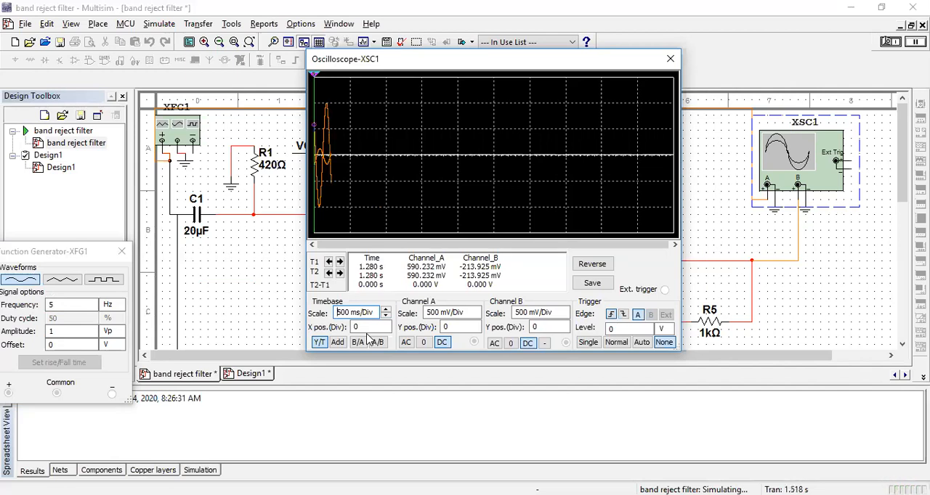
click(386, 317)
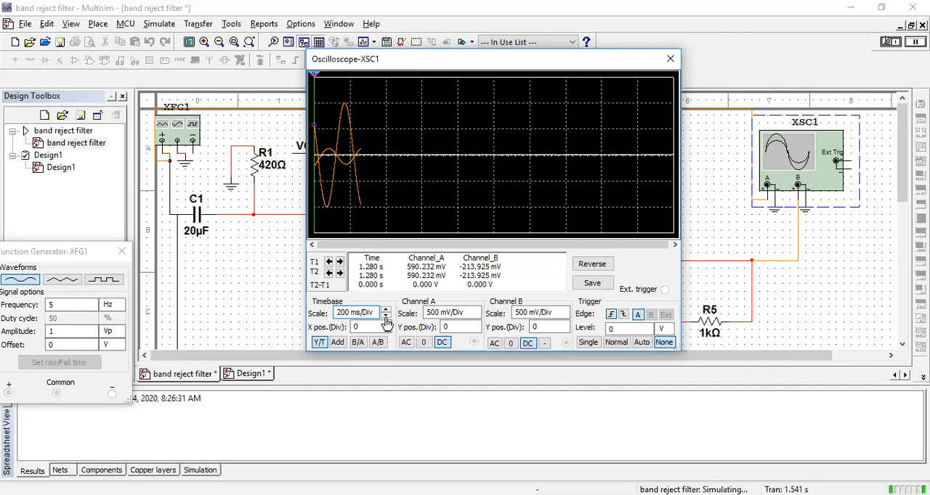
click(386, 317)
click(386, 317)
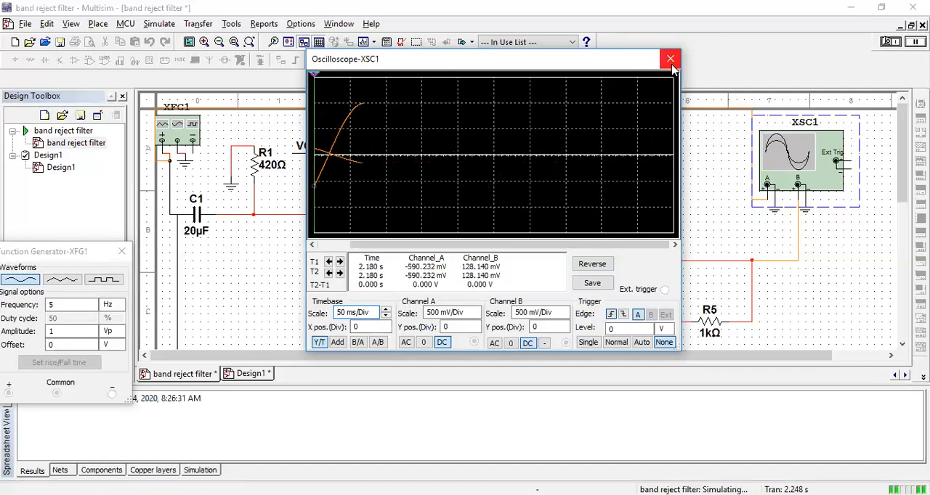
Stop the simulation and close the oscilloscope and function generator windows.
click(159, 23)
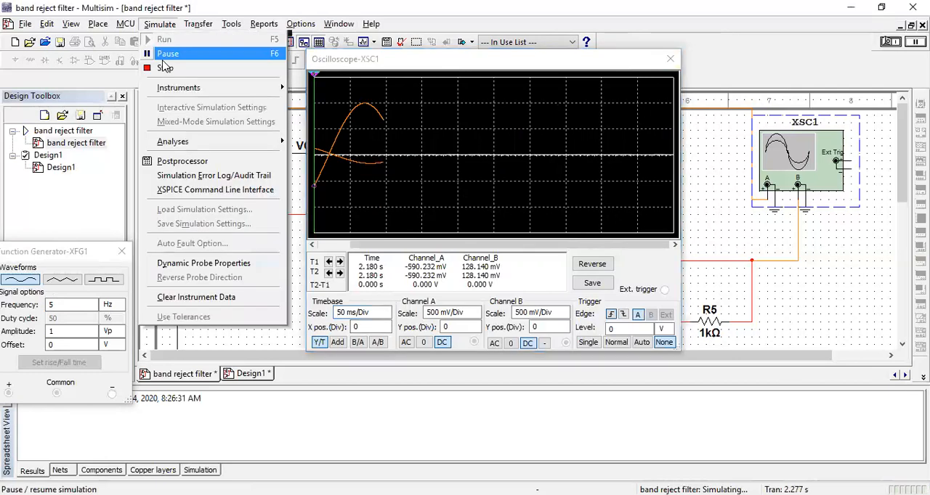
click(175, 69)
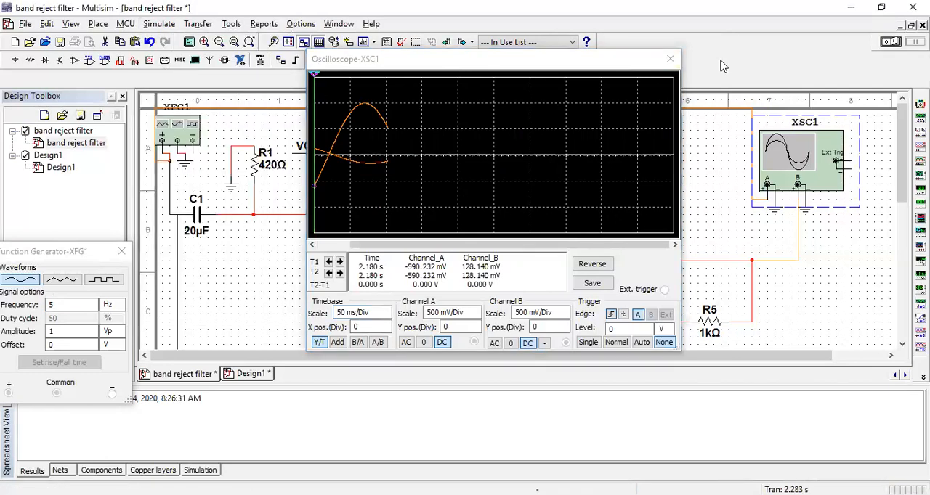
click(669, 60)
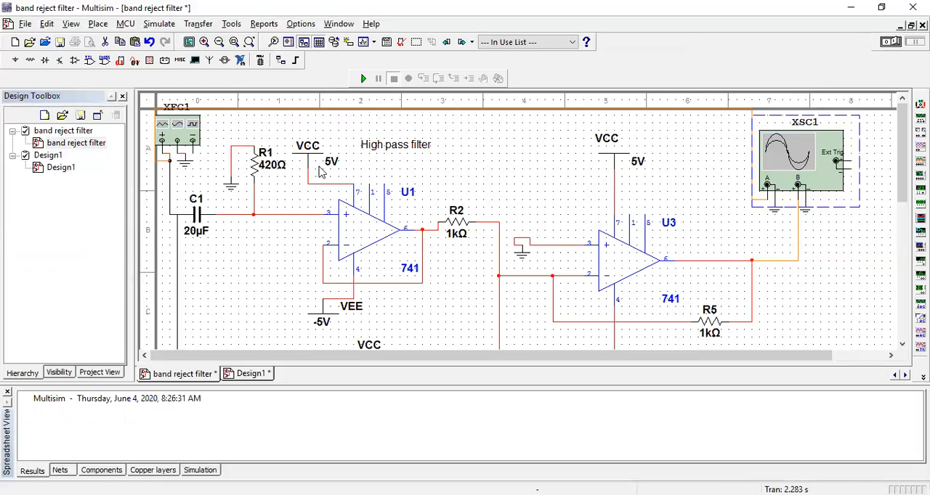
drag(898, 154, 898, 192)
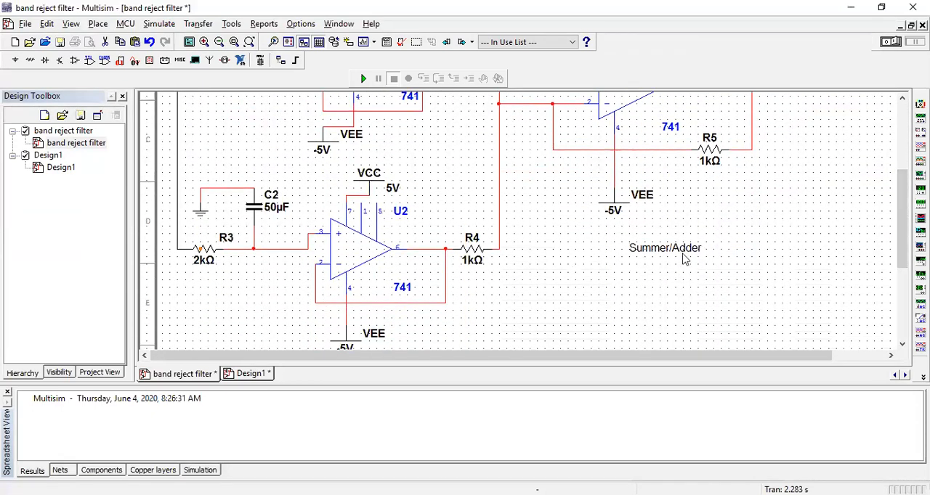
drag(899, 219, 887, 143)
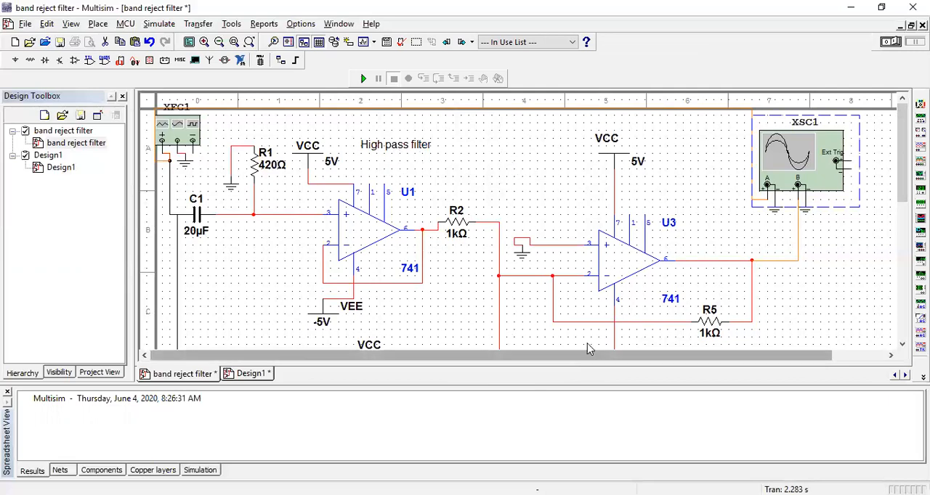
scroll(591, 340, down, 1)
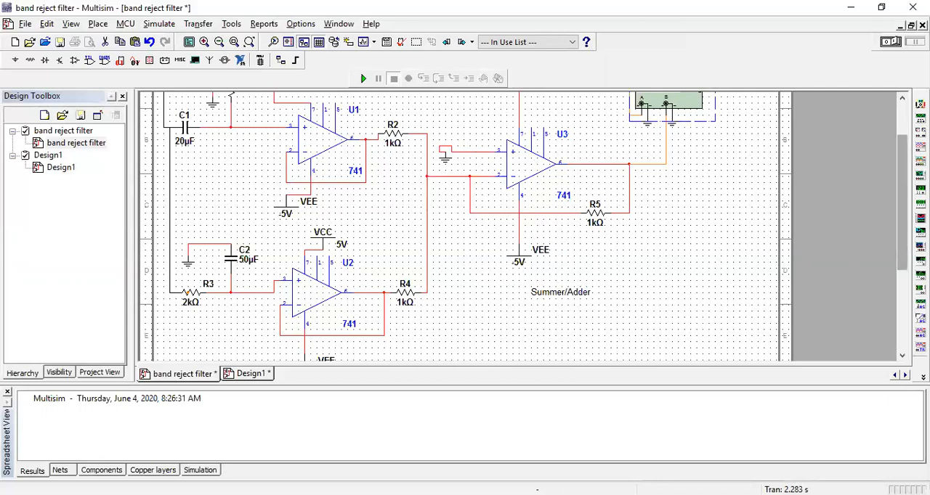
scroll(902, 182, up, 2)
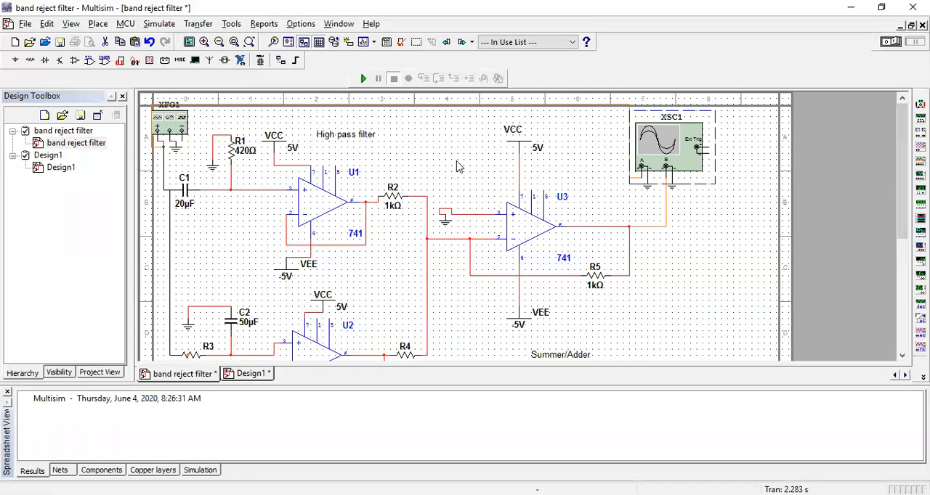